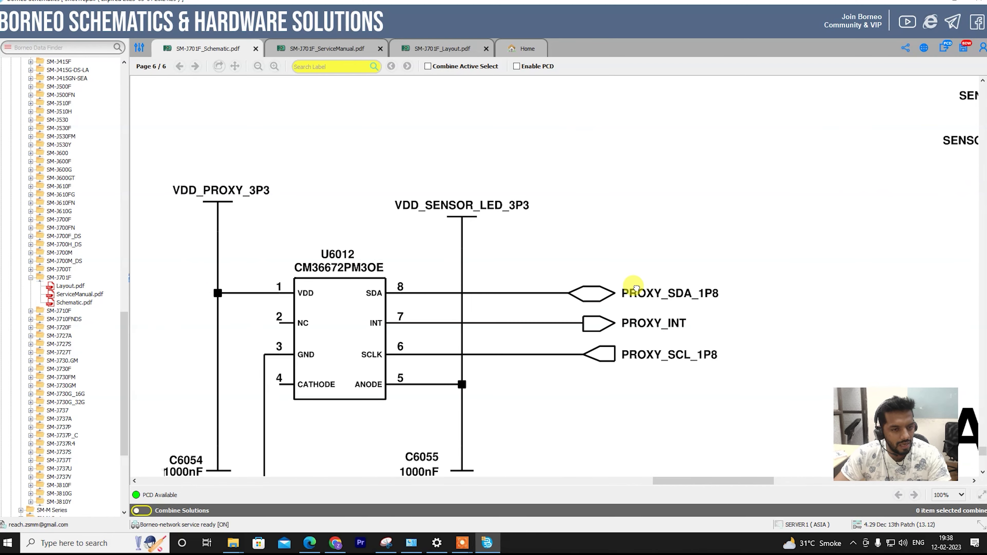
- Examine the proximity sensor circuit around U6012 on page 6 of the SM-J701F schematic, including its supply lines, signal lines and capacitors
{"action": "scroll", "coordinate": [637, 287], "scroll_direction": "down", "scroll_amount": 1}
{"action": "scroll", "coordinate": [637, 315], "scroll_direction": "down", "scroll_amount": 1}
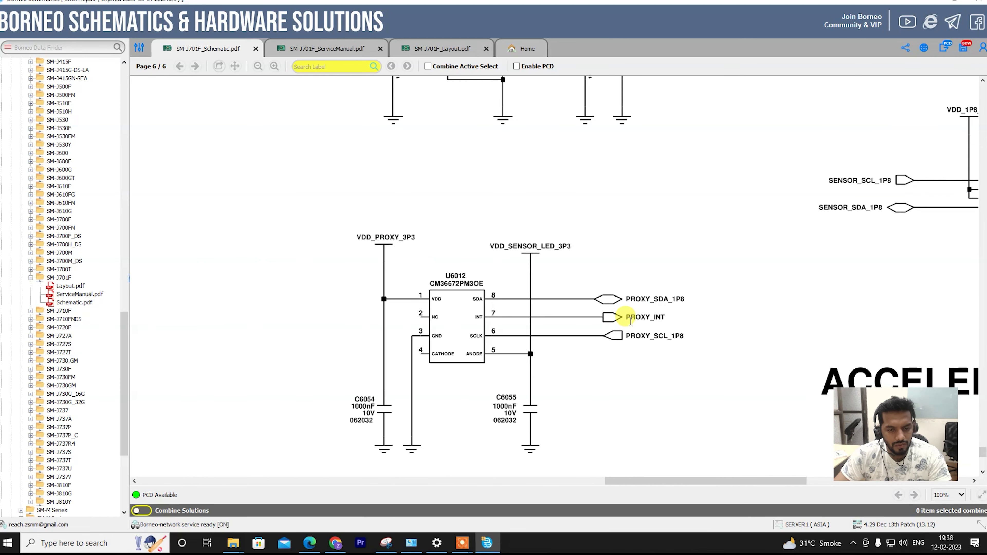
{"action": "scroll", "coordinate": [619, 337], "scroll_direction": "up", "scroll_amount": 1}
{"action": "scroll", "coordinate": [583, 323], "scroll_direction": "up", "scroll_amount": 4}
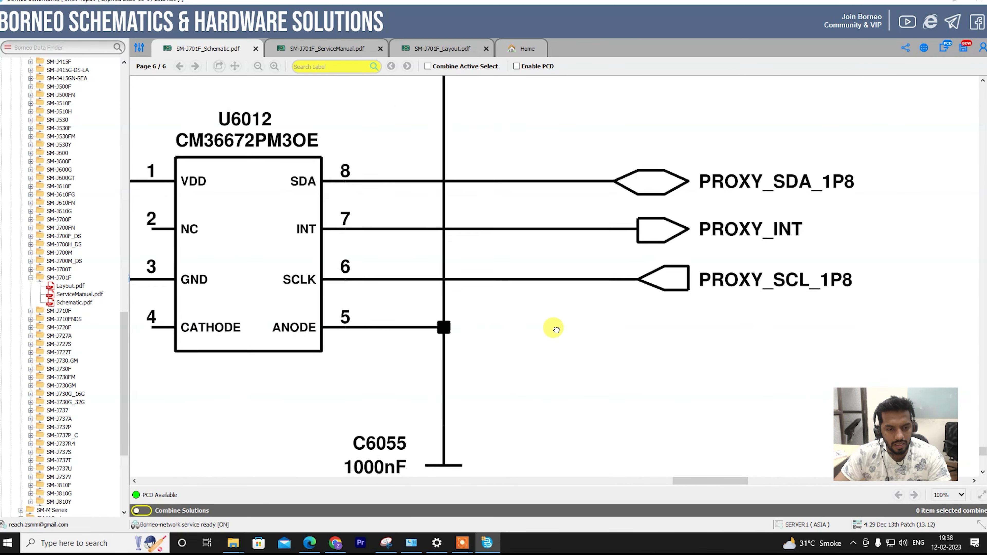
{"action": "scroll", "coordinate": [748, 309], "scroll_direction": "down", "scroll_amount": 3}
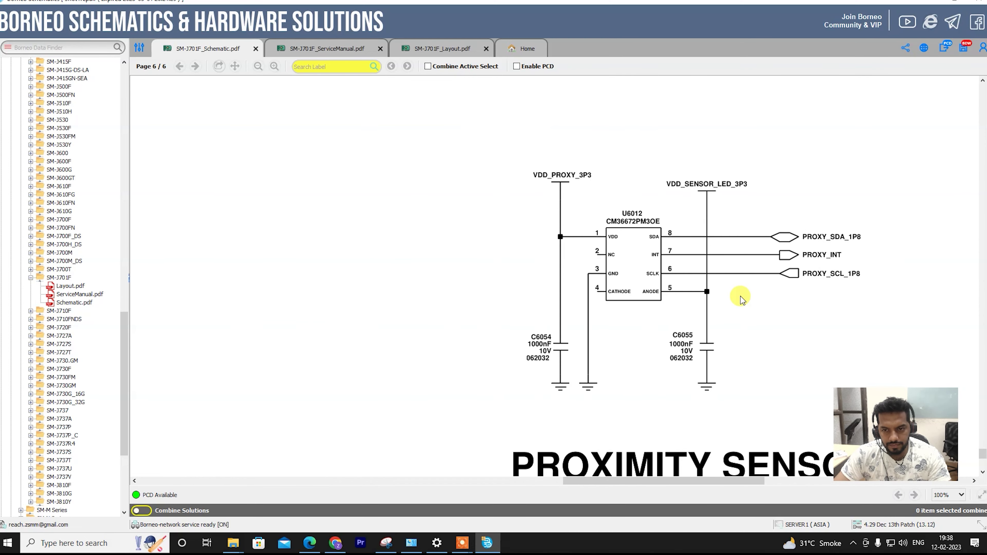
{"action": "scroll", "coordinate": [743, 299], "scroll_direction": "down", "scroll_amount": 3}
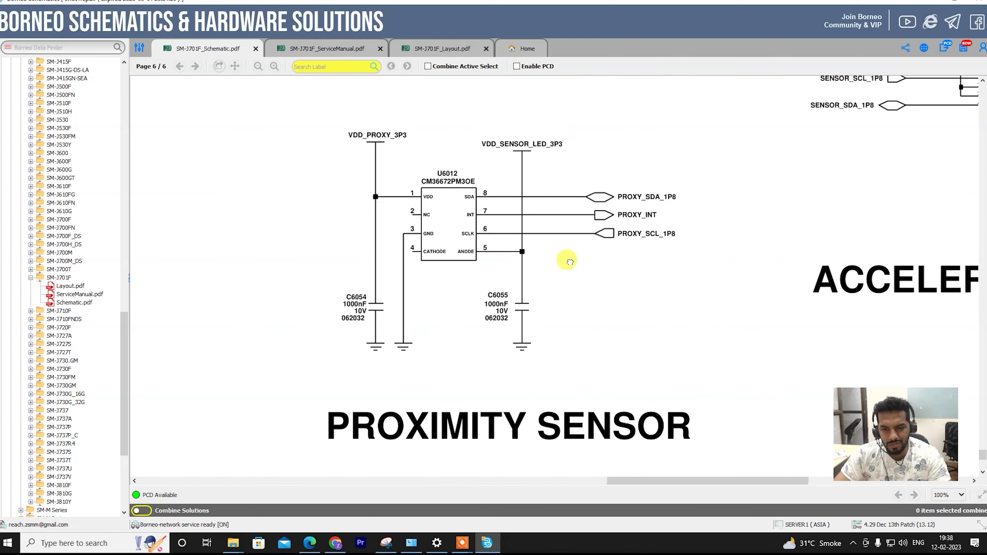
{"action": "scroll", "coordinate": [582, 277], "scroll_direction": "up", "scroll_amount": 2}
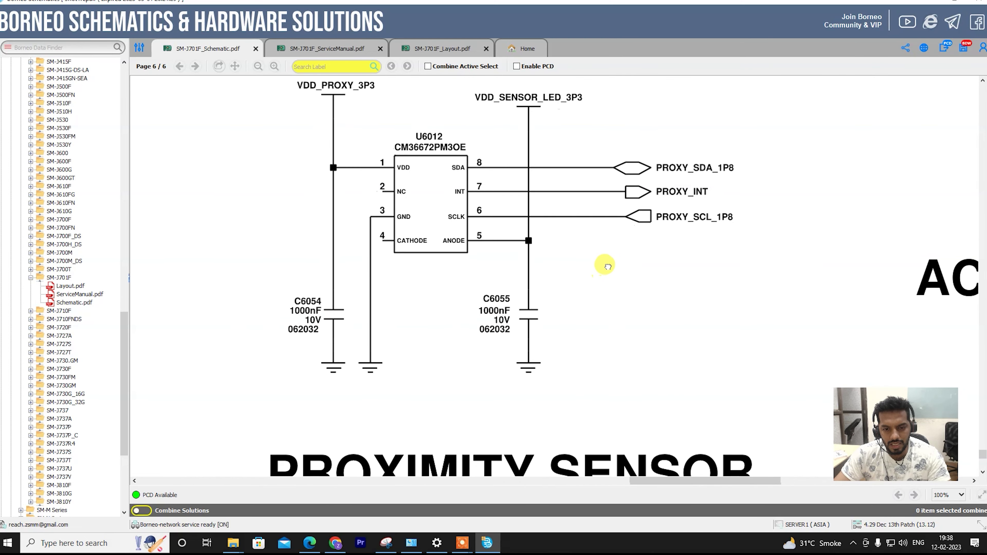
{"action": "scroll", "coordinate": [612, 286], "scroll_direction": "down", "scroll_amount": 1}
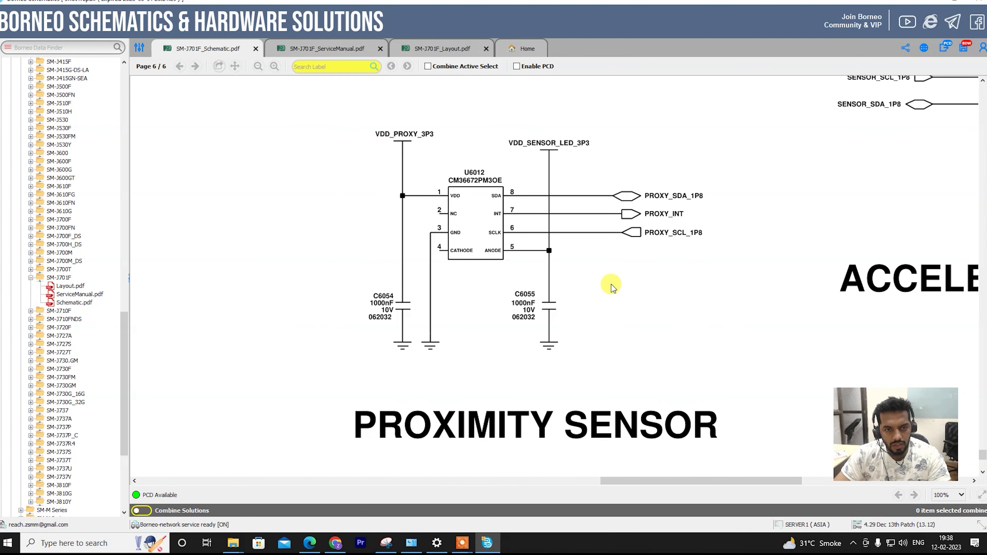
{"action": "scroll", "coordinate": [611, 285], "scroll_direction": "up", "scroll_amount": 2}
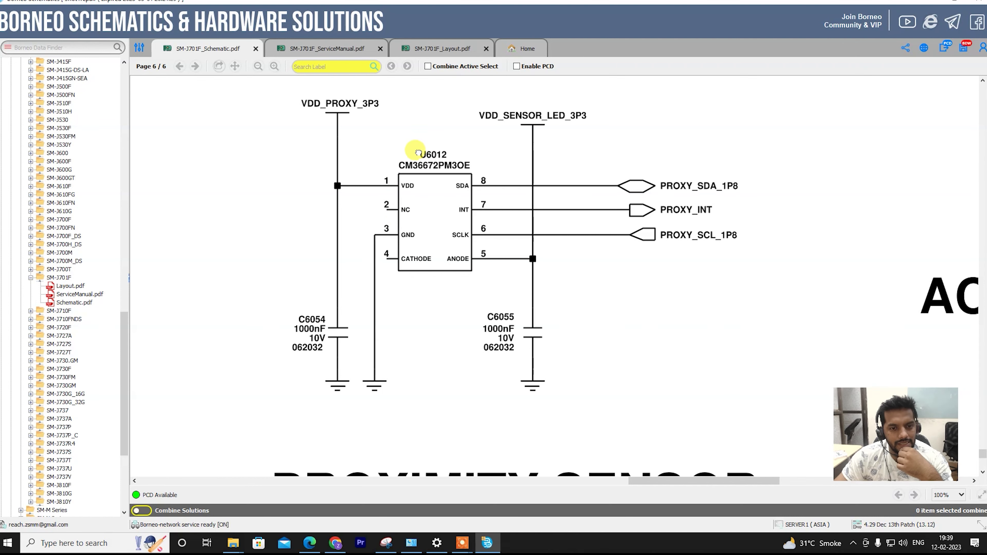
{"action": "left_click_drag", "start_coordinate": [419, 152], "coordinate": [441, 151]}
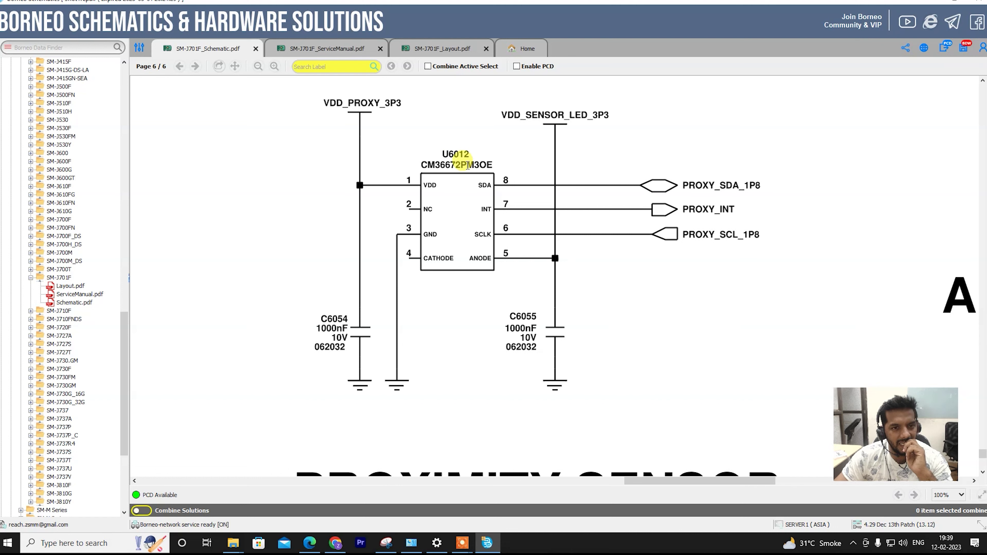
- Select the SM-J701F schematic and layout for combining and open them side by side in Combine Solutions
{"action": "left_click", "coordinate": [428, 67]}
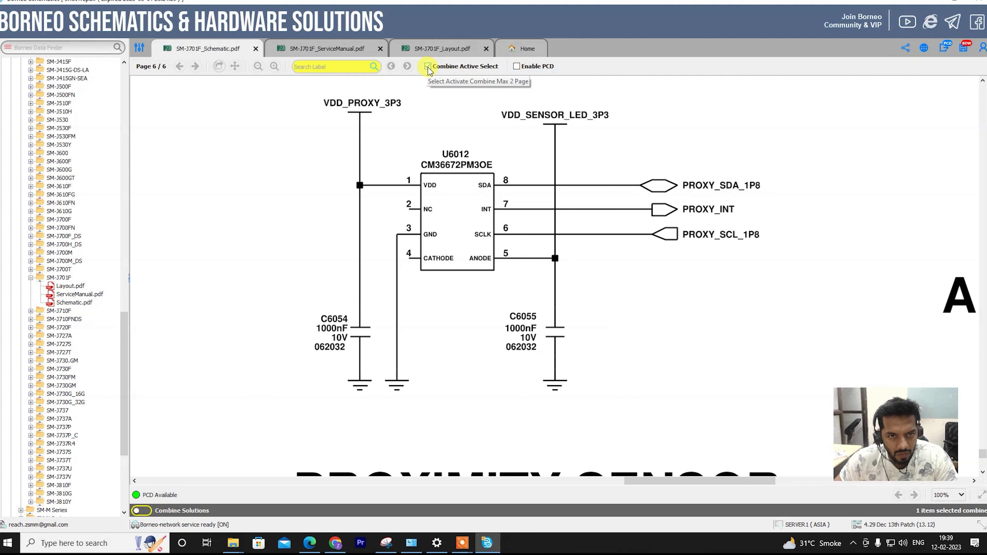
{"action": "left_click", "coordinate": [447, 49]}
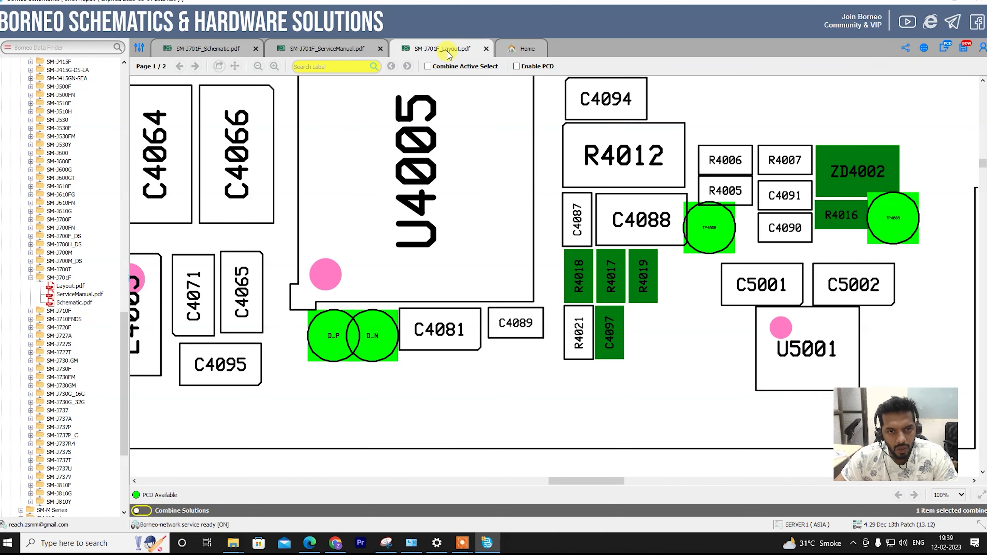
{"action": "left_click", "coordinate": [428, 67]}
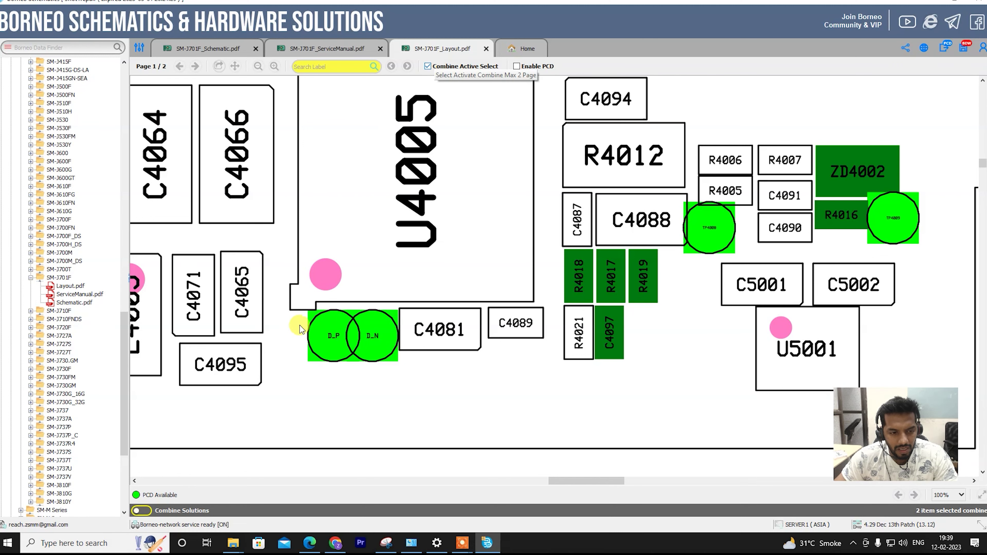
{"action": "left_click", "coordinate": [140, 510]}
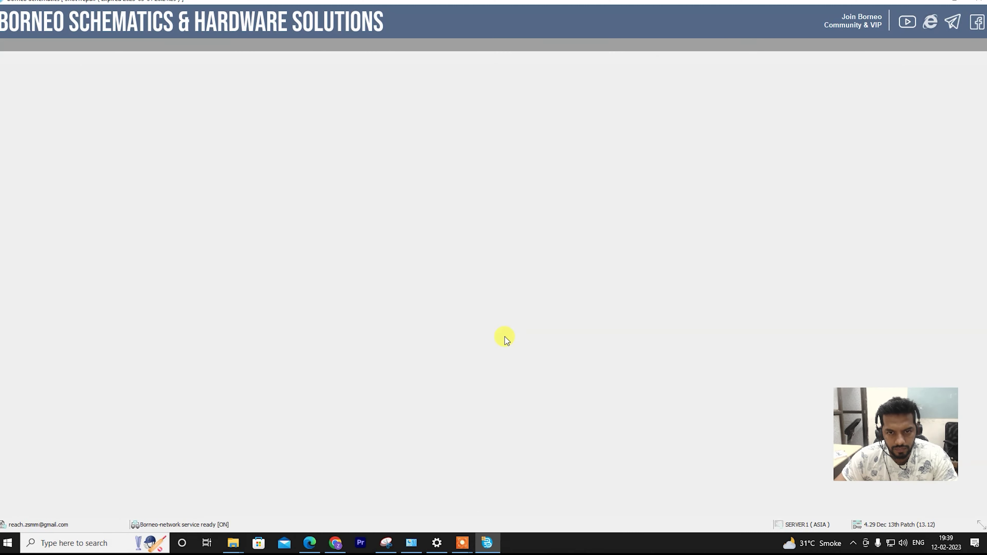
- Find the proximity sensor circuit on page 6 of the schematic in the combined view
{"action": "scroll", "coordinate": [505, 339], "scroll_direction": "up", "scroll_amount": 1}
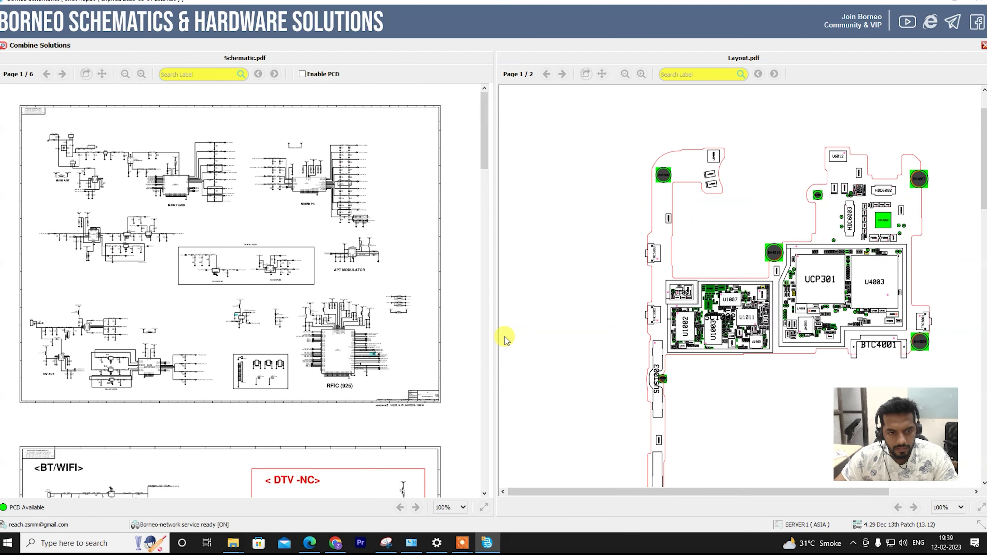
{"action": "scroll", "coordinate": [364, 336], "scroll_direction": "up", "scroll_amount": 1}
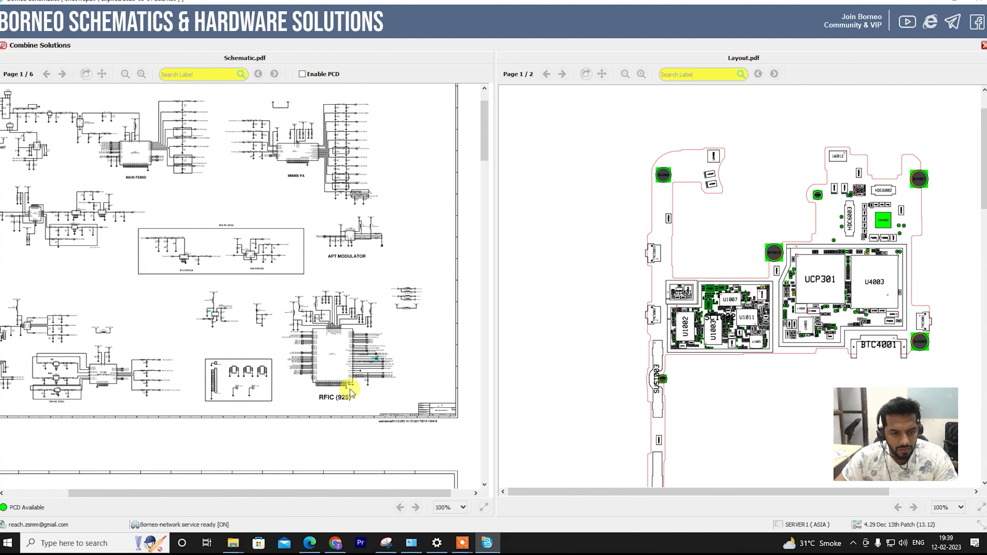
{"action": "scroll", "coordinate": [352, 392], "scroll_direction": "down", "scroll_amount": 15}
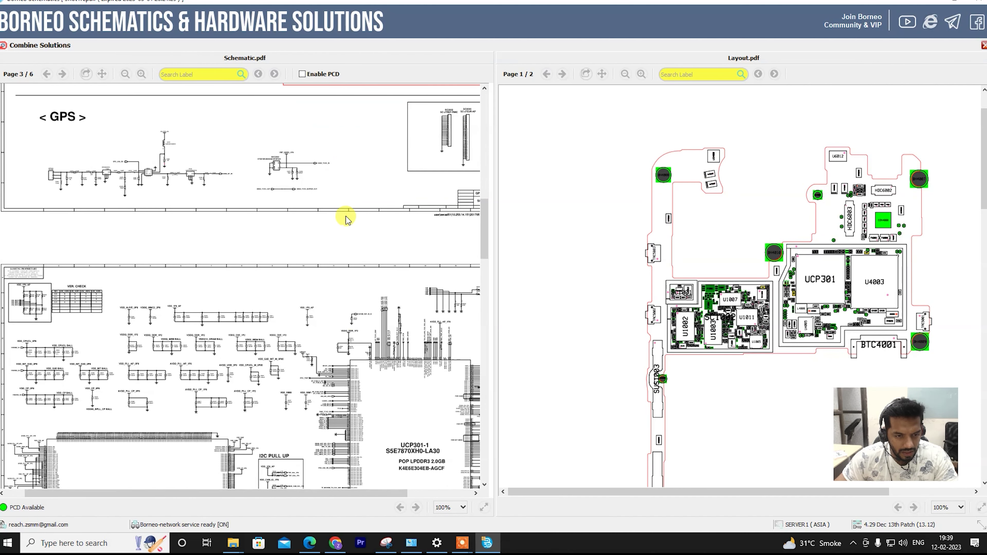
{"action": "scroll", "coordinate": [347, 219], "scroll_direction": "down", "scroll_amount": 20}
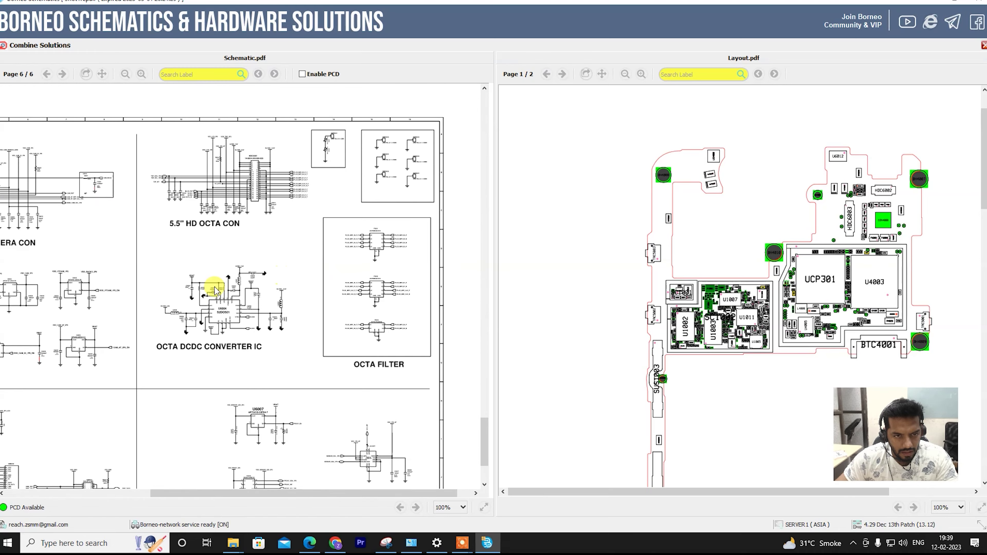
{"action": "scroll", "coordinate": [216, 291], "scroll_direction": "left", "scroll_amount": 5}
{"action": "scroll", "coordinate": [166, 276], "scroll_direction": "down", "scroll_amount": 3}
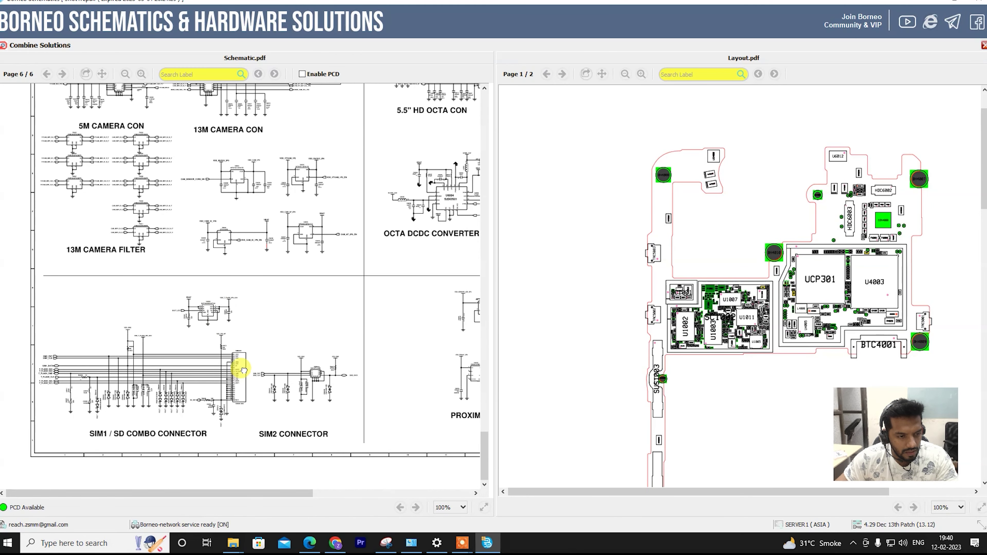
{"action": "scroll", "coordinate": [176, 331], "scroll_direction": "right", "scroll_amount": 6}
{"action": "scroll", "coordinate": [277, 361], "scroll_direction": "up", "scroll_amount": 2, "text": "ctrl"}
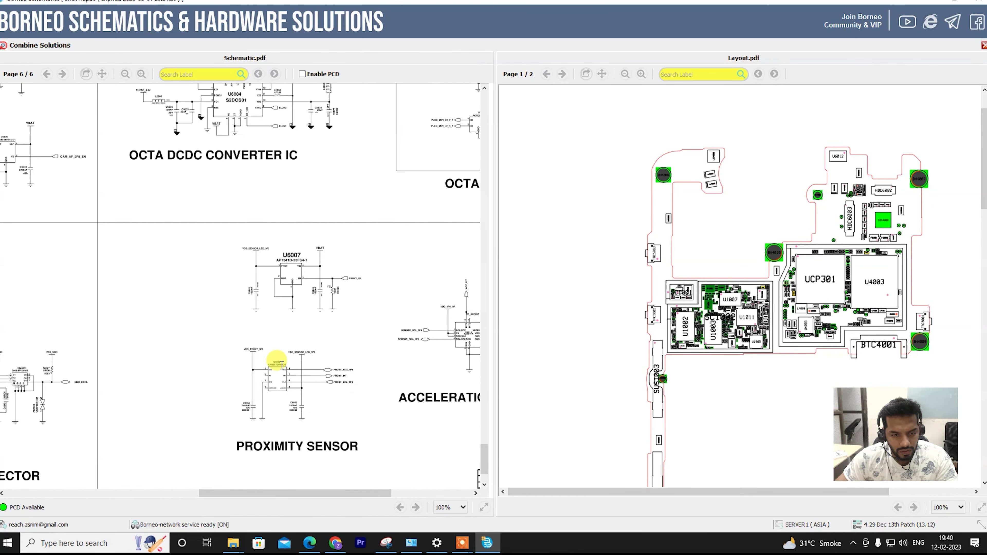
{"action": "scroll", "coordinate": [236, 280], "scroll_direction": "down", "scroll_amount": 2}
{"action": "scroll", "coordinate": [342, 370], "scroll_direction": "up", "scroll_amount": 4, "text": "ctrl"}
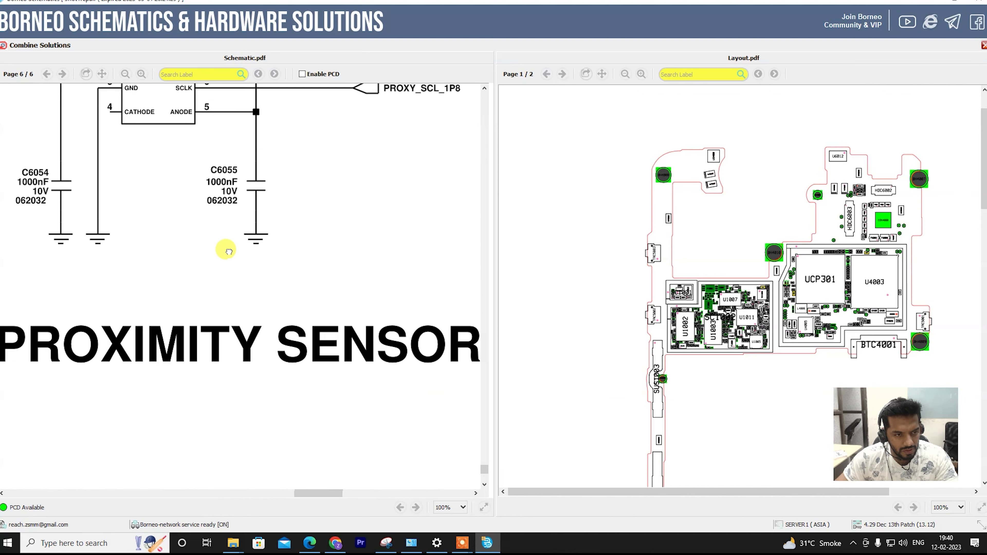
{"action": "left_click_drag", "start_coordinate": [228, 252], "coordinate": [282, 324]}
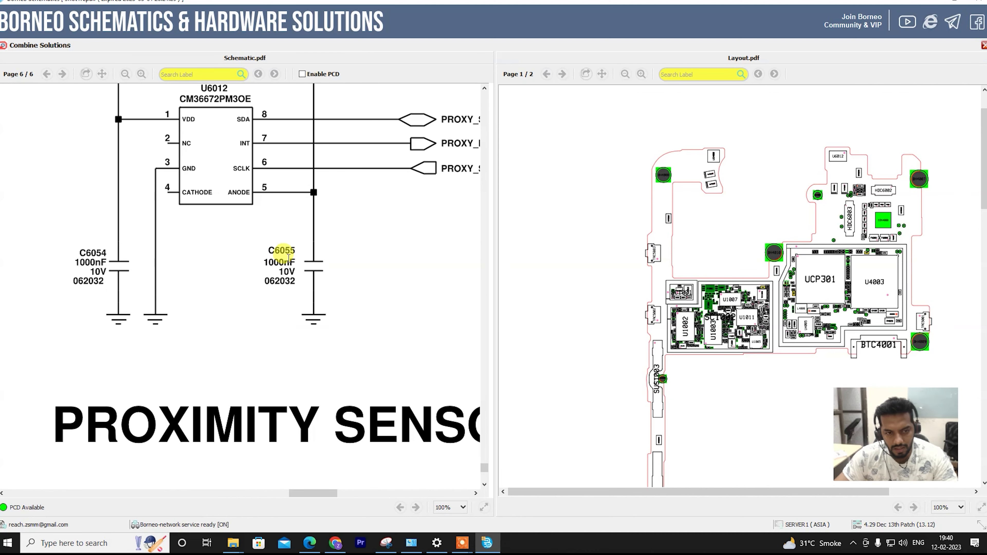
- Locate capacitor C6055 from the proximity sensor schematic on the board layout and inspect the components around it
{"action": "left_click", "coordinate": [286, 250]}
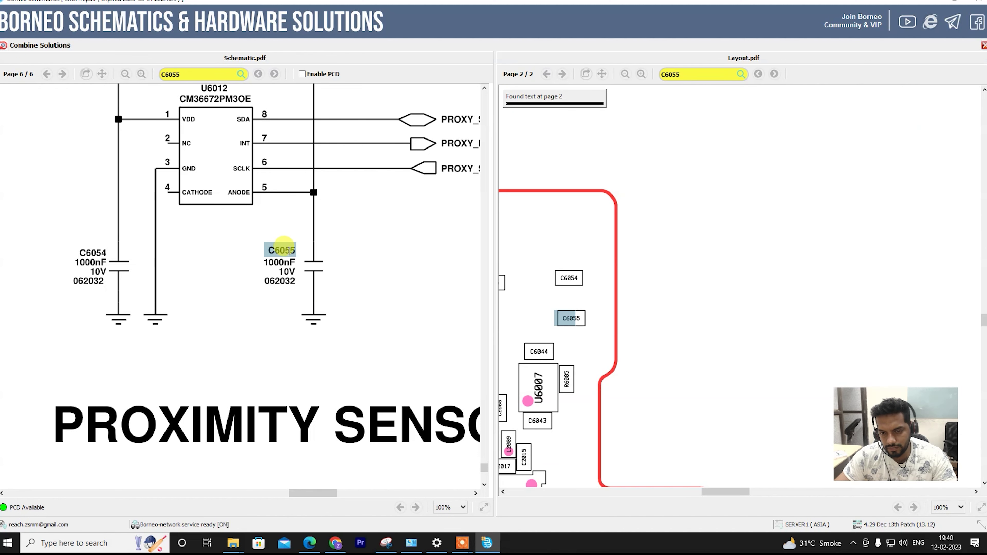
{"action": "scroll", "coordinate": [622, 335], "scroll_direction": "down", "scroll_amount": 3}
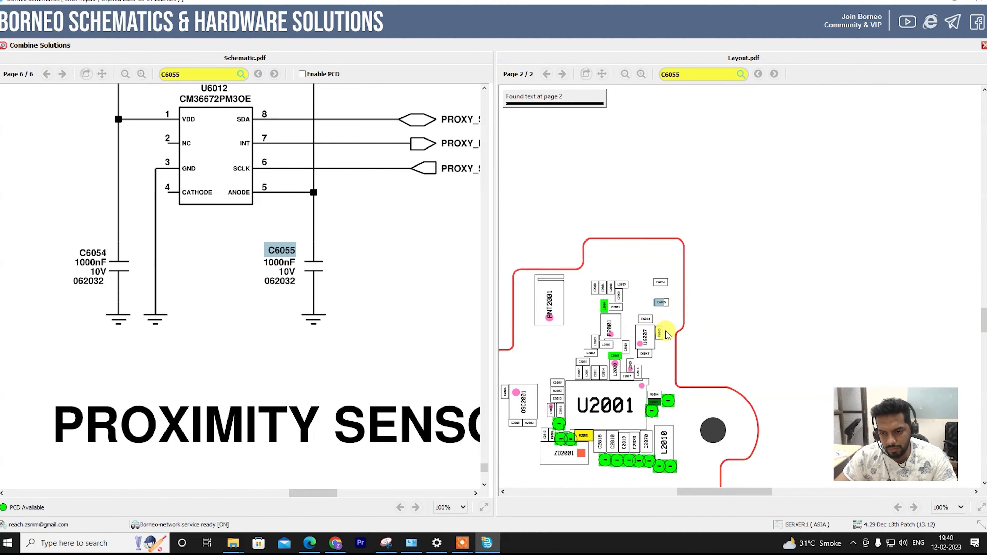
{"action": "scroll", "coordinate": [667, 335], "scroll_direction": "down", "scroll_amount": 3}
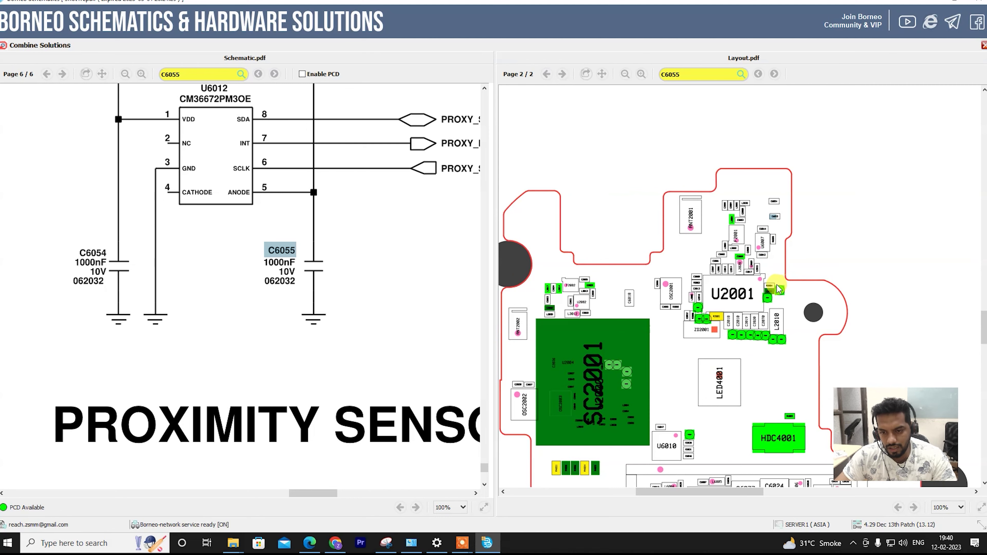
{"action": "scroll", "coordinate": [780, 288], "scroll_direction": "down", "scroll_amount": 1}
{"action": "scroll", "coordinate": [774, 287], "scroll_direction": "up", "scroll_amount": 5}
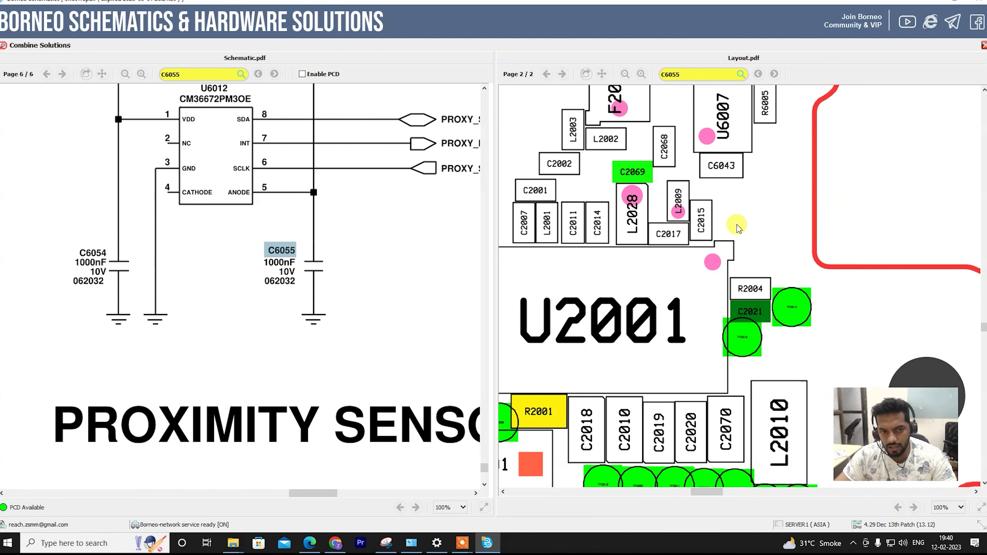
{"action": "left_click_drag", "start_coordinate": [739, 227], "coordinate": [724, 342]}
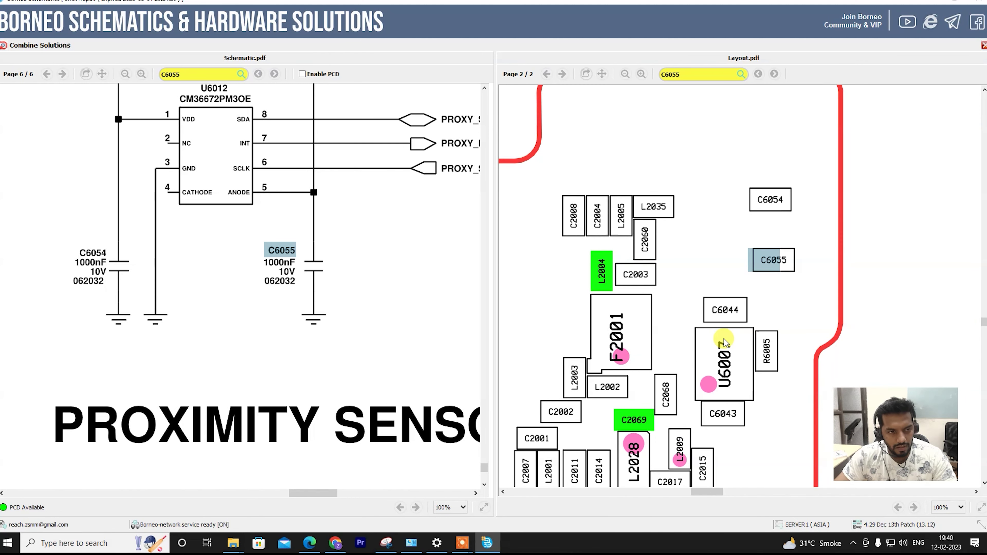
- Locate proximity sensor IC U6012 on the board layout and compare it with its pins and connections in the schematic
{"action": "left_click_drag", "start_coordinate": [238, 215], "coordinate": [240, 243]}
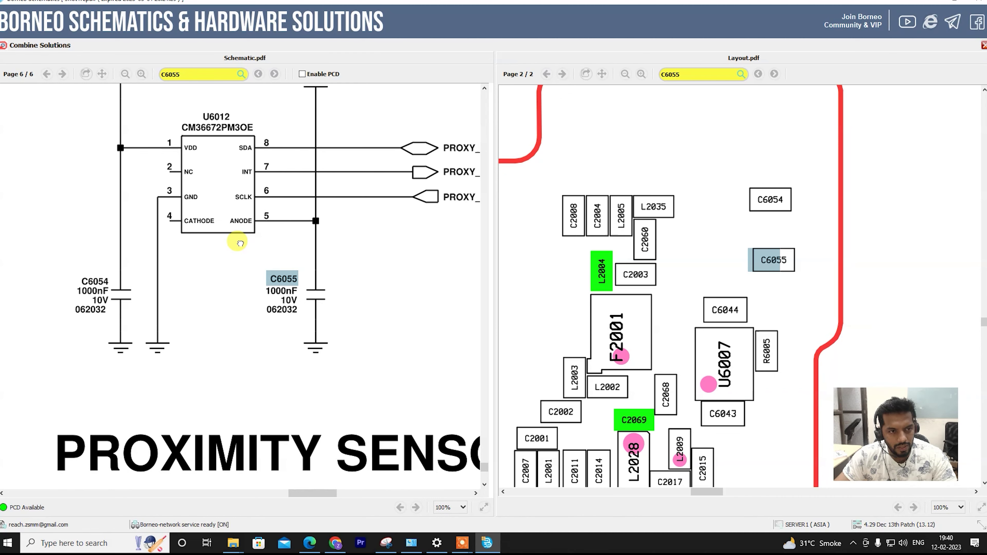
{"action": "left_click", "coordinate": [209, 119]}
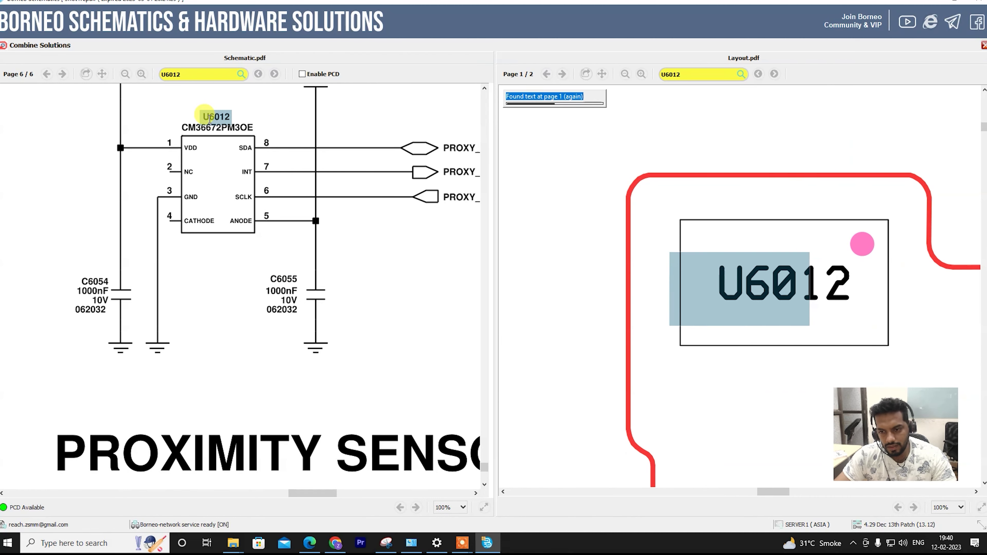
{"action": "left_click", "coordinate": [762, 322]}
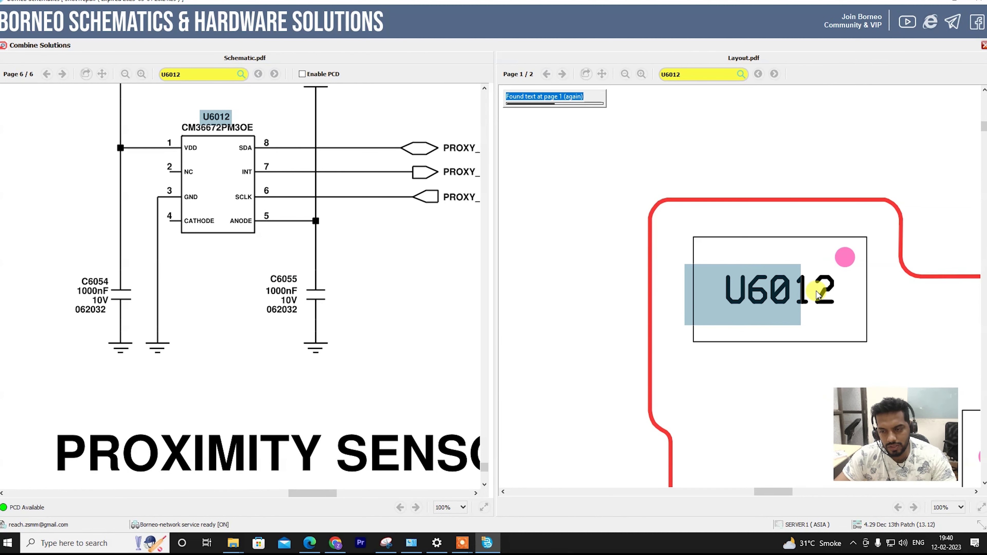
{"action": "scroll", "coordinate": [762, 291], "scroll_direction": "up", "scroll_amount": 2}
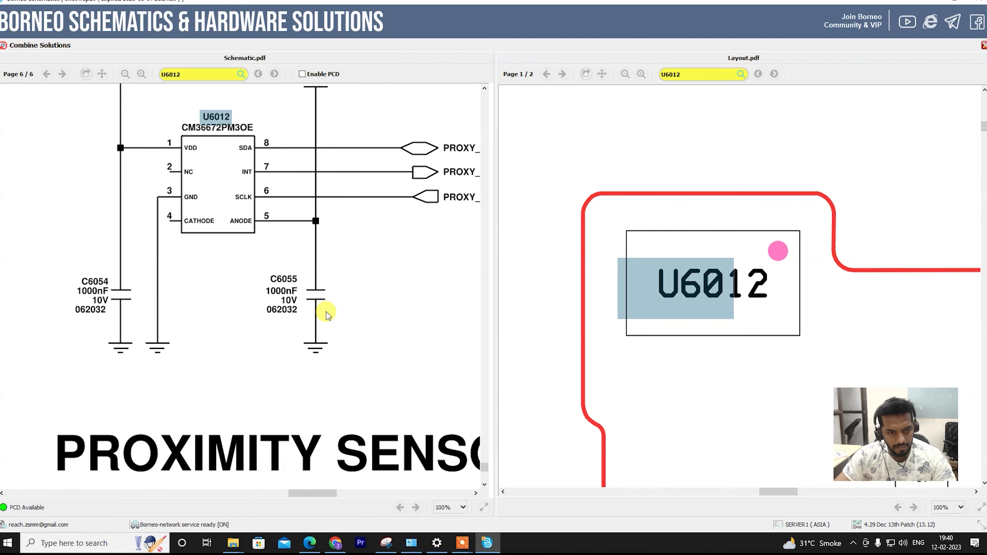
{"action": "scroll", "coordinate": [326, 315], "scroll_direction": "down", "scroll_amount": 2}
{"action": "scroll", "coordinate": [325, 315], "scroll_direction": "up", "scroll_amount": 2}
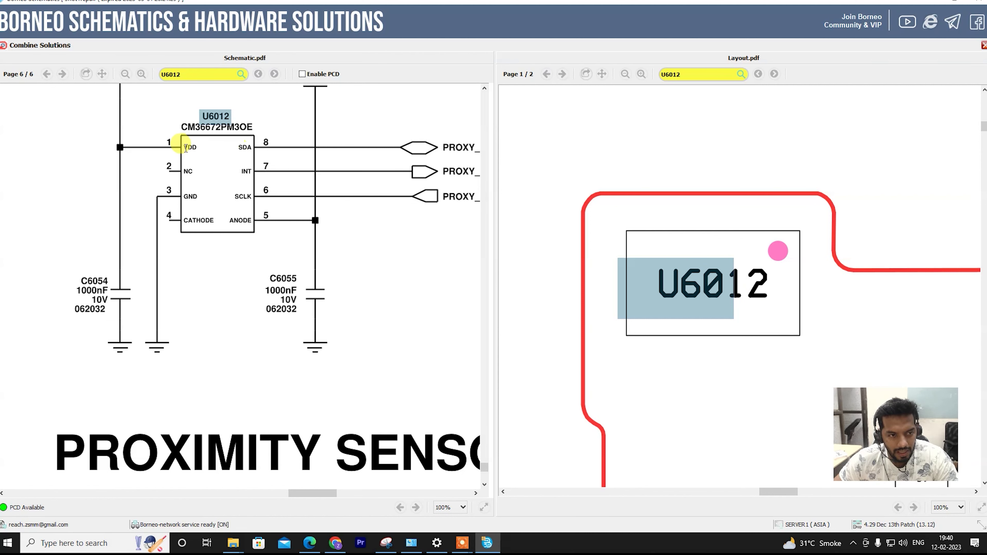
{"action": "scroll", "coordinate": [271, 254], "scroll_direction": "down", "scroll_amount": 2}
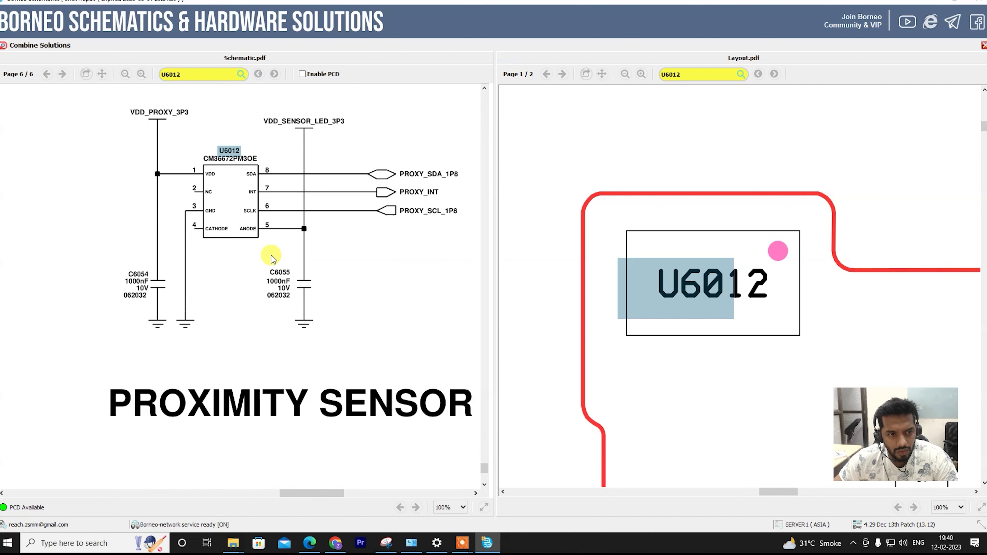
{"action": "scroll", "coordinate": [260, 258], "scroll_direction": "up", "scroll_amount": 1}
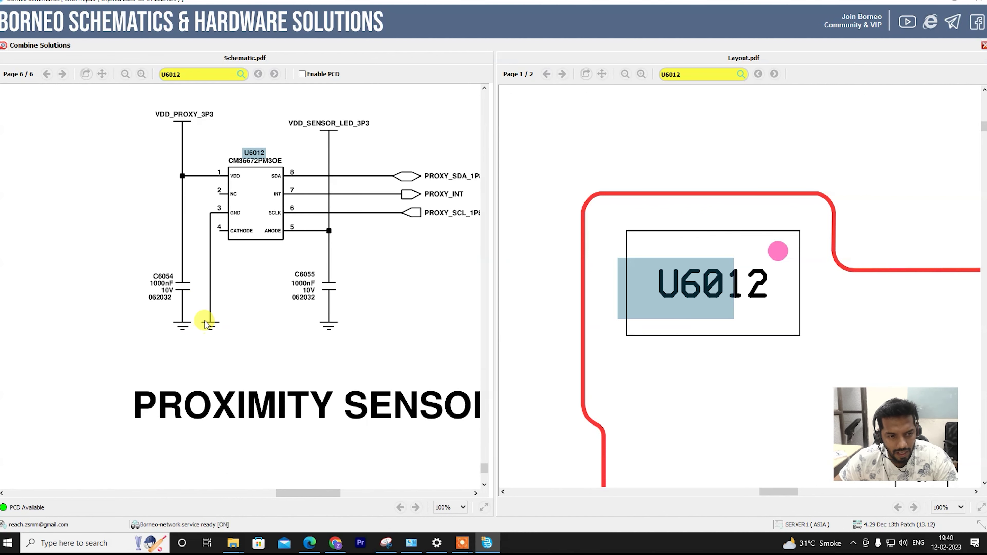
- Locate capacitor C6054 on the VDD_PROXY_3P3 line of the schematic on the board layout
{"action": "left_click", "coordinate": [164, 273]}
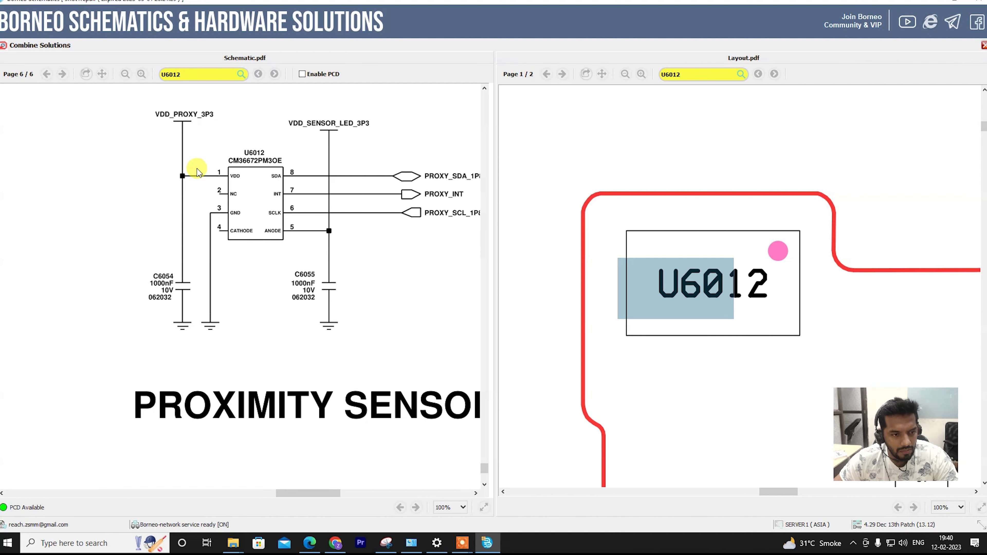
{"action": "left_click", "coordinate": [168, 275]}
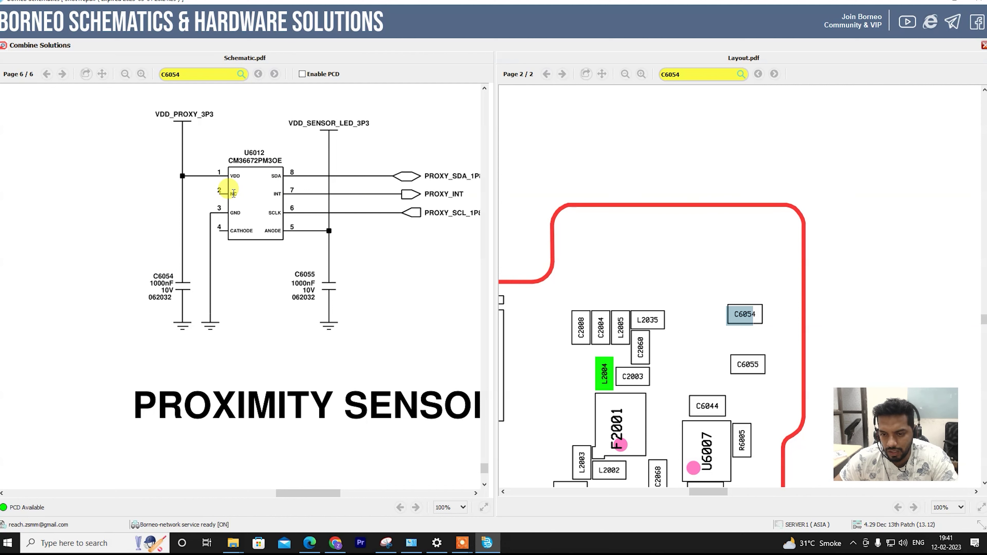
{"action": "left_click_drag", "start_coordinate": [608, 280], "coordinate": [612, 278]}
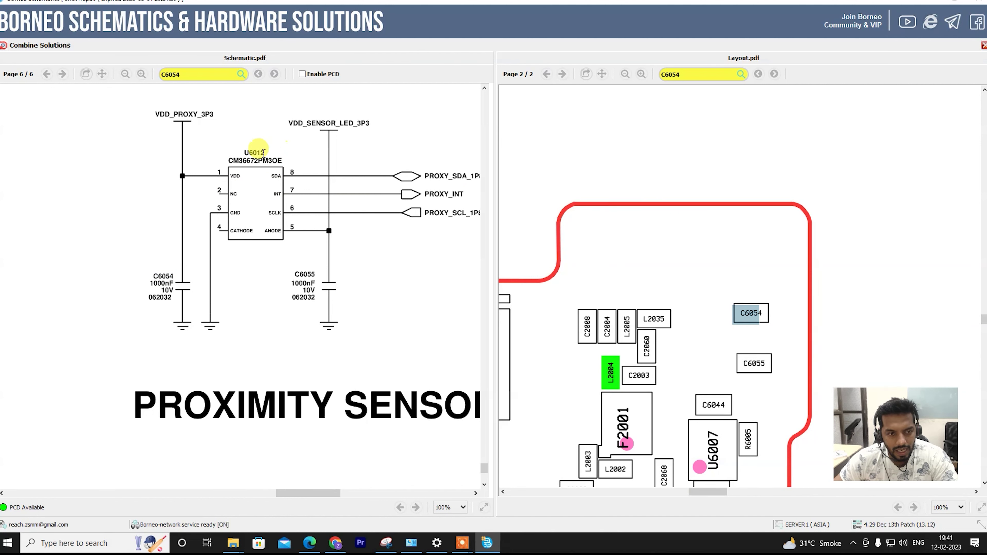
- Locate U6012 on the board layout again and examine its cathode and anode pins in the schematic
{"action": "double_click", "coordinate": [255, 153]}
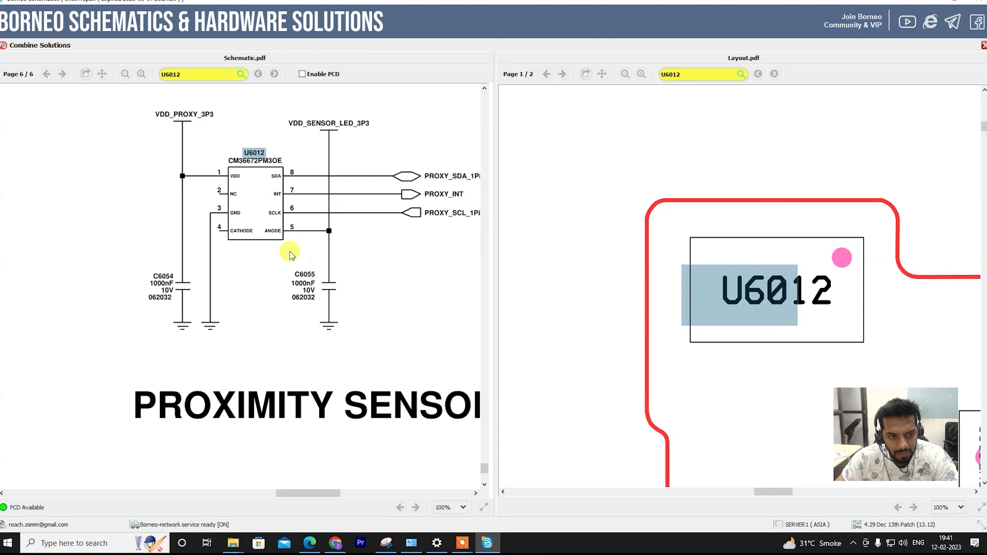
{"action": "left_click", "coordinate": [248, 230]}
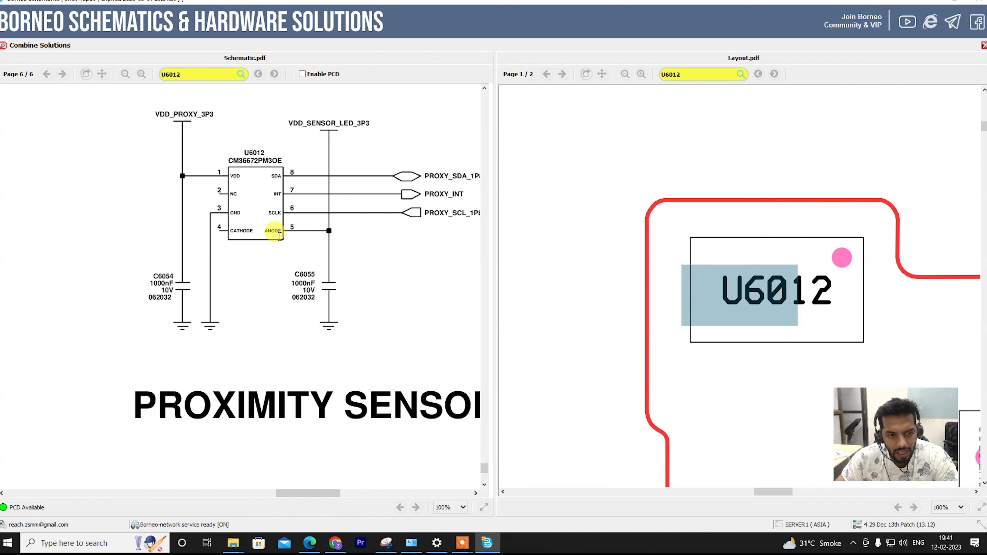
{"action": "left_click_drag", "start_coordinate": [273, 242], "coordinate": [216, 236]}
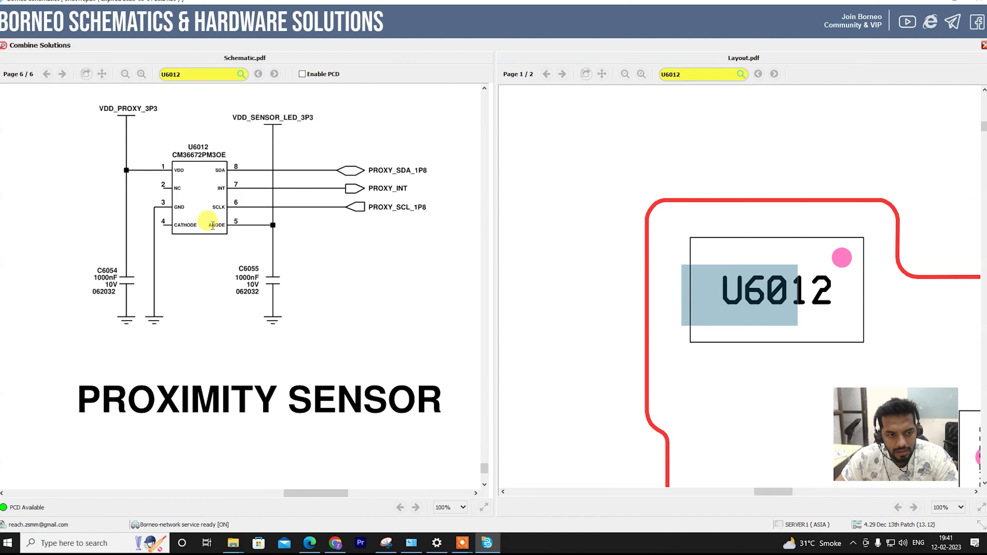
- Locate C6055 on the board layout again and examine the PROXY_SDA_1P8, PROXY_INT and PROXY_SCL_1P8 lines of U6012 in the schematic
{"action": "left_click", "coordinate": [246, 268]}
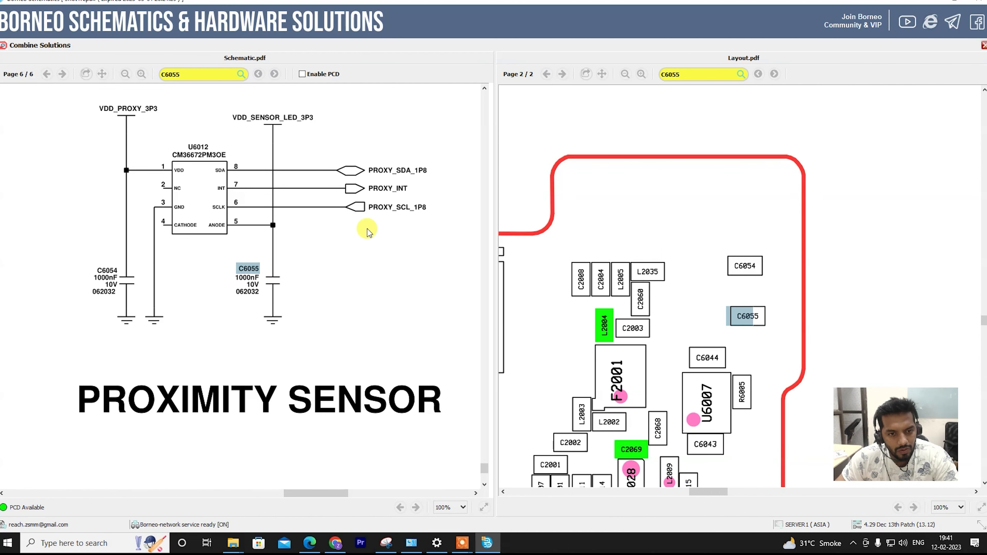
{"action": "scroll", "coordinate": [368, 232], "scroll_direction": "up", "scroll_amount": 3}
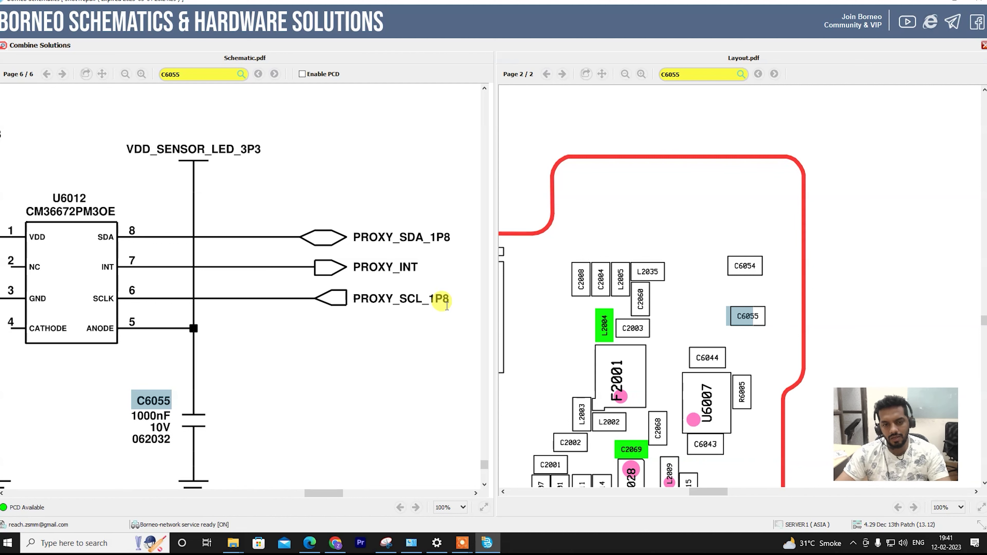
{"action": "left_click_drag", "start_coordinate": [423, 265], "coordinate": [401, 266]}
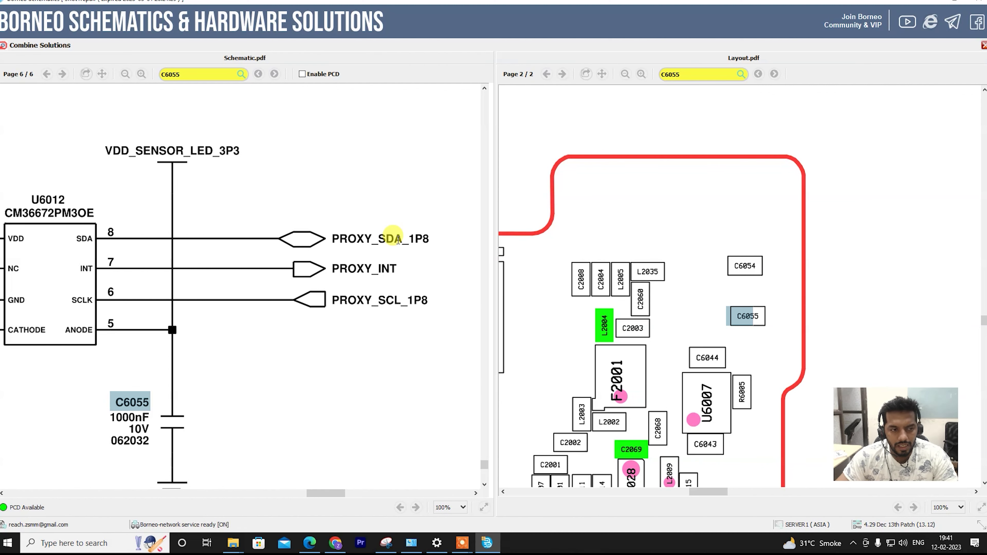
{"action": "scroll", "coordinate": [419, 260], "scroll_direction": "up", "scroll_amount": 1, "text": "ctrl"}
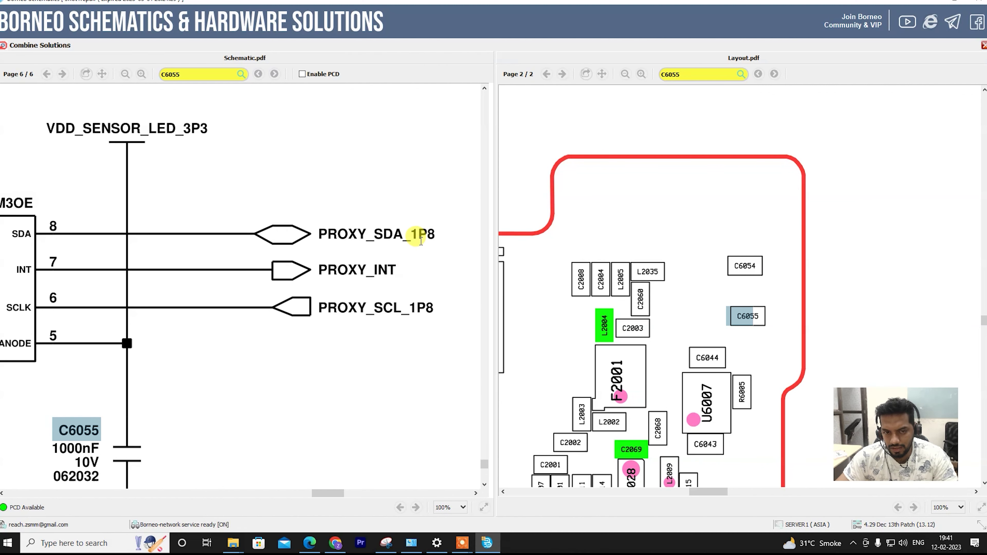
{"action": "scroll", "coordinate": [429, 241], "scroll_direction": "down", "scroll_amount": 2, "text": "ctrl"}
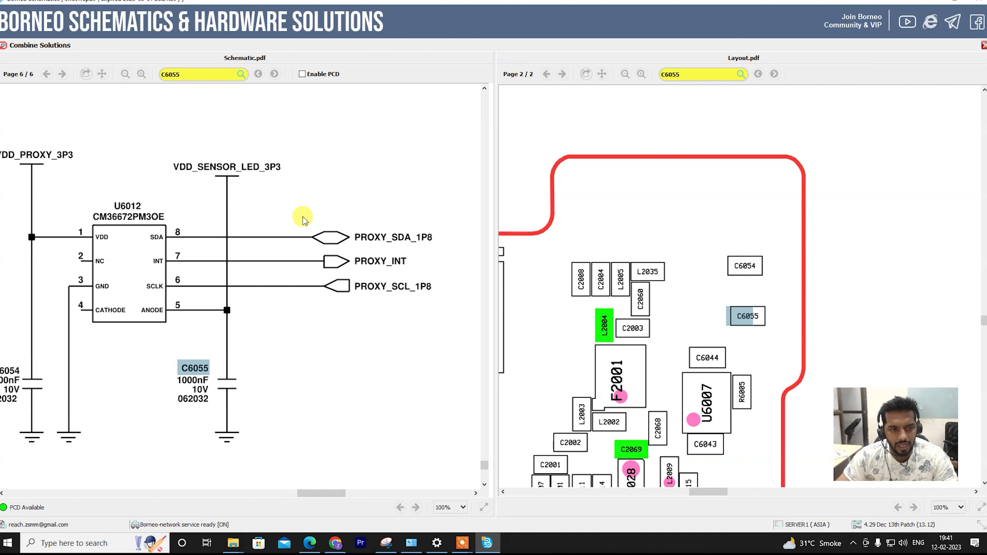
{"action": "left_click_drag", "start_coordinate": [214, 172], "coordinate": [247, 168]}
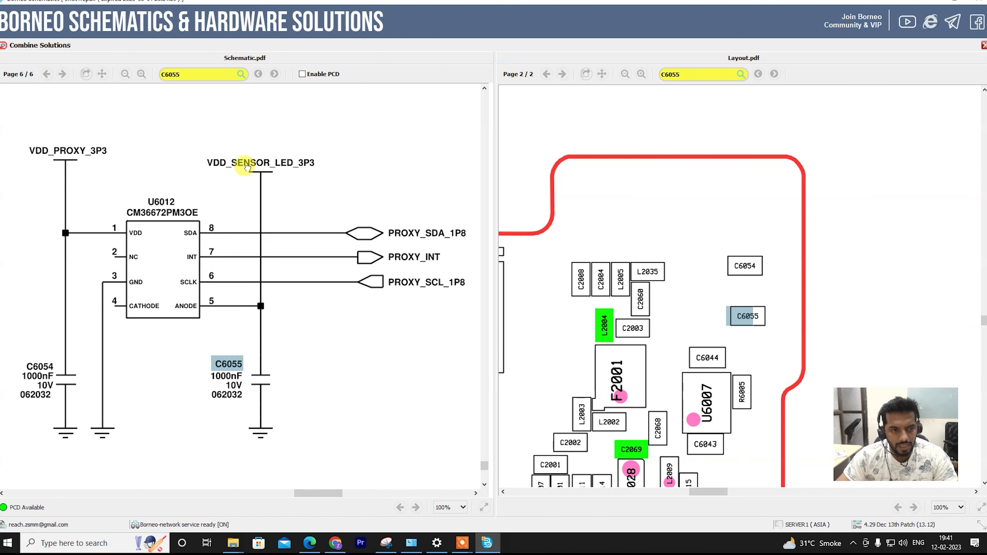
- Search both documents for VDD_SENSOR_LED_3P3 and trace the line to U6012's anode pin and capacitor C6055 in the schematic
{"action": "left_click", "coordinate": [261, 163]}
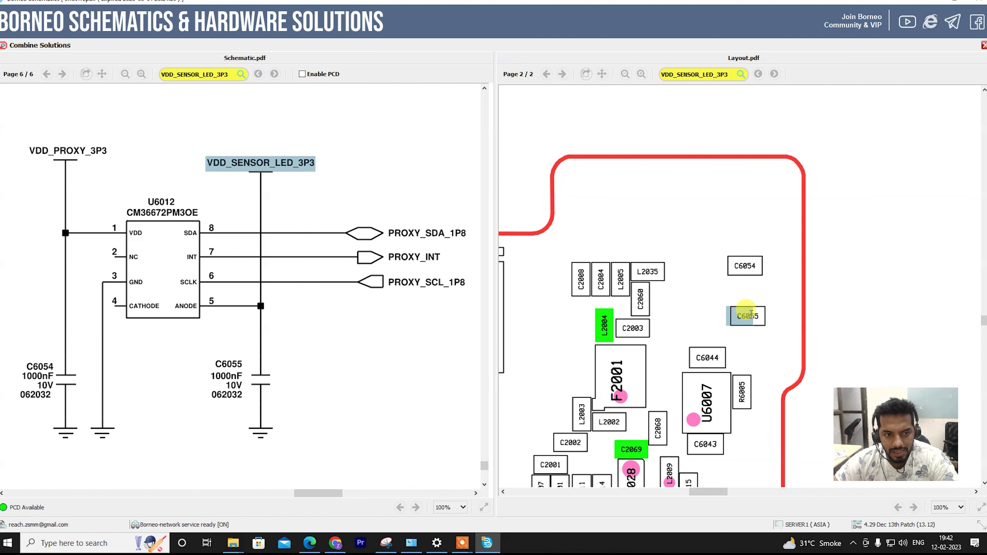
{"action": "scroll", "coordinate": [230, 313], "scroll_direction": "down", "scroll_amount": 1}
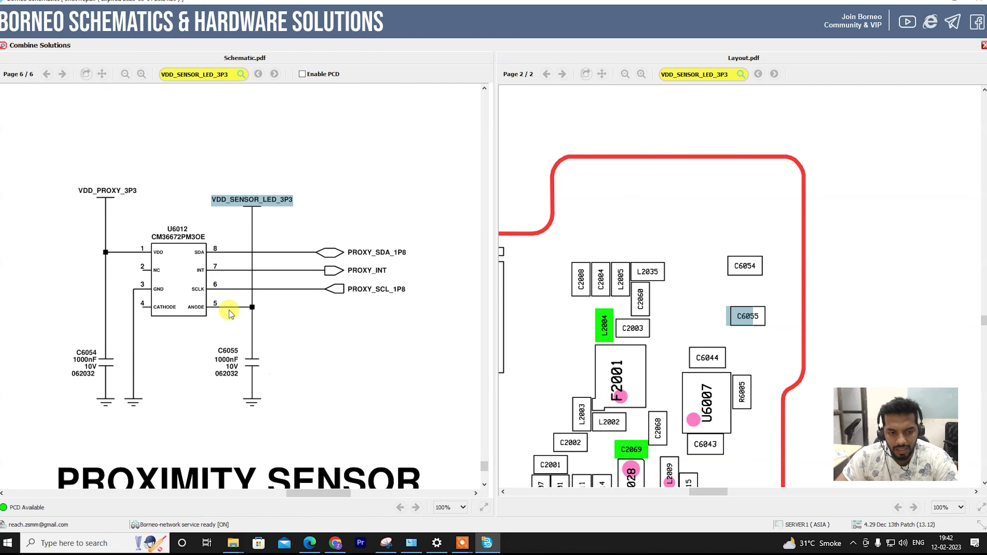
{"action": "scroll", "coordinate": [232, 313], "scroll_direction": "up", "scroll_amount": 2}
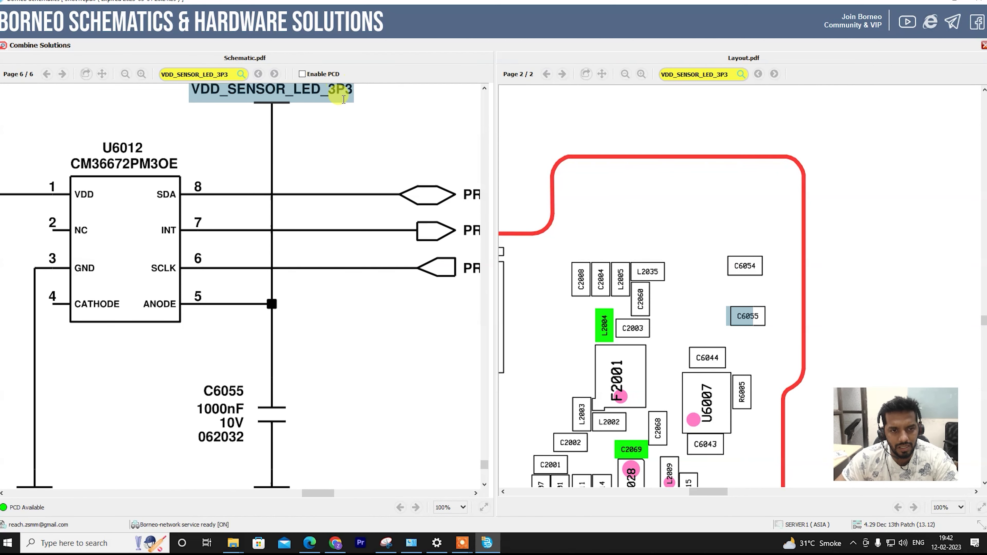
{"action": "scroll", "coordinate": [298, 226], "scroll_direction": "down", "scroll_amount": 2}
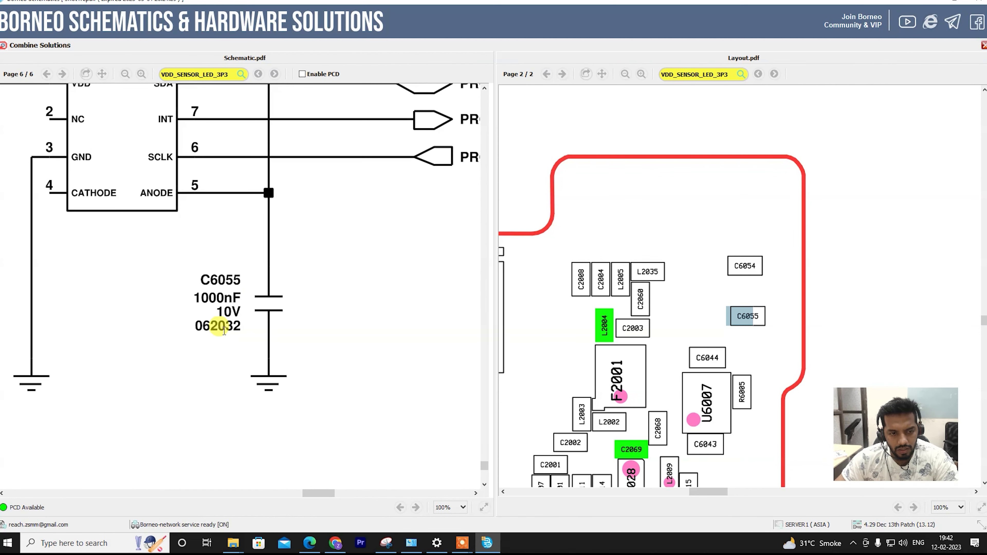
{"action": "scroll", "coordinate": [307, 316], "scroll_direction": "down", "scroll_amount": 4}
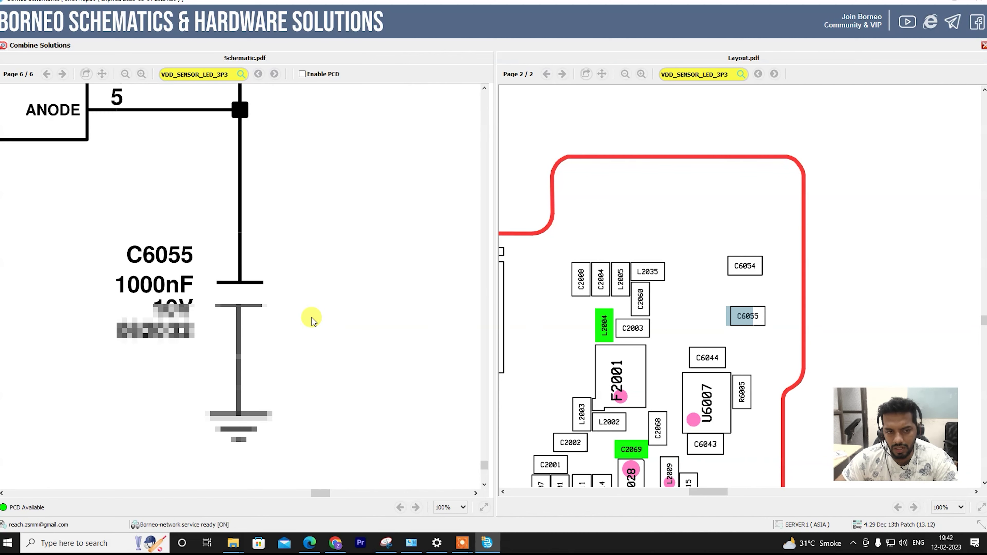
{"action": "scroll", "coordinate": [313, 318], "scroll_direction": "up", "scroll_amount": 4}
{"action": "scroll", "coordinate": [313, 321], "scroll_direction": "down", "scroll_amount": 3}
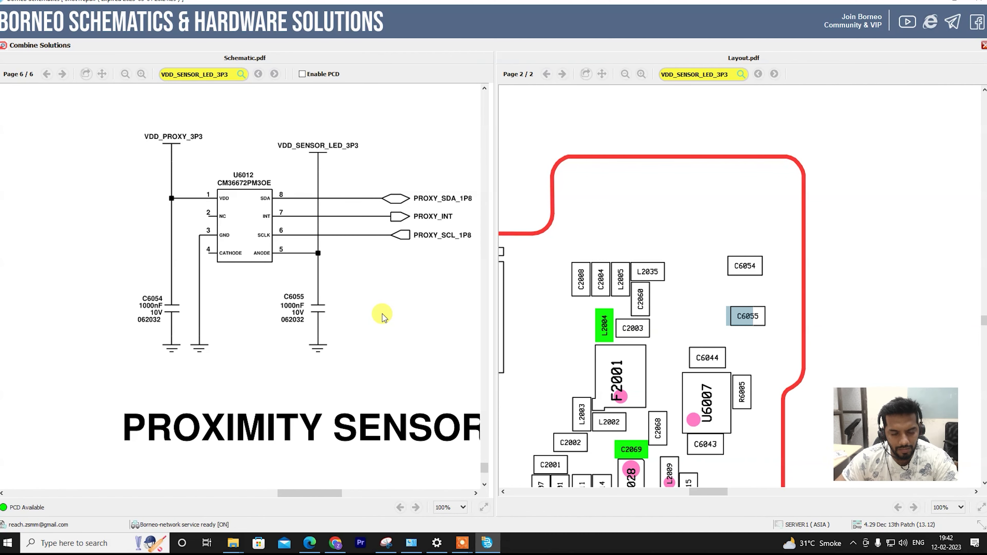
- Examine the board layout around C6055, U6007 and U2001
{"action": "scroll", "coordinate": [622, 305], "scroll_direction": "down", "scroll_amount": 5}
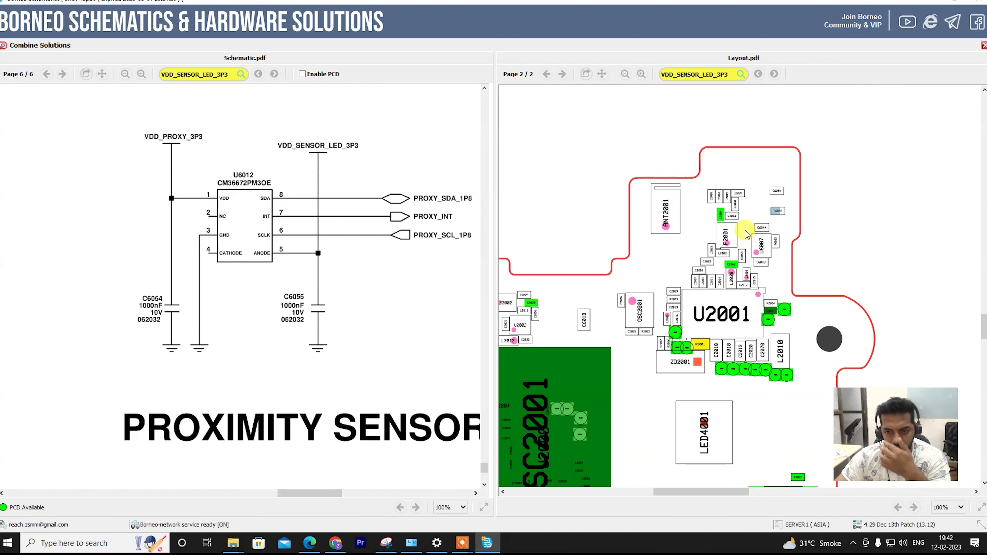
{"action": "scroll", "coordinate": [747, 234], "scroll_direction": "up", "scroll_amount": 3}
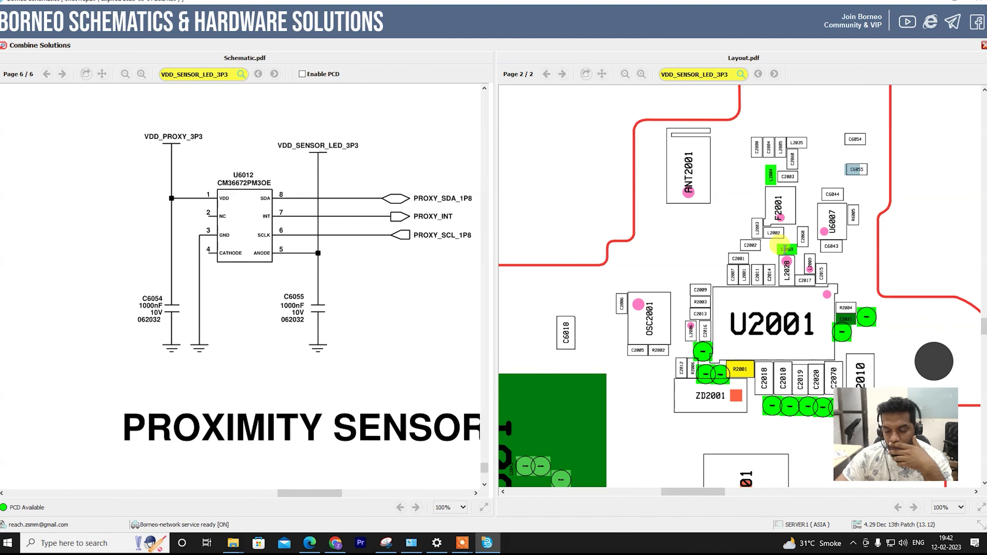
{"action": "left_click_drag", "start_coordinate": [687, 280], "coordinate": [714, 241]}
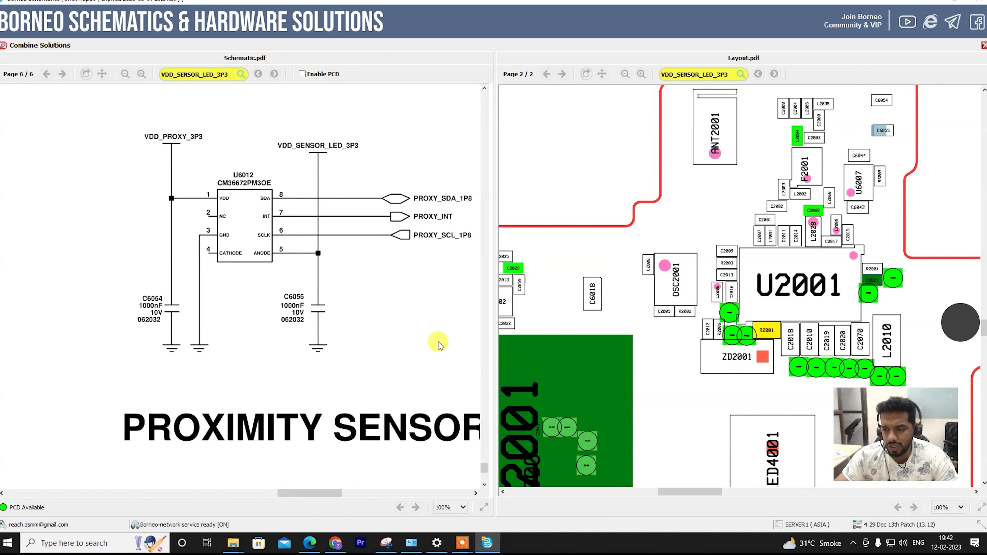
- Find the SIM2 connector circuit on the schematic page and examine SIM6001 with its surrounding components
{"action": "scroll", "coordinate": [397, 309], "scroll_direction": "down", "scroll_amount": 2, "text": "ctrl"}
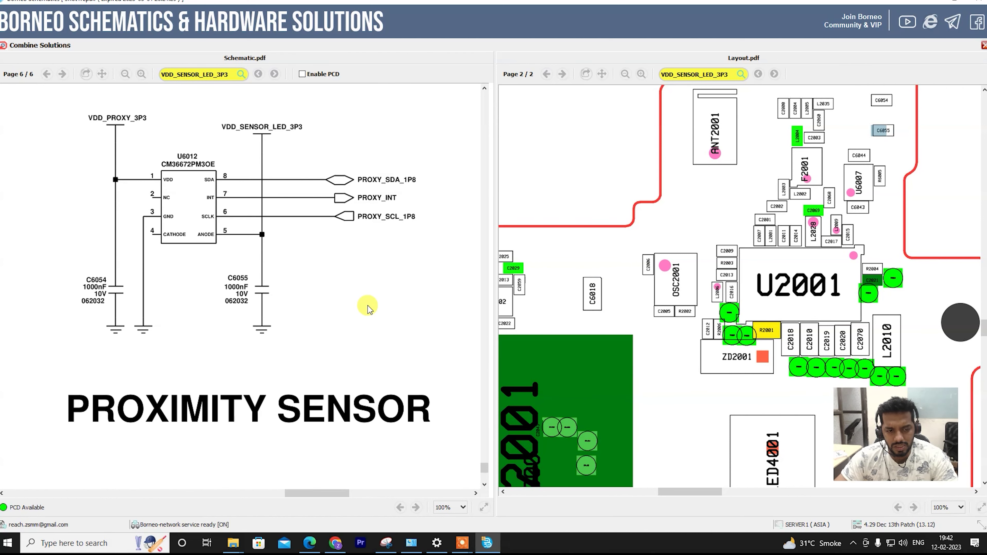
{"action": "scroll", "coordinate": [369, 309], "scroll_direction": "up", "scroll_amount": 2, "text": "ctrl"}
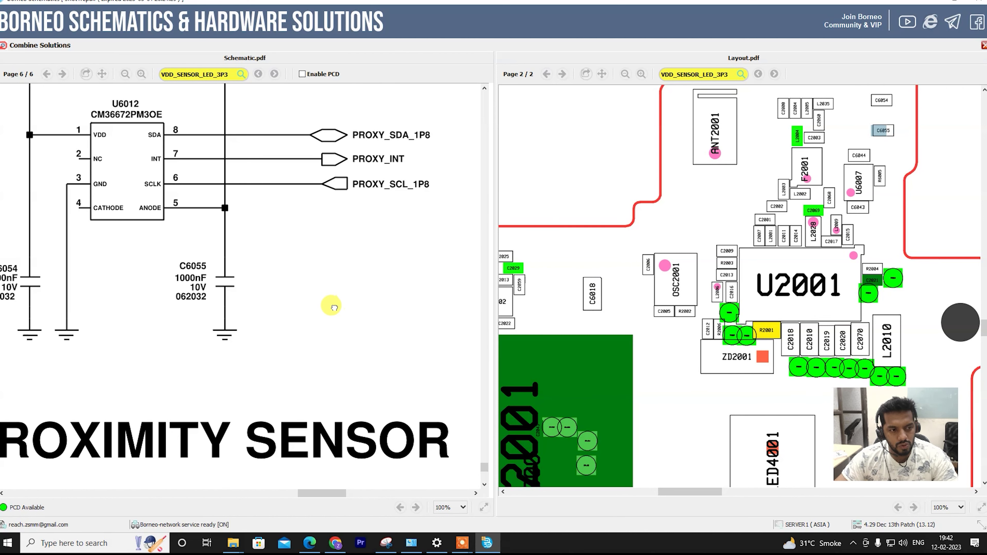
{"action": "left_click_drag", "start_coordinate": [331, 304], "coordinate": [405, 317]}
{"action": "scroll", "coordinate": [404, 319], "scroll_direction": "down", "scroll_amount": 5, "text": "ctrl"}
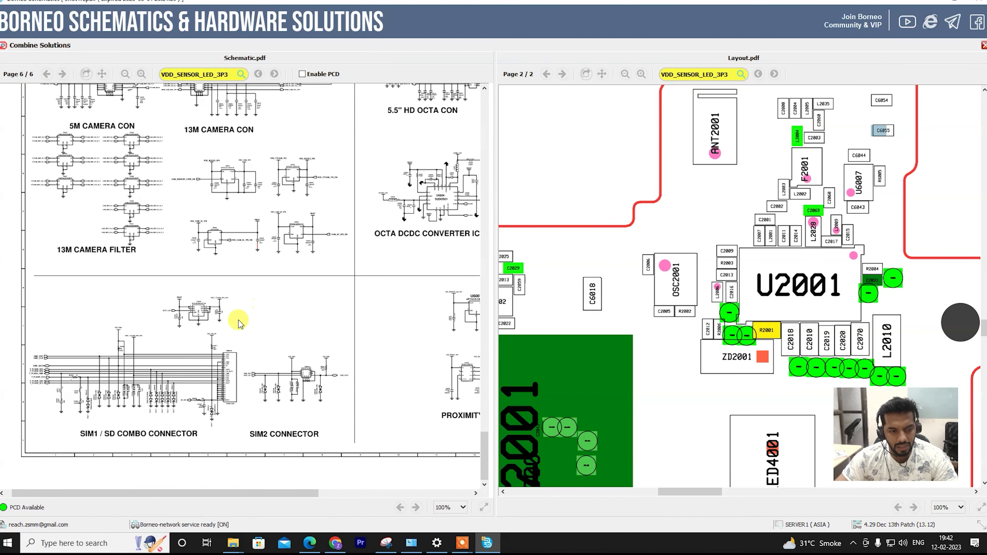
{"action": "scroll", "coordinate": [236, 320], "scroll_direction": "up", "scroll_amount": 5}
{"action": "scroll", "coordinate": [295, 311], "scroll_direction": "down", "scroll_amount": 3}
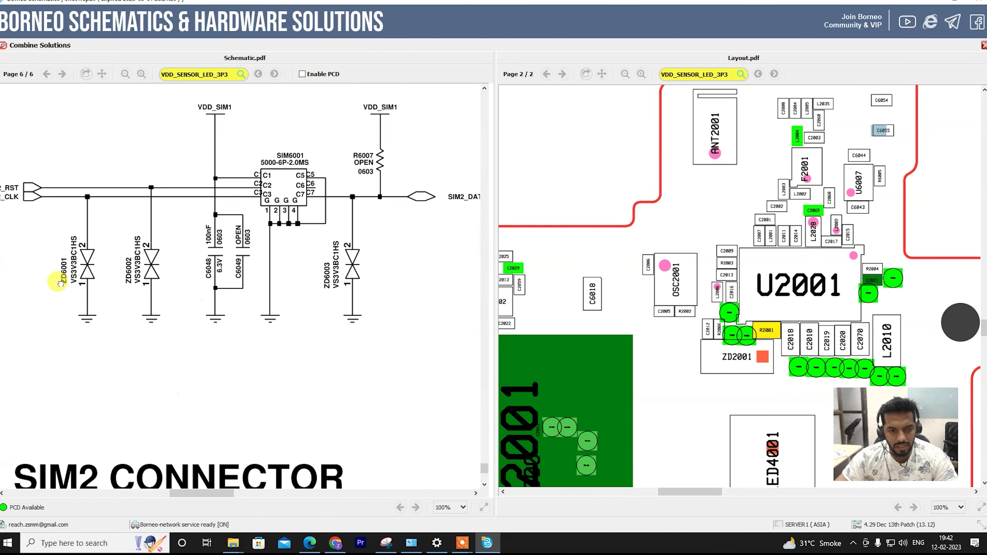
{"action": "scroll", "coordinate": [216, 229], "scroll_direction": "up", "scroll_amount": 3}
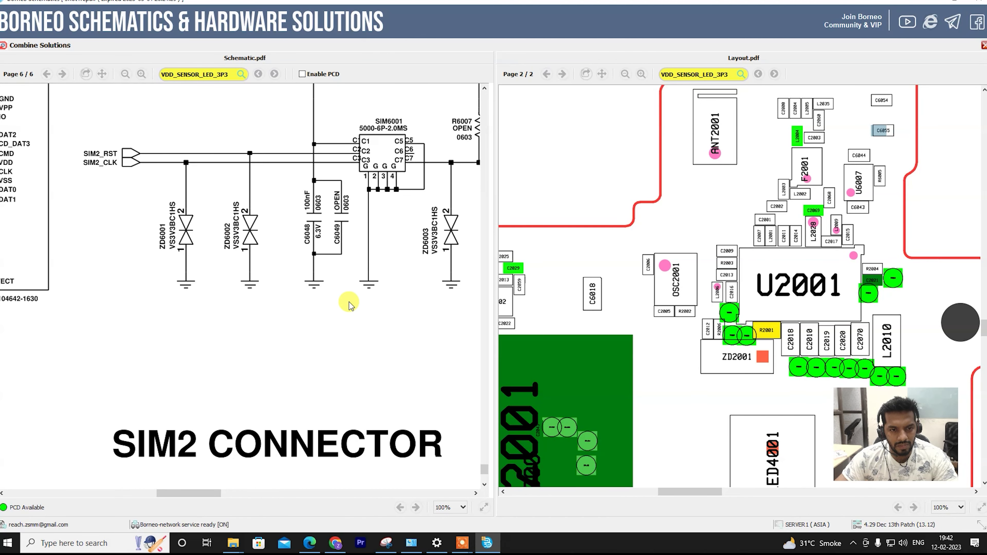
{"action": "scroll", "coordinate": [352, 302], "scroll_direction": "up", "scroll_amount": 3}
{"action": "scroll", "coordinate": [337, 376], "scroll_direction": "down", "scroll_amount": 1}
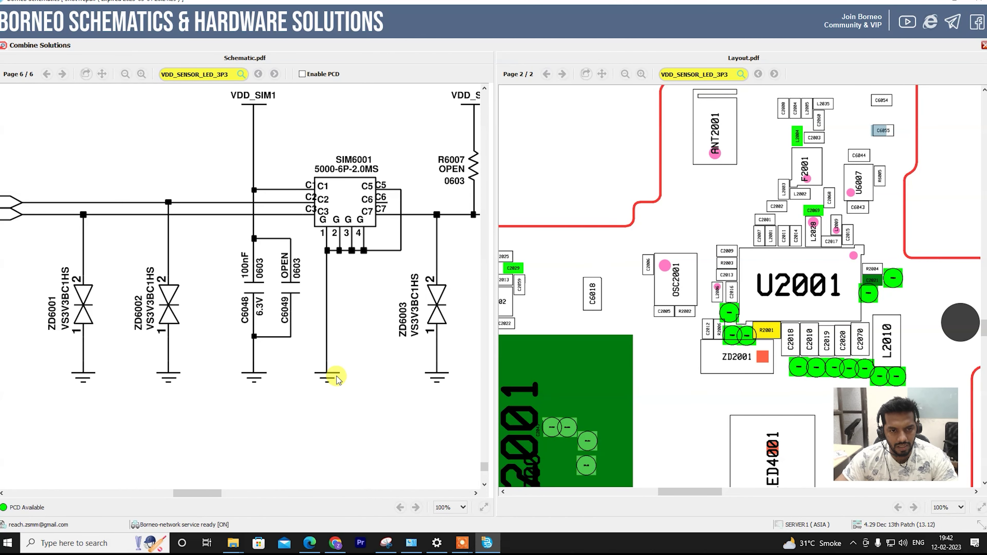
- Locate SIM connector SIM6001 on the board layout and compare its position and surroundings with its pins in the schematic
{"action": "double_click", "coordinate": [355, 159]}
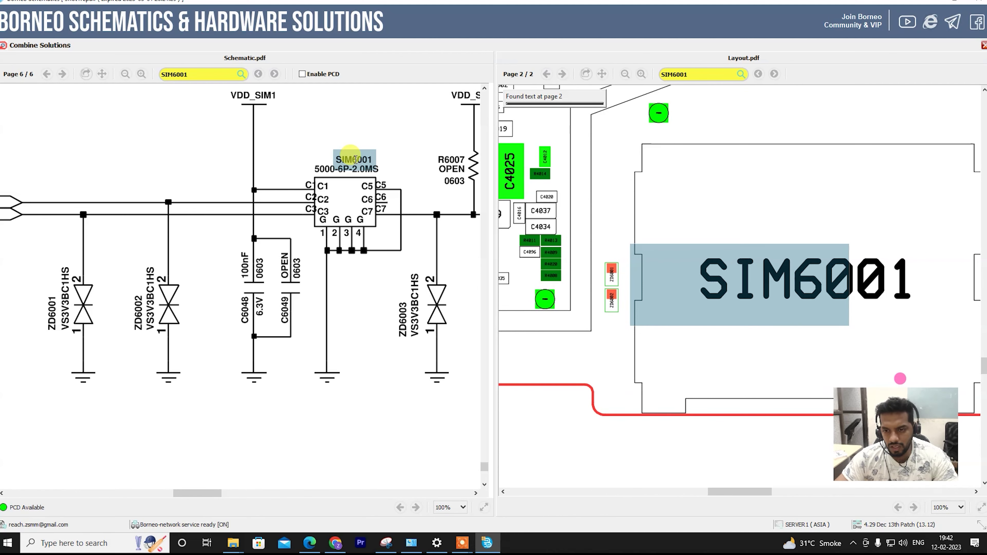
{"action": "scroll", "coordinate": [742, 280], "scroll_direction": "down", "scroll_amount": 1}
{"action": "scroll", "coordinate": [708, 277], "scroll_direction": "down", "scroll_amount": 1}
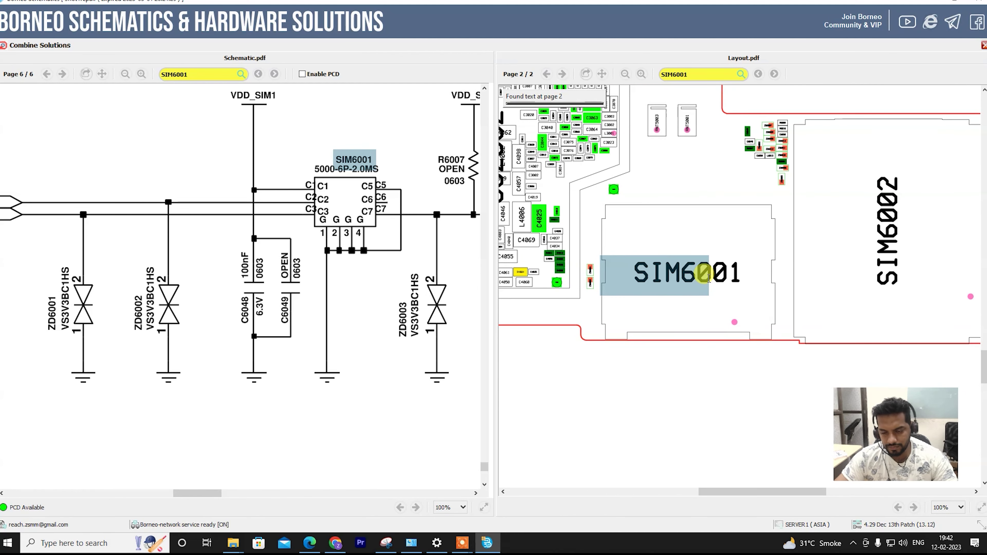
{"action": "scroll", "coordinate": [709, 279], "scroll_direction": "up", "scroll_amount": 1}
{"action": "scroll", "coordinate": [713, 288], "scroll_direction": "up", "scroll_amount": 1}
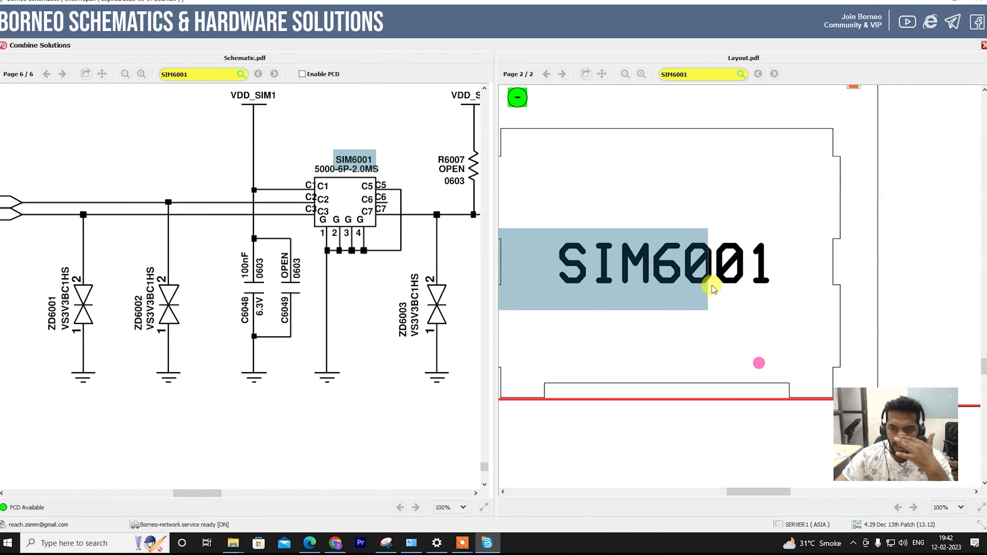
{"action": "scroll", "coordinate": [713, 286], "scroll_direction": "up", "scroll_amount": 1}
{"action": "left_click_drag", "start_coordinate": [713, 286], "coordinate": [767, 270]}
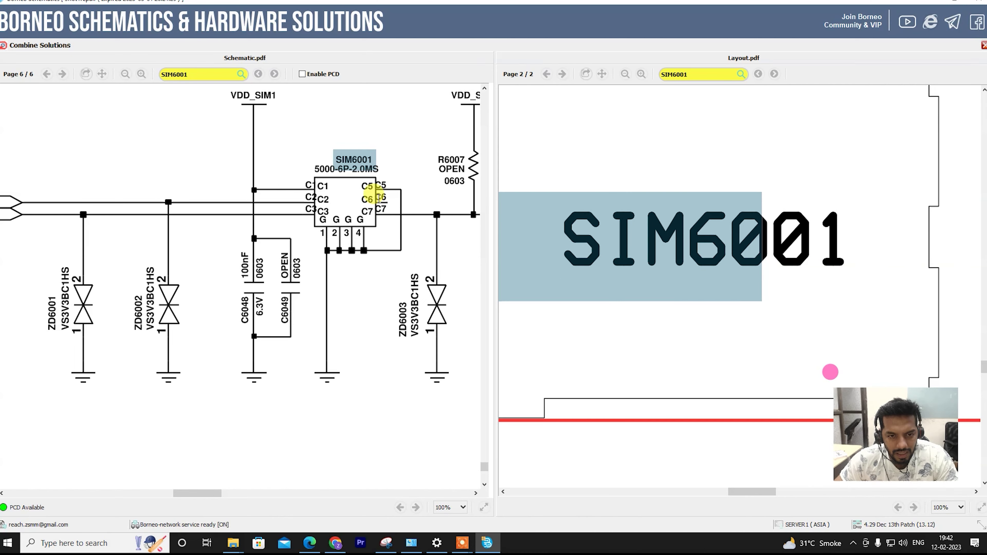
{"action": "scroll", "coordinate": [364, 249], "scroll_direction": "down", "scroll_amount": 1}
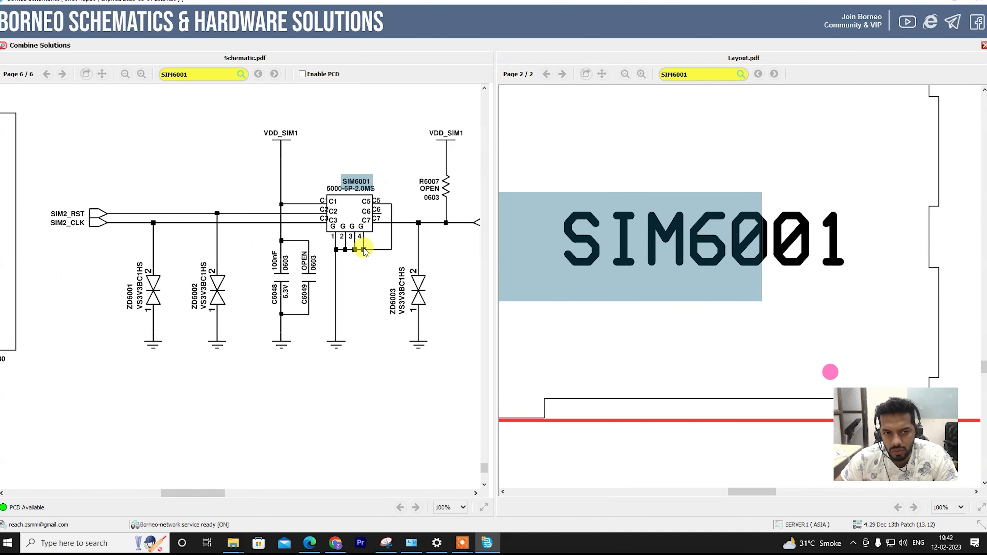
{"action": "scroll", "coordinate": [716, 286], "scroll_direction": "down", "scroll_amount": 3}
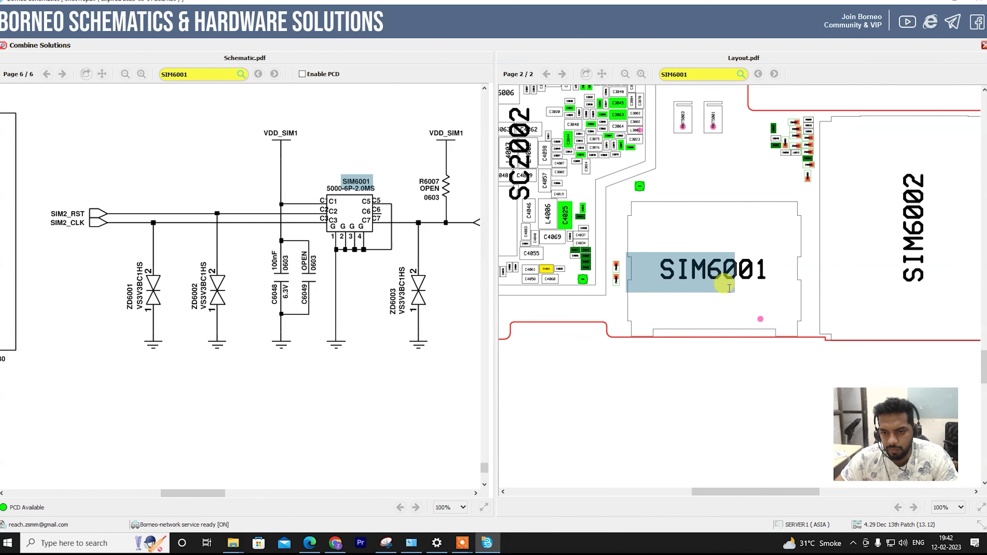
{"action": "scroll", "coordinate": [730, 288], "scroll_direction": "down", "scroll_amount": 2}
- Locate capacitor C6048 and diode ZD6002 from the SIM2 connector schematic on the board layout and inspect their positions
{"action": "left_click_drag", "start_coordinate": [296, 216], "coordinate": [278, 237]}
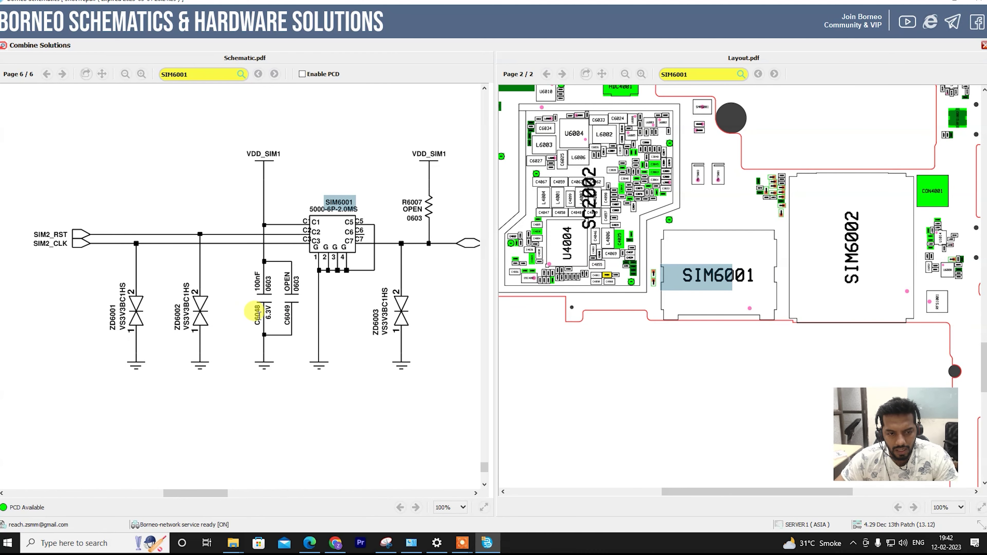
{"action": "left_click", "coordinate": [251, 311]}
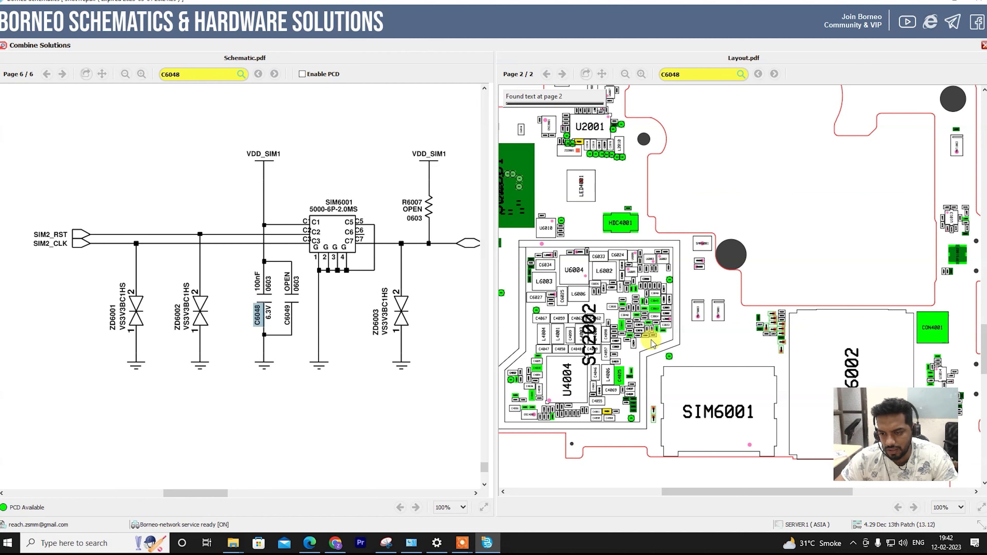
{"action": "scroll", "coordinate": [769, 345], "scroll_direction": "up", "scroll_amount": 4}
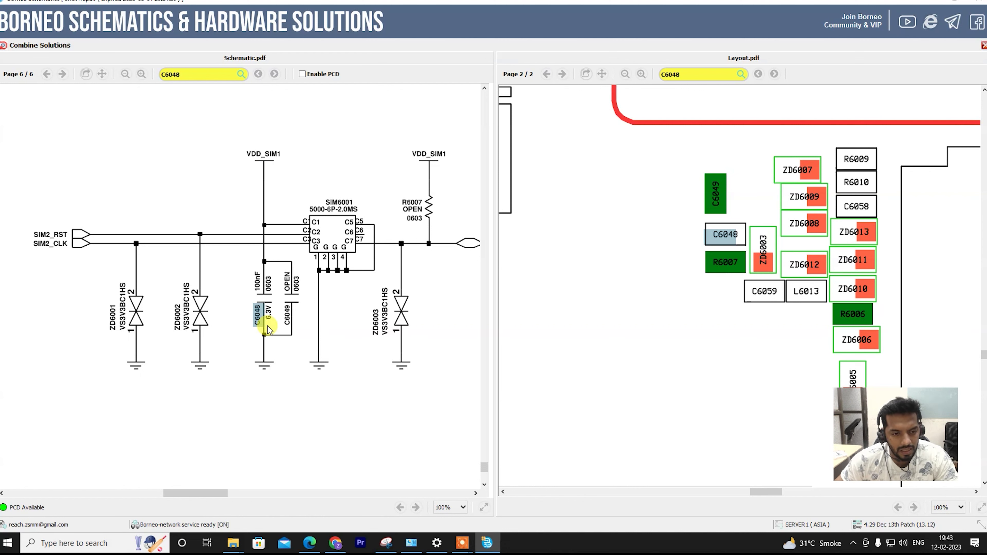
{"action": "left_click", "coordinate": [176, 318]}
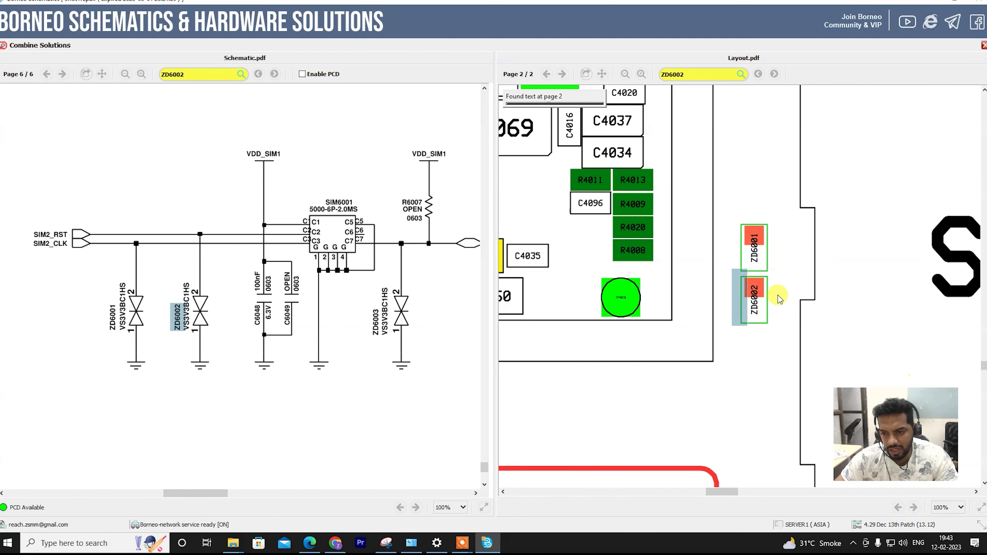
{"action": "scroll", "coordinate": [795, 330], "scroll_direction": "down", "scroll_amount": 13}
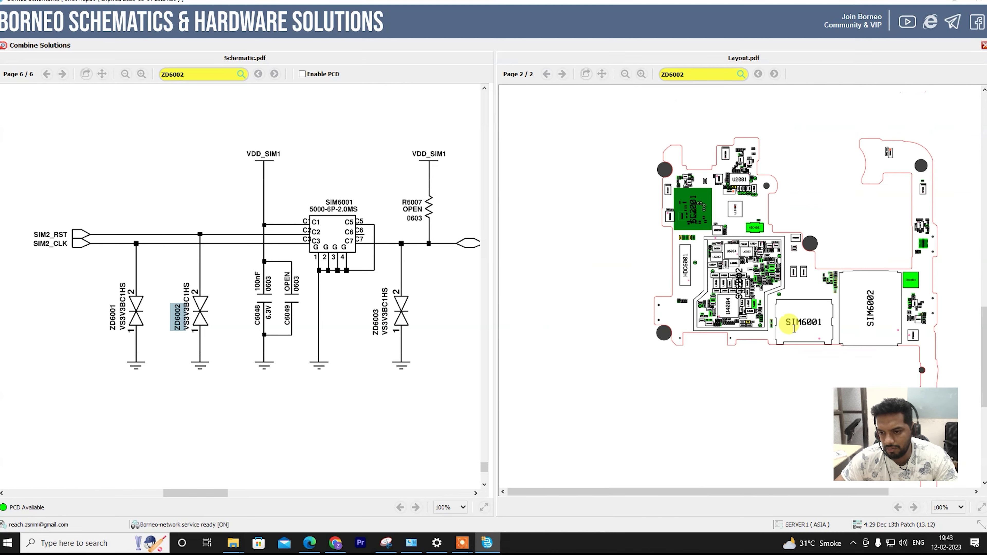
- Inspect the surroundings of ZD6002 on the board layout and locate diode ZD6001 from the SIM2_CLK line there
{"action": "scroll", "coordinate": [794, 328], "scroll_direction": "up", "scroll_amount": 12}
{"action": "scroll", "coordinate": [695, 334], "scroll_direction": "up", "scroll_amount": 5}
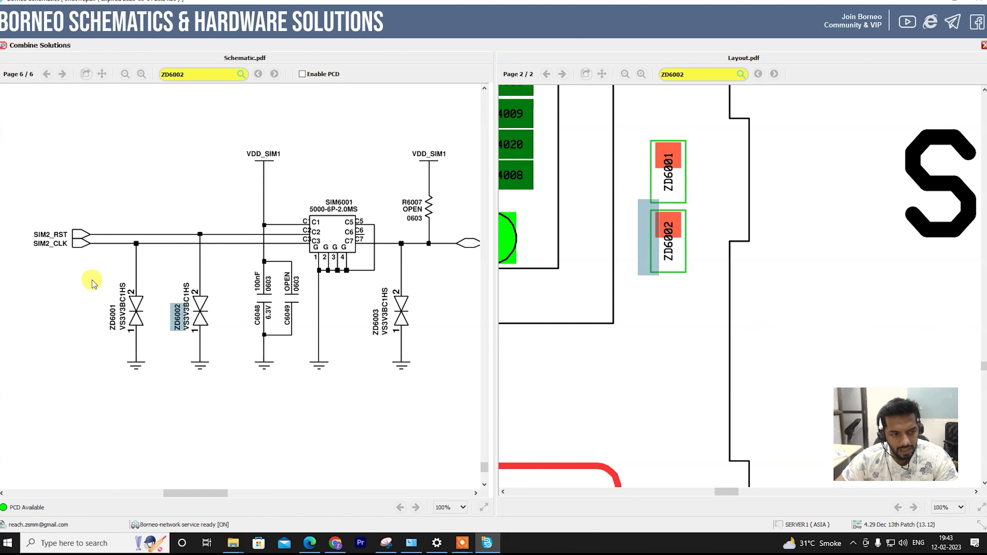
{"action": "left_click", "coordinate": [107, 316]}
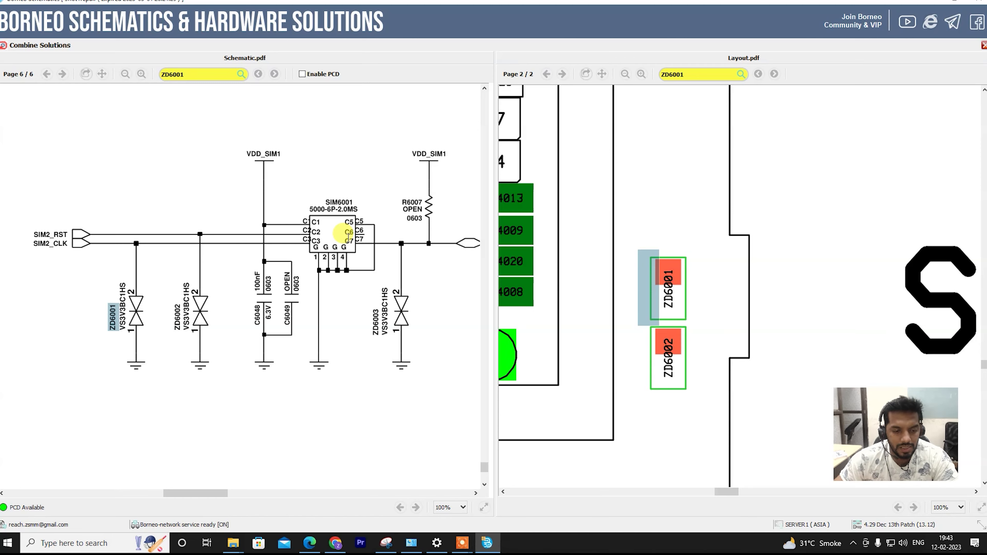
- Find the U6008 regulator circuit on the schematic and locate its VBAT input capacitor C6042 on the board layout
{"action": "scroll", "coordinate": [346, 274], "scroll_direction": "down", "scroll_amount": 4}
{"action": "scroll", "coordinate": [346, 278], "scroll_direction": "up", "scroll_amount": 2}
{"action": "left_click_drag", "start_coordinate": [264, 295], "coordinate": [324, 290]}
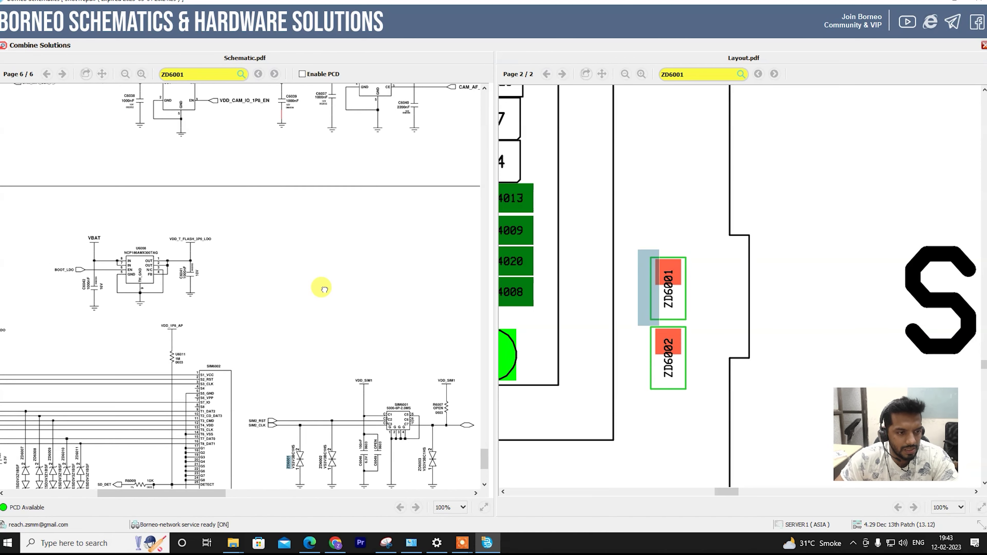
{"action": "scroll", "coordinate": [325, 290], "scroll_direction": "up", "scroll_amount": 3}
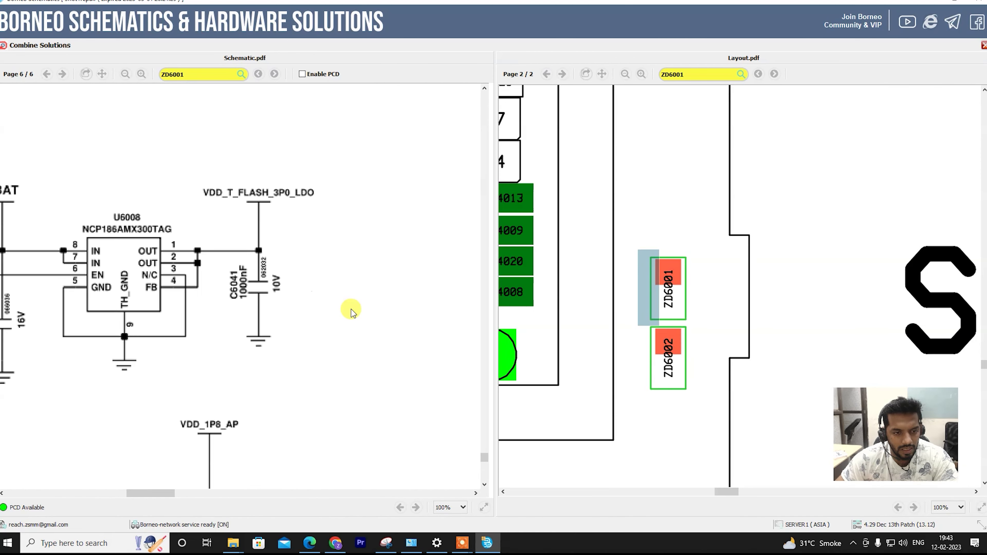
{"action": "left_click_drag", "start_coordinate": [218, 285], "coordinate": [400, 258]}
{"action": "scroll", "coordinate": [351, 284], "scroll_direction": "up", "scroll_amount": 1}
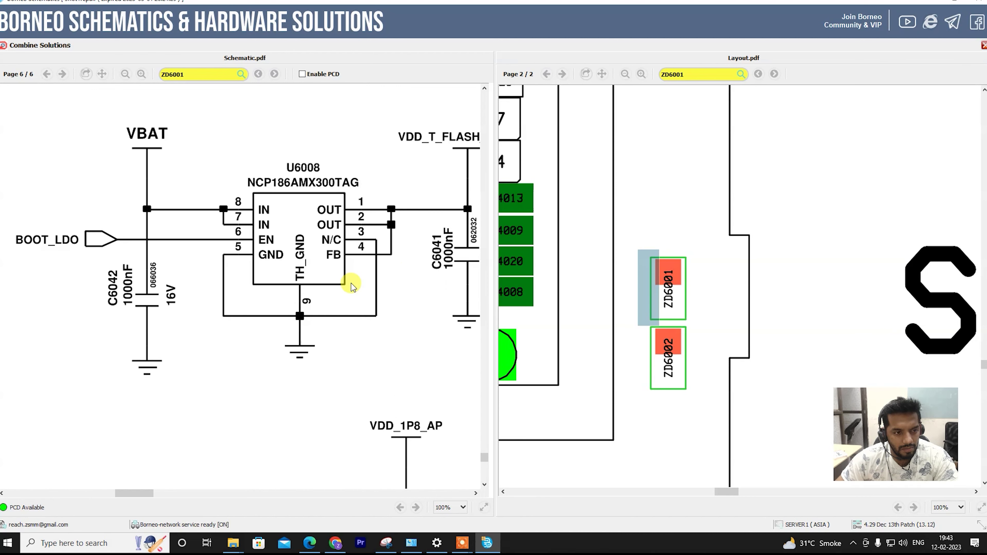
{"action": "left_click_drag", "start_coordinate": [267, 184], "coordinate": [248, 248]}
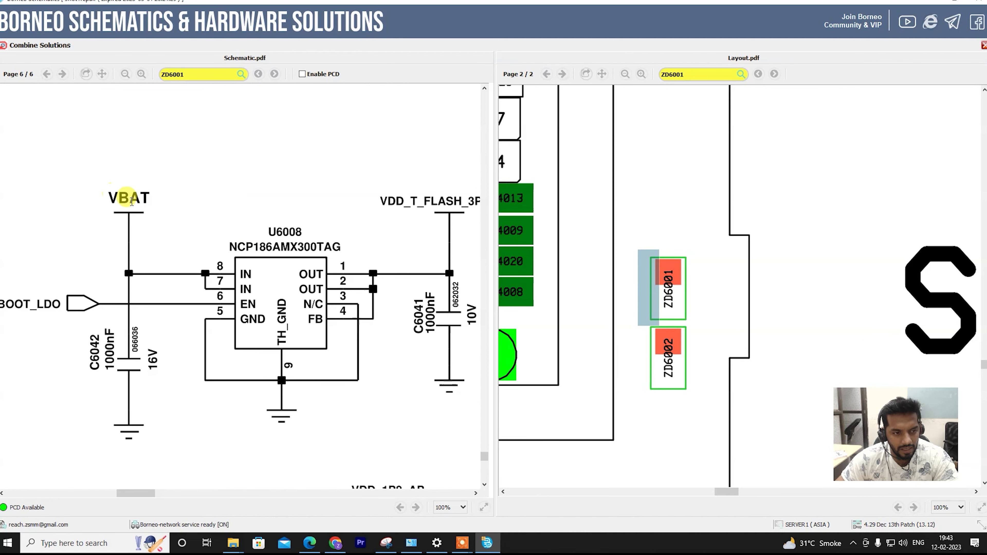
{"action": "scroll", "coordinate": [181, 222], "scroll_direction": "down", "scroll_amount": 1}
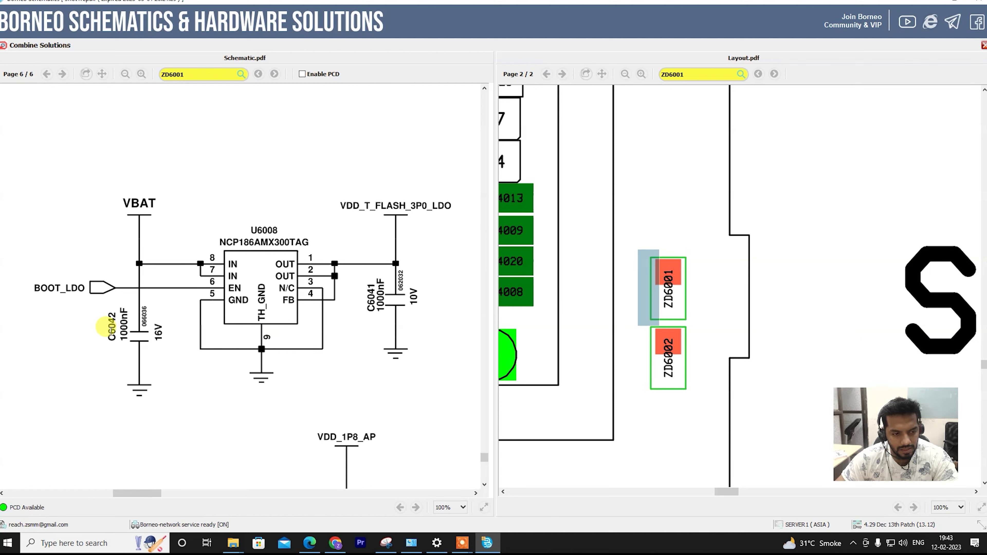
{"action": "left_click", "coordinate": [110, 333]}
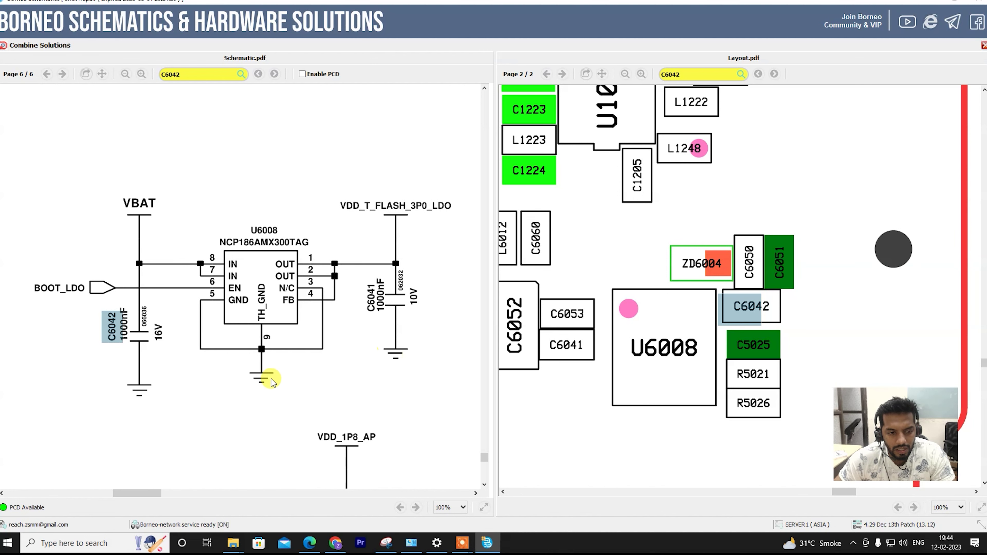
- Examine the data, command, ground and DETECT pins of SIM6002 in the SIM1 / SD combo connector schematic
{"action": "scroll", "coordinate": [307, 277], "scroll_direction": "down", "scroll_amount": 3}
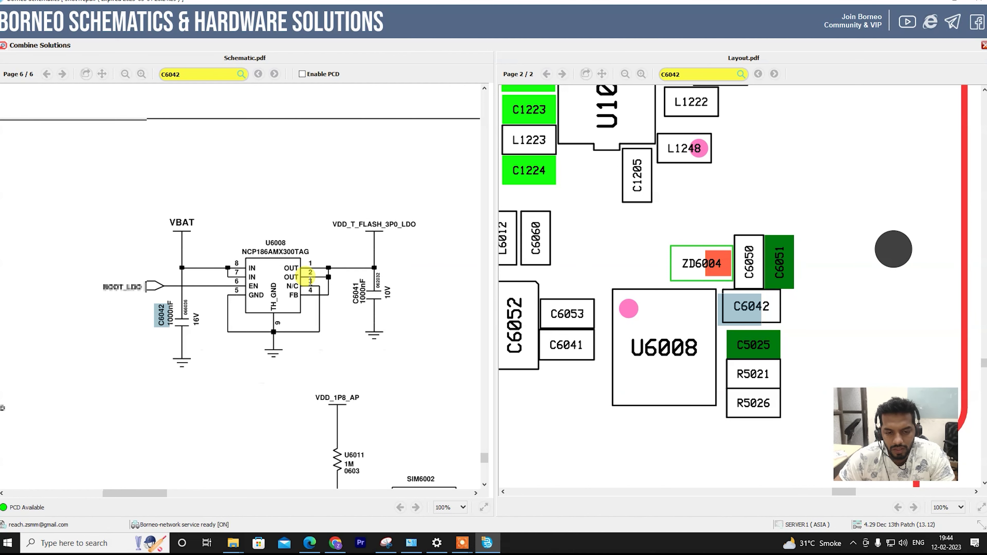
{"action": "scroll", "coordinate": [357, 229], "scroll_direction": "up", "scroll_amount": 5}
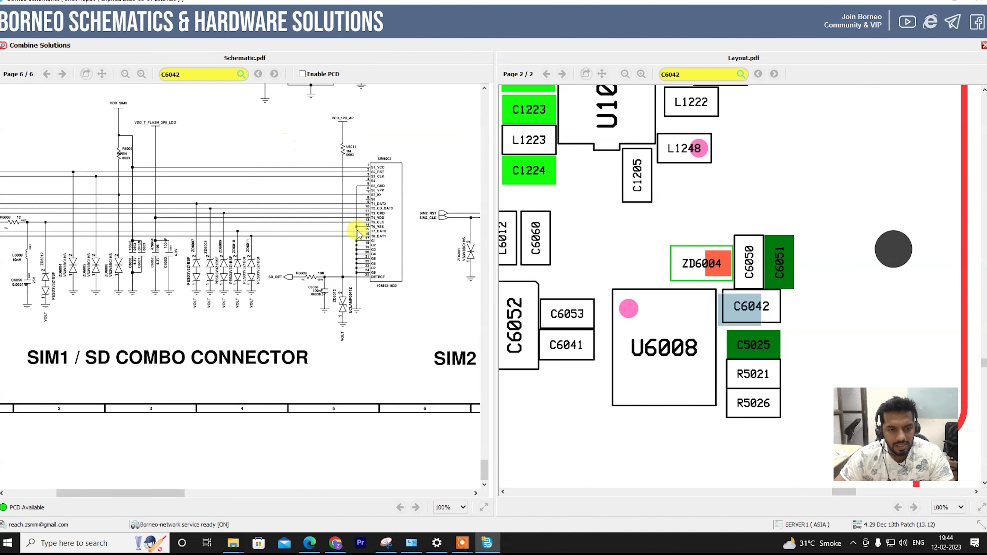
{"action": "scroll", "coordinate": [357, 233], "scroll_direction": "up", "scroll_amount": 4}
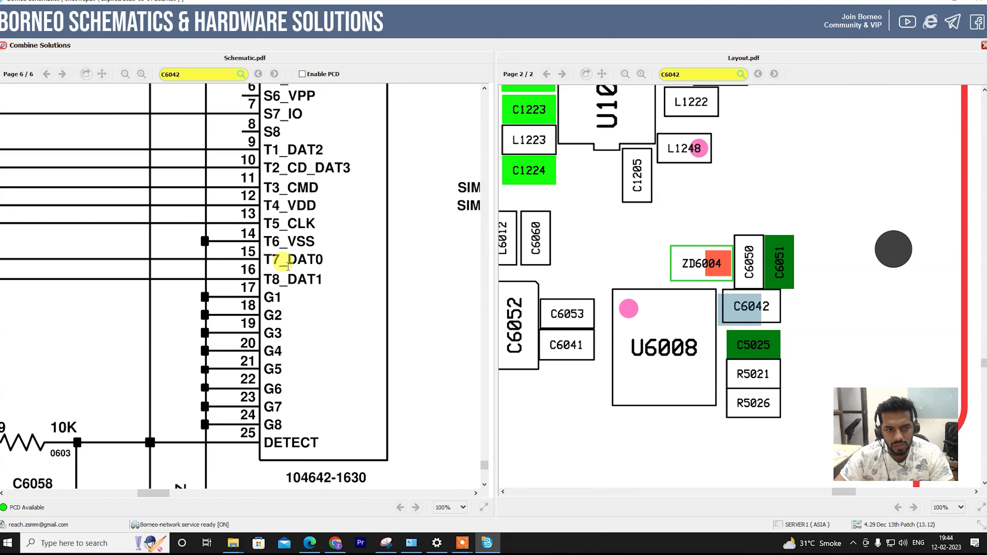
- Look through the schematic pages covering the power, audio, key and camera circuits for another section to trace
{"action": "scroll", "coordinate": [342, 274], "scroll_direction": "down", "scroll_amount": 8}
{"action": "left_click_drag", "start_coordinate": [152, 245], "coordinate": [180, 420]}
{"action": "left_click_drag", "start_coordinate": [200, 190], "coordinate": [202, 448]}
{"action": "left_click_drag", "start_coordinate": [225, 228], "coordinate": [217, 369]}
{"action": "scroll", "coordinate": [304, 243], "scroll_direction": "down", "scroll_amount": 3}
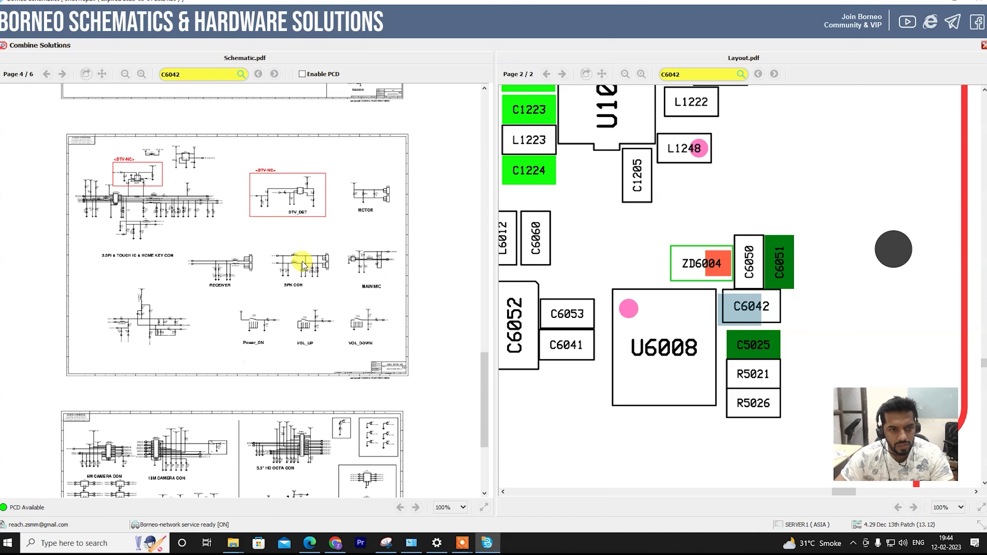
{"action": "scroll", "coordinate": [322, 274], "scroll_direction": "down", "scroll_amount": 1}
{"action": "scroll", "coordinate": [324, 195], "scroll_direction": "up", "scroll_amount": 3}
{"action": "left_click_drag", "start_coordinate": [330, 101], "coordinate": [366, 267]}
{"action": "left_click_drag", "start_coordinate": [369, 175], "coordinate": [377, 200]}
{"action": "scroll", "coordinate": [337, 431], "scroll_direction": "down", "scroll_amount": 3}
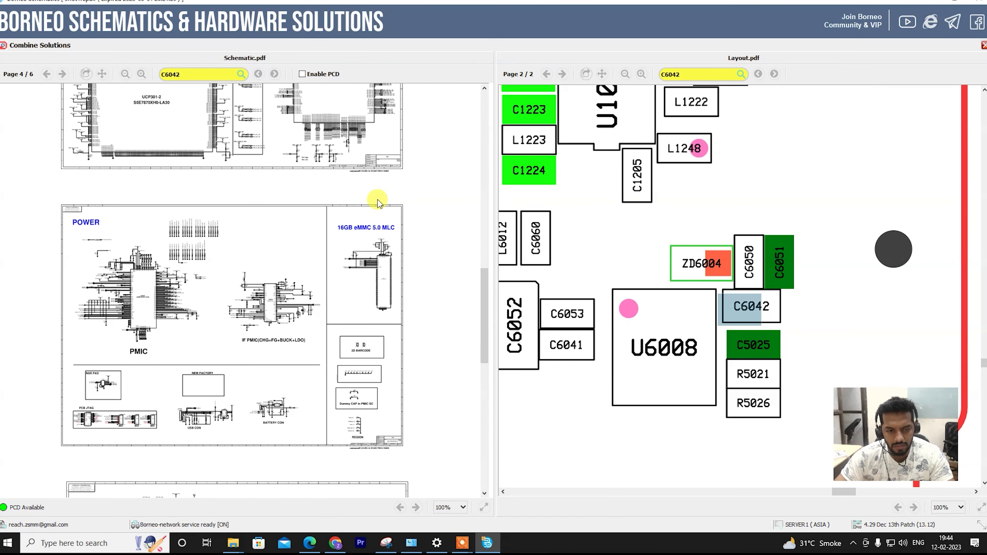
{"action": "scroll", "coordinate": [358, 266], "scroll_direction": "down", "scroll_amount": 3}
{"action": "scroll", "coordinate": [307, 319], "scroll_direction": "down", "scroll_amount": 1}
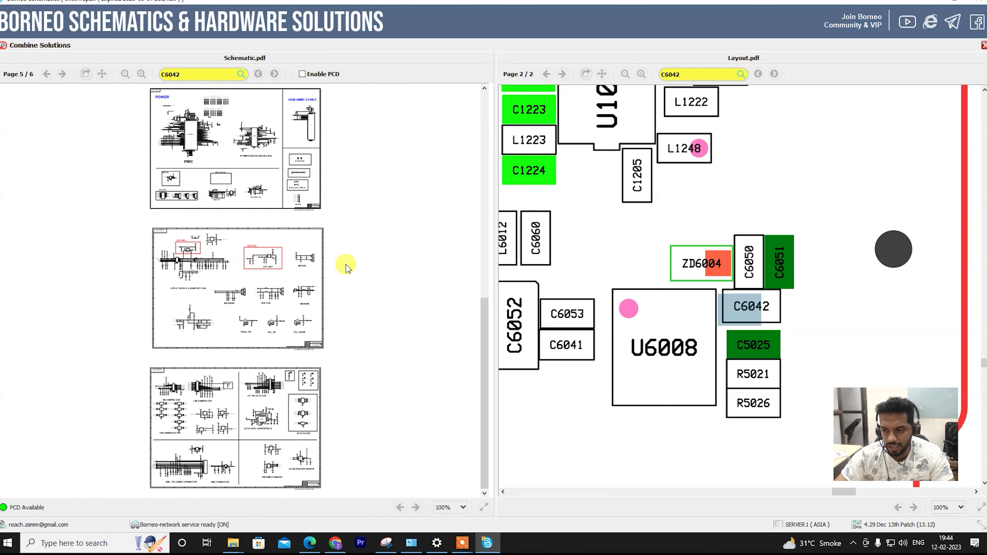
- Find oscillator OSC2002 in the GPS section on schematic page 2 and locate it on the board layout
{"action": "scroll", "coordinate": [347, 267], "scroll_direction": "up", "scroll_amount": 5}
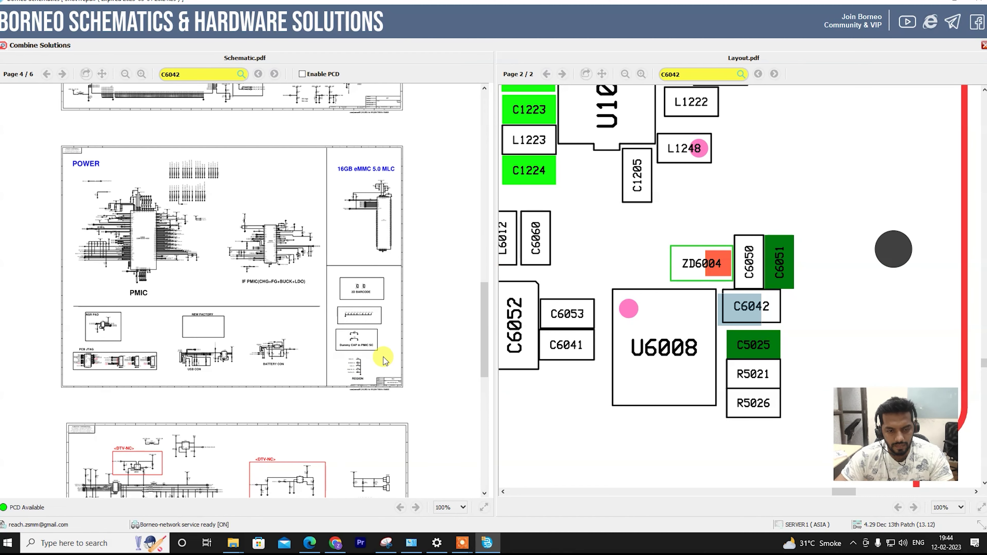
{"action": "scroll", "coordinate": [384, 358], "scroll_direction": "up", "scroll_amount": 1}
{"action": "left_click_drag", "start_coordinate": [343, 345], "coordinate": [356, 144]}
{"action": "left_click_drag", "start_coordinate": [283, 169], "coordinate": [348, 552]}
{"action": "left_click_drag", "start_coordinate": [263, 256], "coordinate": [298, 333]}
{"action": "scroll", "coordinate": [297, 333], "scroll_direction": "up", "scroll_amount": 1}
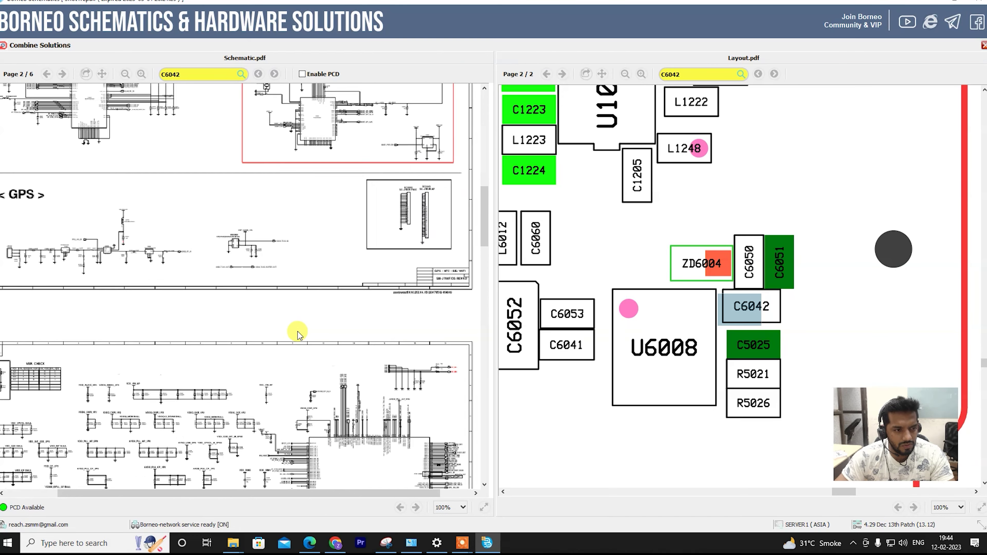
{"action": "scroll", "coordinate": [192, 177], "scroll_direction": "up", "scroll_amount": 6}
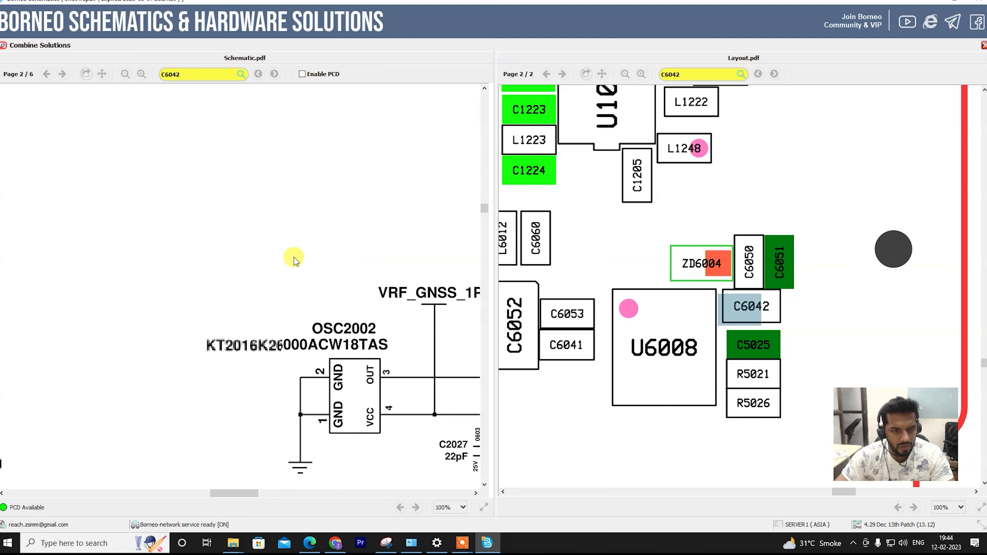
{"action": "left_click_drag", "start_coordinate": [444, 310], "coordinate": [368, 175]}
{"action": "scroll", "coordinate": [376, 184], "scroll_direction": "up", "scroll_amount": 1}
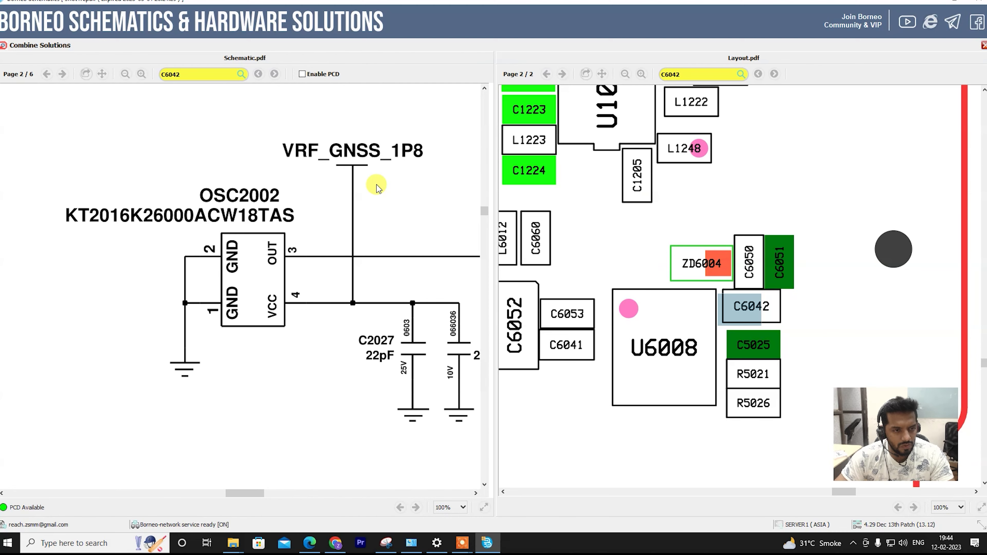
{"action": "scroll", "coordinate": [377, 184], "scroll_direction": "up", "scroll_amount": 1}
{"action": "scroll", "coordinate": [376, 184], "scroll_direction": "down", "scroll_amount": 1}
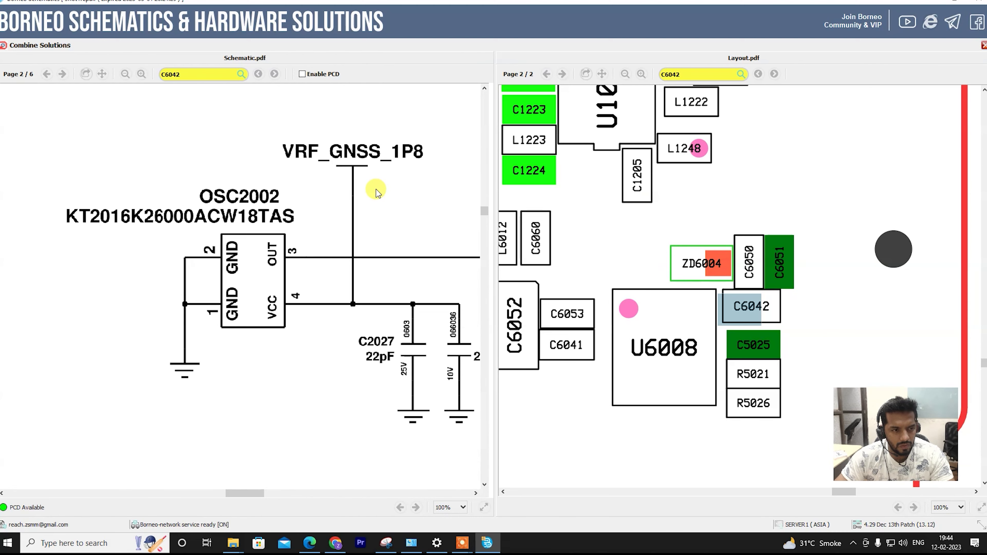
{"action": "double_click", "coordinate": [253, 197]}
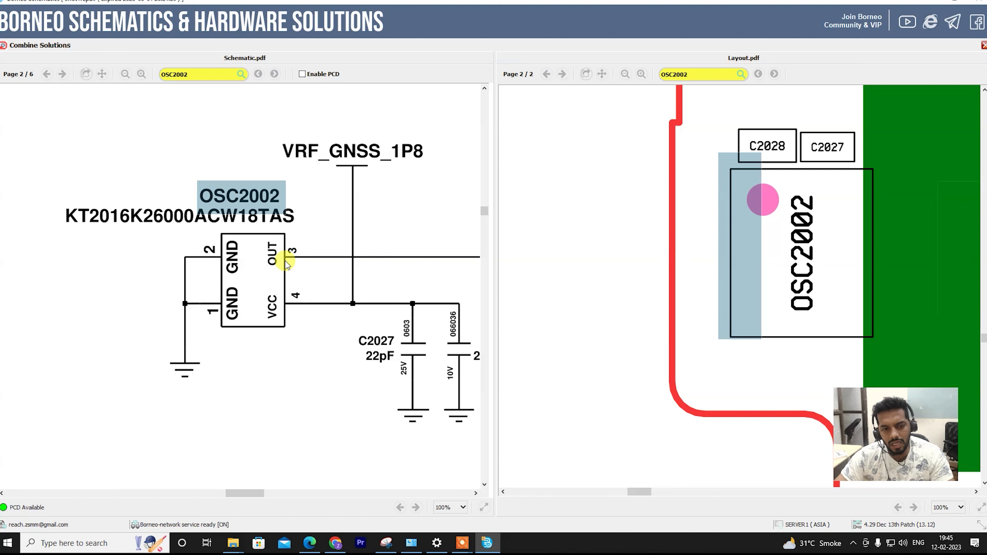
- Examine the OSC2002 supply pin connections and locate capacitor C2027 from the VRF_GNSS_1P8 line on the board layout
{"action": "left_click_drag", "start_coordinate": [303, 286], "coordinate": [236, 275]}
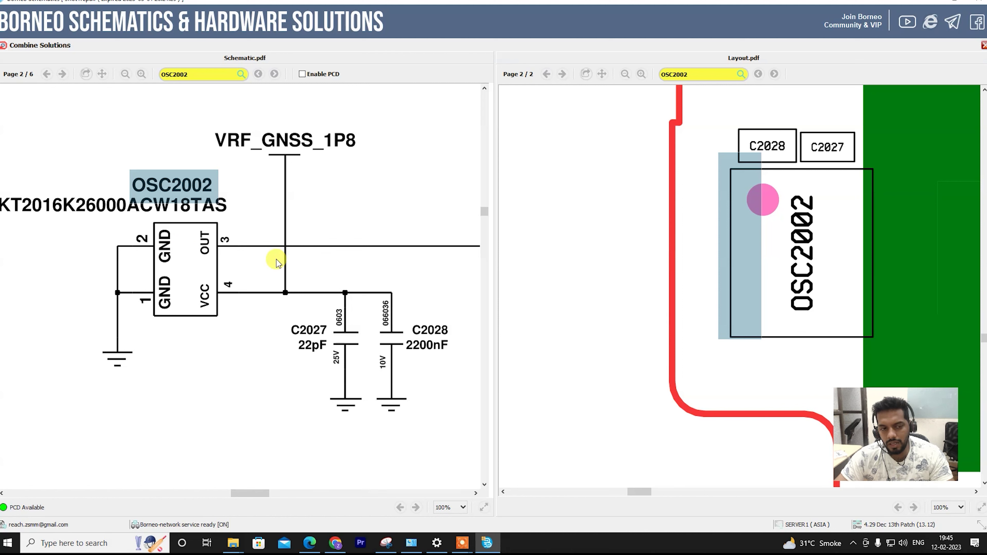
{"action": "scroll", "coordinate": [352, 286], "scroll_direction": "down", "scroll_amount": 1}
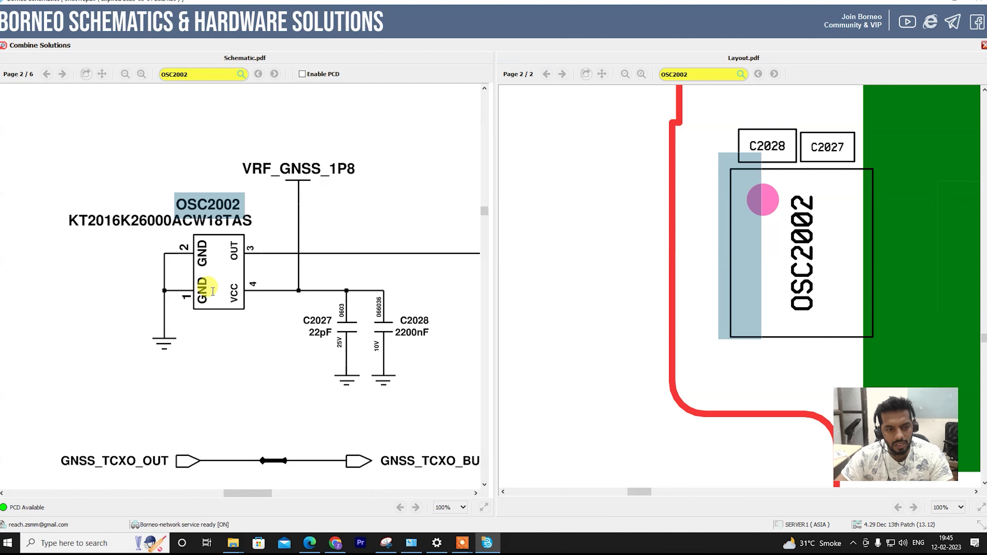
{"action": "left_click", "coordinate": [324, 319]}
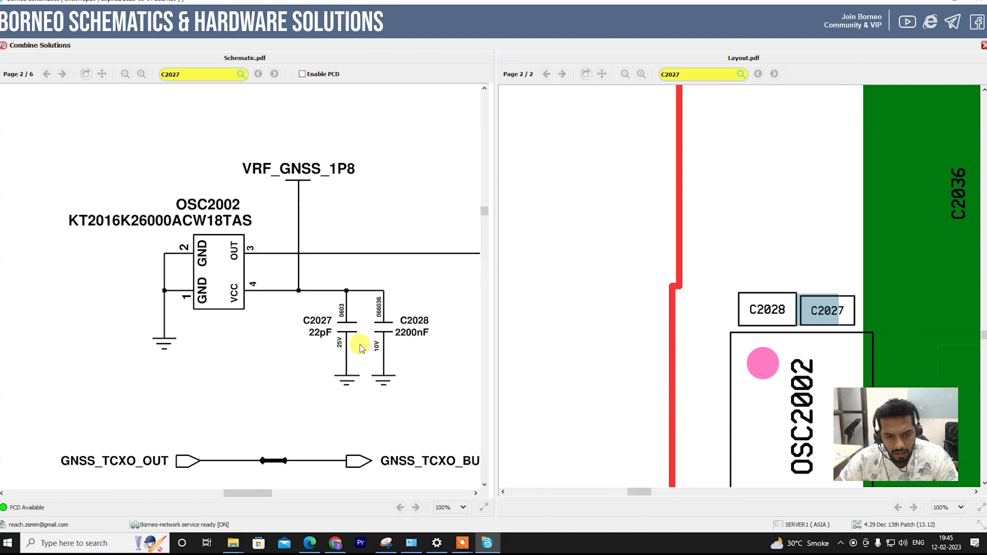
- Examine the OSC2002 output, its VRF_GNSS_1P8 supply capacitors, and the GNSS_TCXO_OUT to GNSS_TCXO_BUFFER_OUT line on the schematic
{"action": "scroll", "coordinate": [360, 345], "scroll_direction": "up", "scroll_amount": 2}
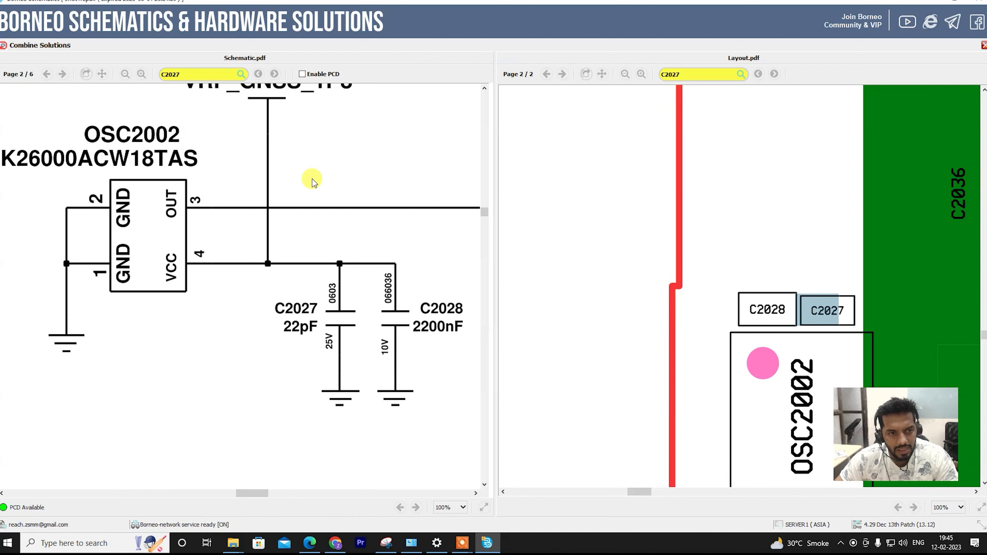
{"action": "scroll", "coordinate": [366, 227], "scroll_direction": "down", "scroll_amount": 2}
{"action": "scroll", "coordinate": [377, 263], "scroll_direction": "down", "scroll_amount": 1}
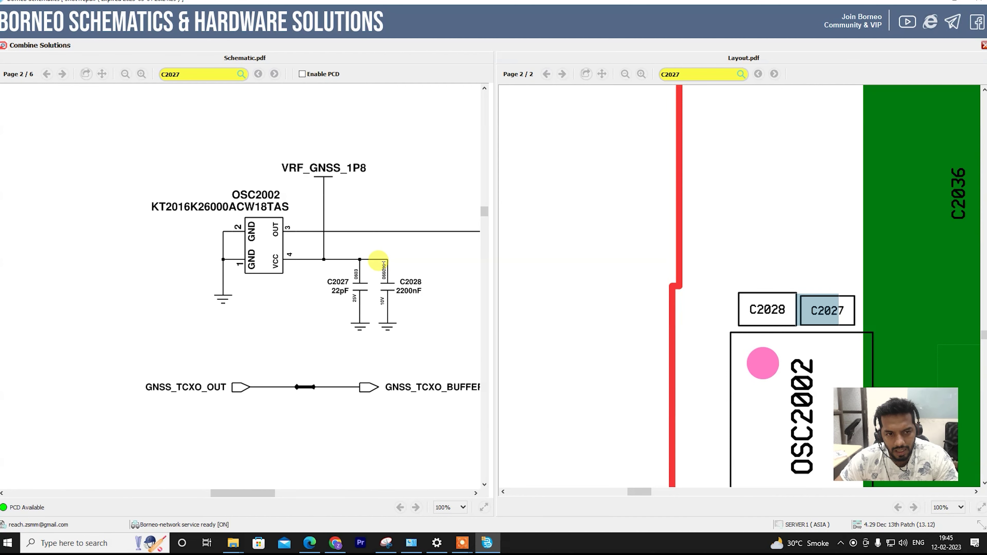
{"action": "scroll", "coordinate": [389, 194], "scroll_direction": "down", "scroll_amount": 1}
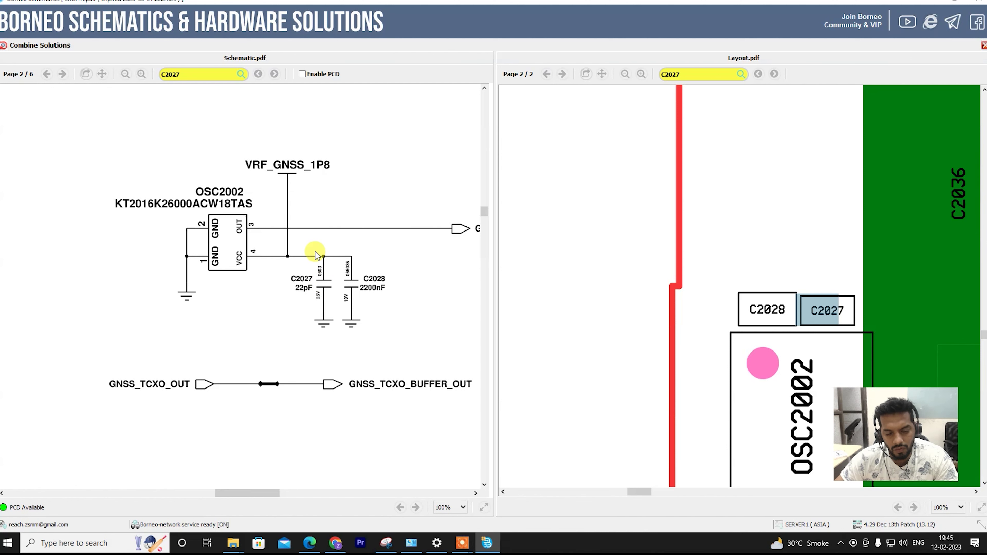
{"action": "scroll", "coordinate": [316, 255], "scroll_direction": "down", "scroll_amount": 2}
{"action": "scroll", "coordinate": [316, 253], "scroll_direction": "up", "scroll_amount": 2}
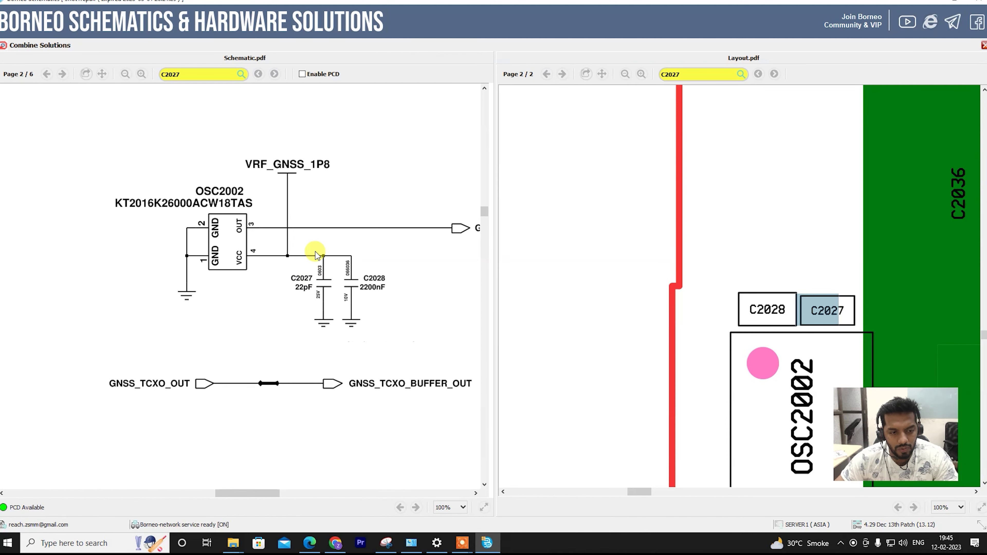
{"action": "scroll", "coordinate": [368, 267], "scroll_direction": "down", "scroll_amount": 2}
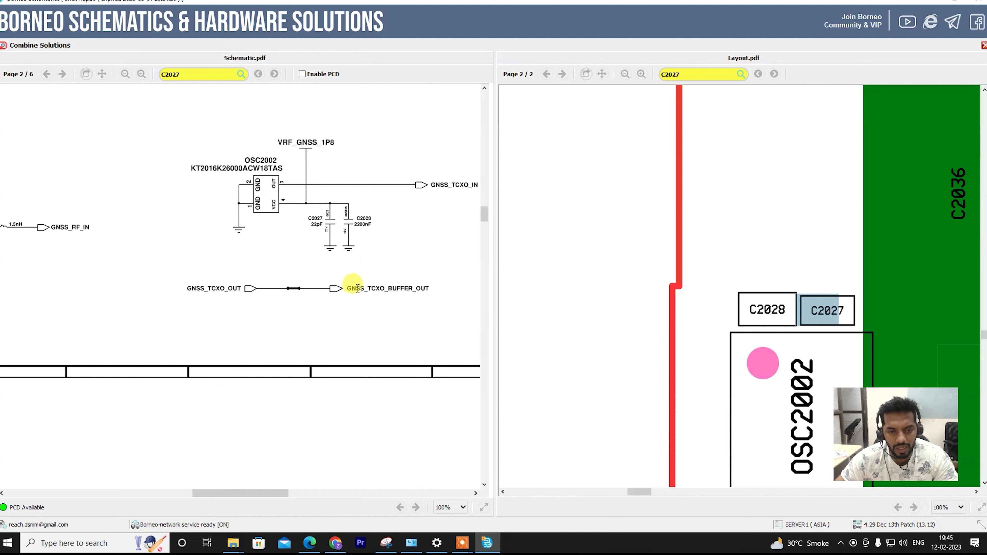
{"action": "scroll", "coordinate": [362, 288], "scroll_direction": "up", "scroll_amount": 2}
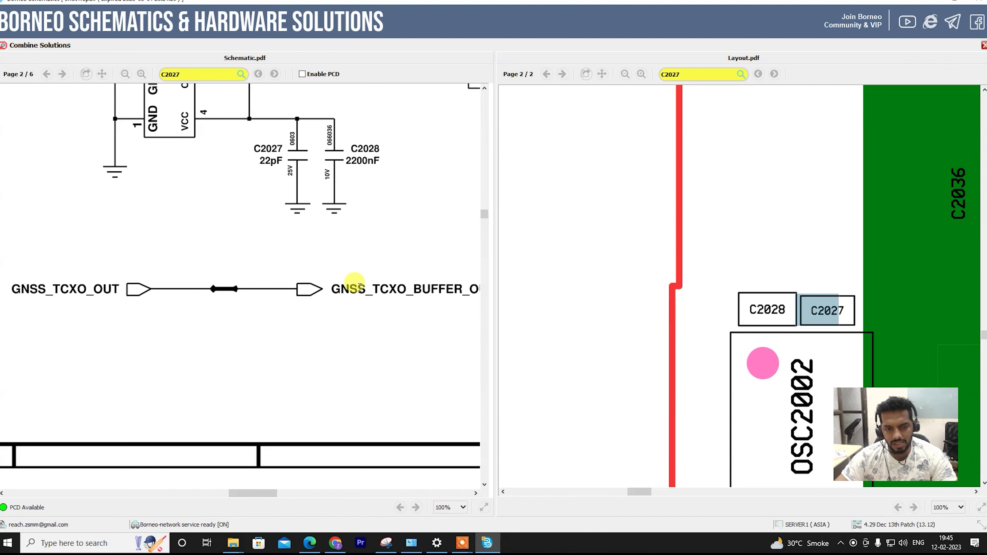
- Examine the decoupling capacitor groups of supply rails such as VDD_PLL_AP_0P9 and AVDD_PLL_CP_0P8 on schematic page 3
{"action": "scroll", "coordinate": [385, 294], "scroll_direction": "down", "scroll_amount": 1}
{"action": "left_click_drag", "start_coordinate": [168, 226], "coordinate": [296, 224]}
{"action": "scroll", "coordinate": [292, 229], "scroll_direction": "down", "scroll_amount": 3}
{"action": "left_click_drag", "start_coordinate": [172, 242], "coordinate": [294, 167]}
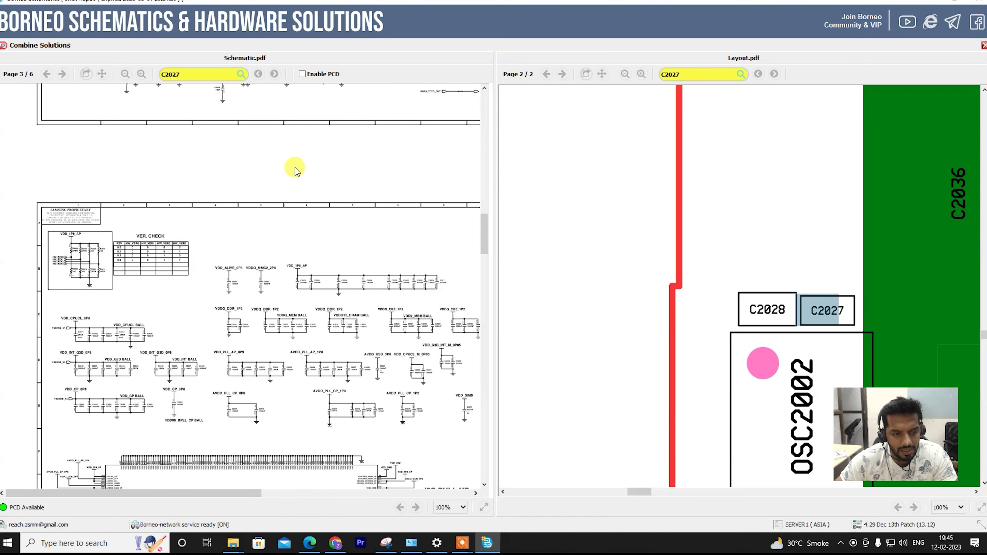
{"action": "left_click_drag", "start_coordinate": [304, 377], "coordinate": [328, 235]}
{"action": "scroll", "coordinate": [328, 236], "scroll_direction": "up", "scroll_amount": 3}
{"action": "left_click_drag", "start_coordinate": [241, 256], "coordinate": [342, 261]}
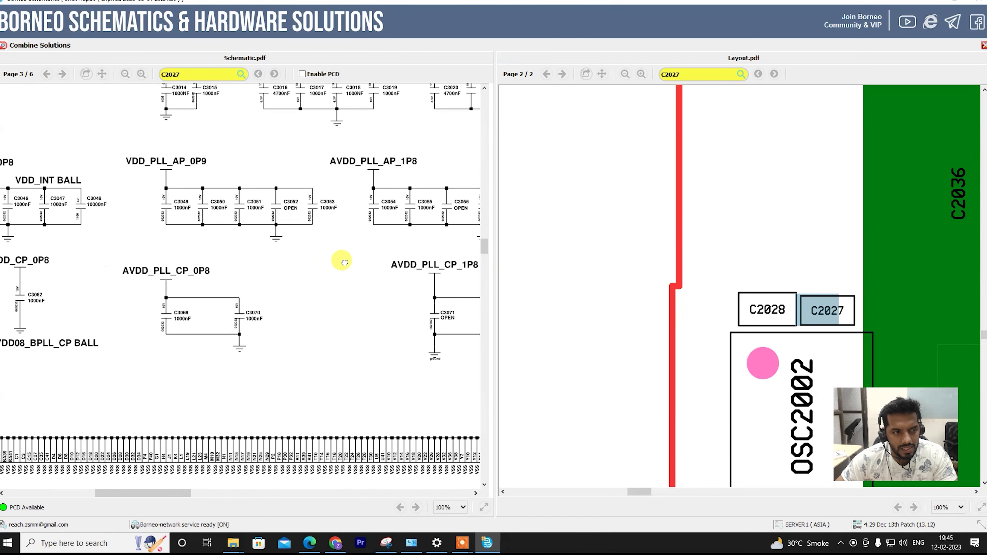
{"action": "scroll", "coordinate": [291, 276], "scroll_direction": "up", "scroll_amount": 2}
{"action": "scroll", "coordinate": [293, 276], "scroll_direction": "down", "scroll_amount": 2}
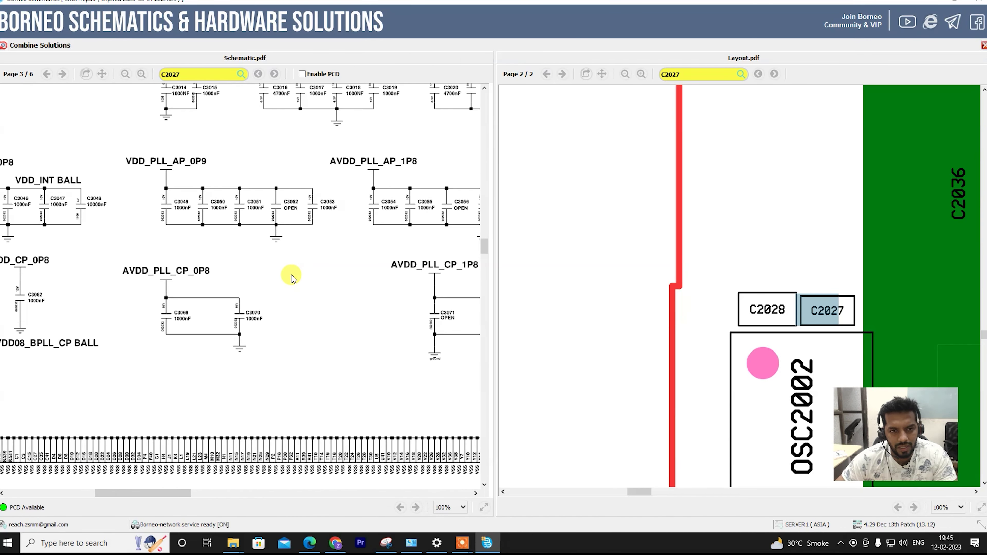
{"action": "scroll", "coordinate": [292, 276], "scroll_direction": "down", "scroll_amount": 1}
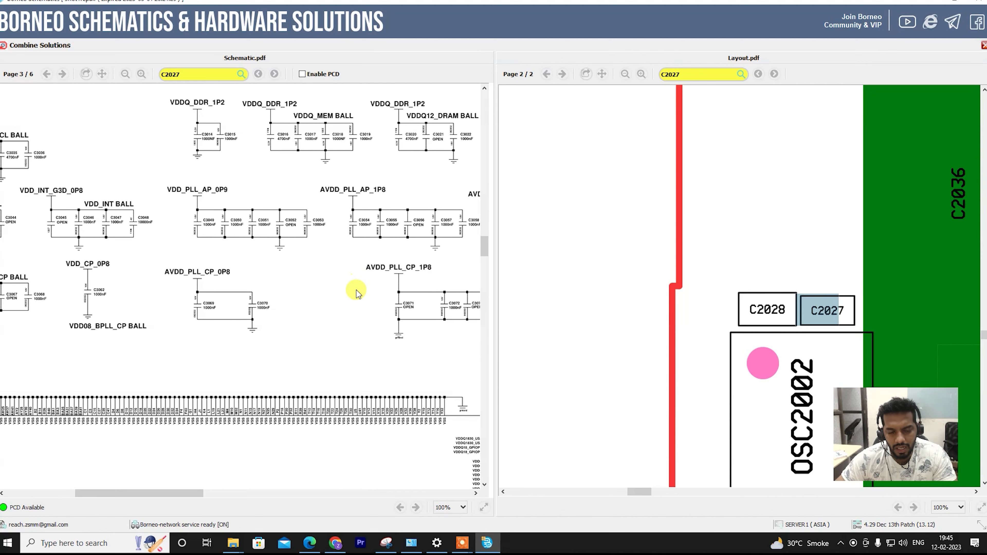
- Find processor UCP301-2 on schematic page 3 and look over its overall pin layout
{"action": "left_click_drag", "start_coordinate": [350, 313], "coordinate": [371, 168]}
{"action": "scroll", "coordinate": [377, 257], "scroll_direction": "down", "scroll_amount": 3}
{"action": "left_click_drag", "start_coordinate": [321, 391], "coordinate": [310, 284]}
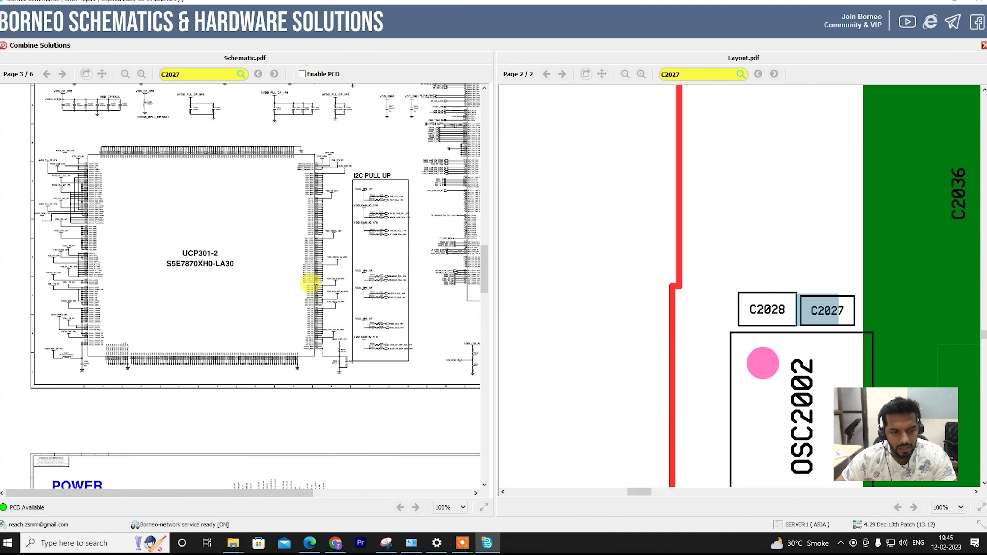
{"action": "scroll", "coordinate": [258, 314], "scroll_direction": "up", "scroll_amount": 2}
{"action": "left_click_drag", "start_coordinate": [219, 297], "coordinate": [278, 301]}
{"action": "scroll", "coordinate": [291, 304], "scroll_direction": "up", "scroll_amount": 2}
{"action": "left_click_drag", "start_coordinate": [199, 289], "coordinate": [299, 386]}
{"action": "scroll", "coordinate": [296, 383], "scroll_direction": "down", "scroll_amount": 4}
{"action": "scroll", "coordinate": [292, 379], "scroll_direction": "up", "scroll_amount": 2}
- Examine the VDD_CPUCL, VDD_CPUCL_M, VDD_G3D and VDD_INT pin groups of UCP301-2 and the supply rails feeding them
{"action": "scroll", "coordinate": [307, 327], "scroll_direction": "up", "scroll_amount": 5}
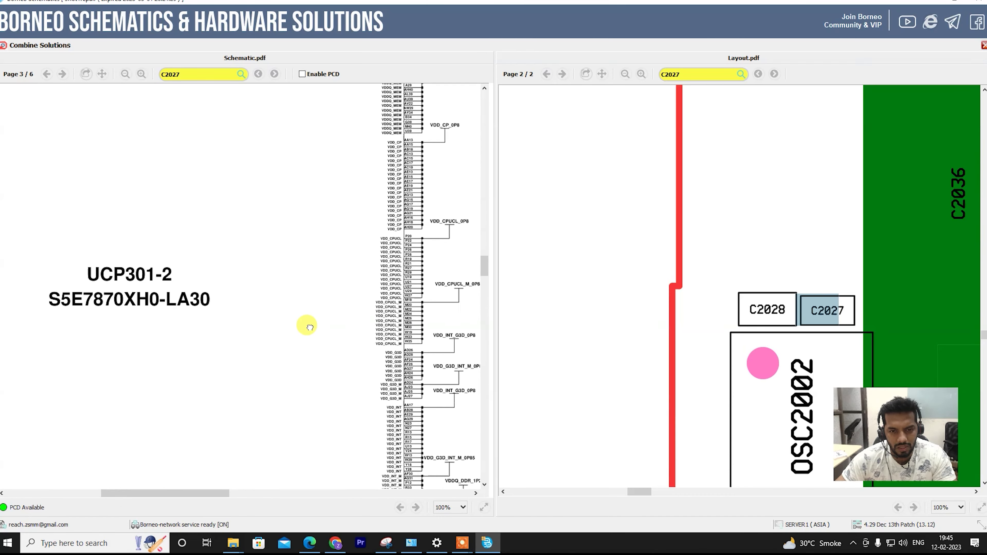
{"action": "scroll", "coordinate": [338, 335], "scroll_direction": "up", "scroll_amount": 3}
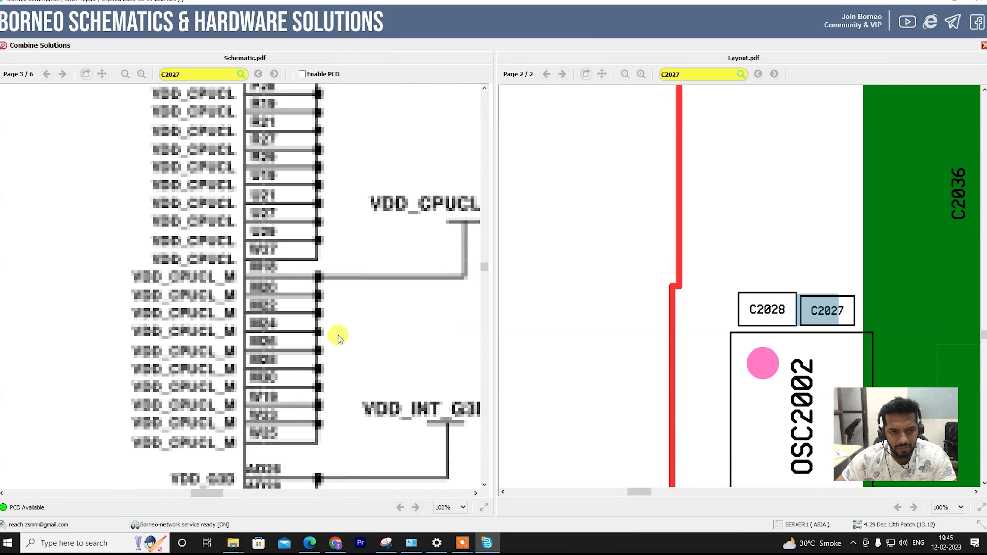
{"action": "scroll", "coordinate": [338, 335], "scroll_direction": "up", "scroll_amount": 2}
{"action": "scroll", "coordinate": [338, 335], "scroll_direction": "down", "scroll_amount": 2}
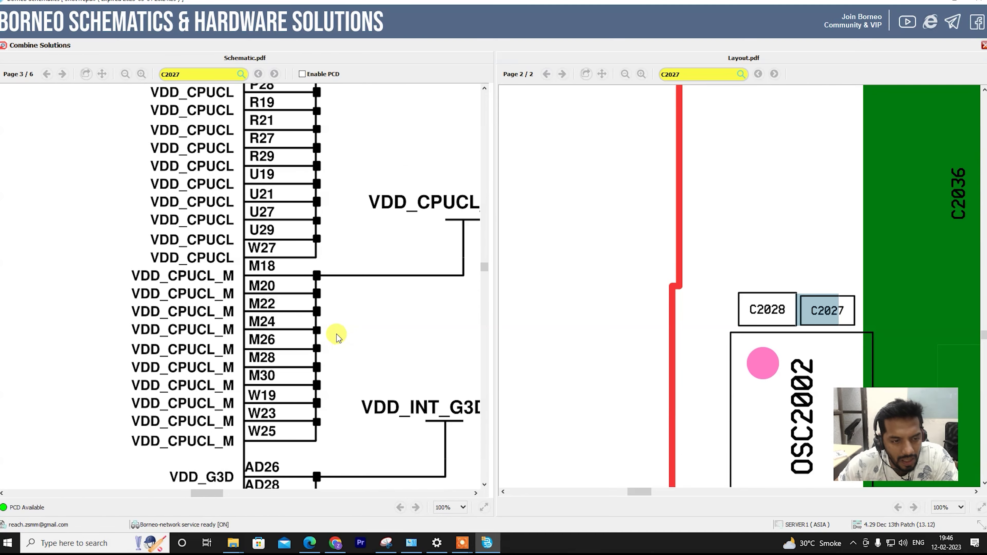
{"action": "scroll", "coordinate": [337, 334], "scroll_direction": "down", "scroll_amount": 2}
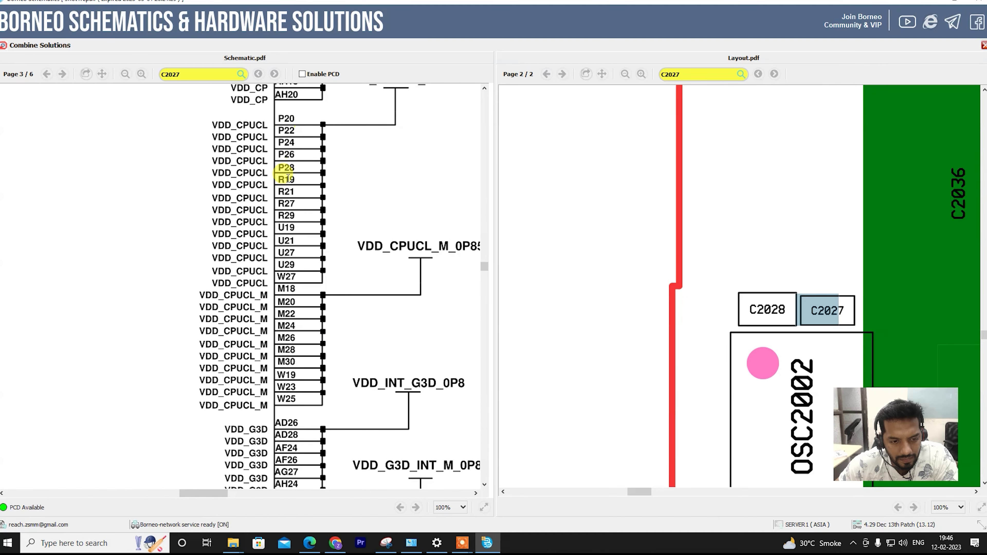
{"action": "scroll", "coordinate": [305, 343], "scroll_direction": "down", "scroll_amount": 4}
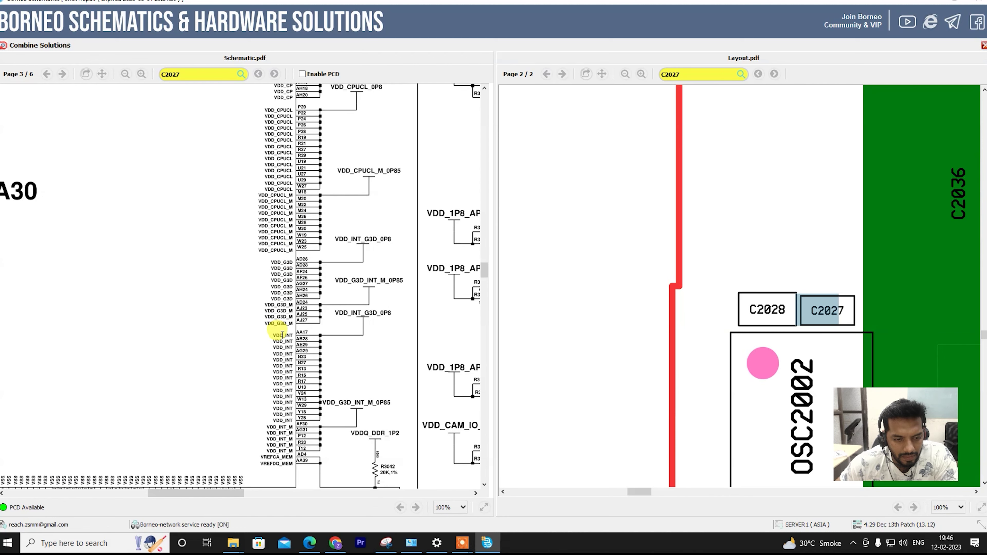
{"action": "left_click_drag", "start_coordinate": [282, 335], "coordinate": [277, 217]}
{"action": "scroll", "coordinate": [305, 263], "scroll_direction": "up", "scroll_amount": 3}
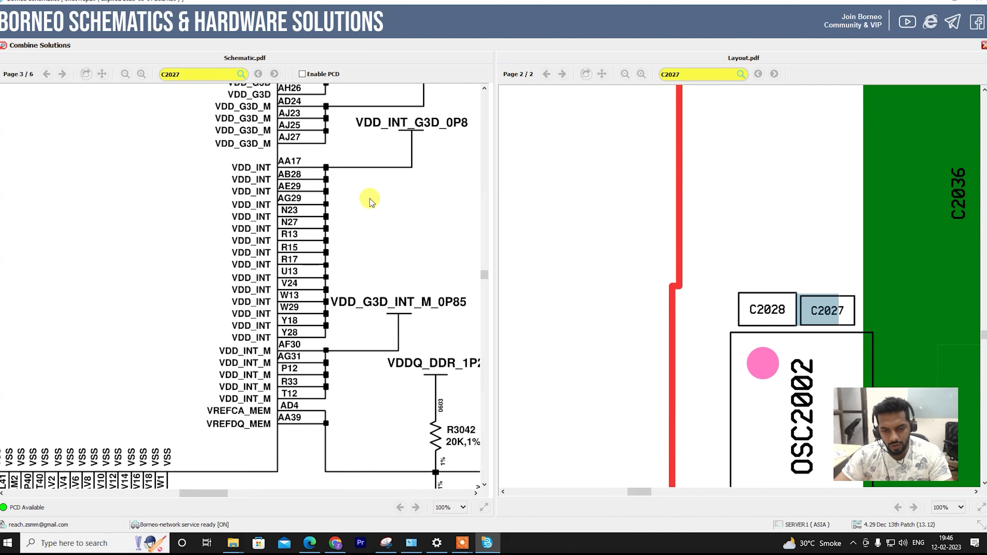
- Find the PMIC in the POWER section on schematic page 4 and examine the BKCOIN line with capacitor C4026
{"action": "scroll", "coordinate": [369, 218], "scroll_direction": "down", "scroll_amount": 4}
{"action": "left_click_drag", "start_coordinate": [368, 218], "coordinate": [304, 170]}
{"action": "scroll", "coordinate": [395, 225], "scroll_direction": "down", "scroll_amount": 5}
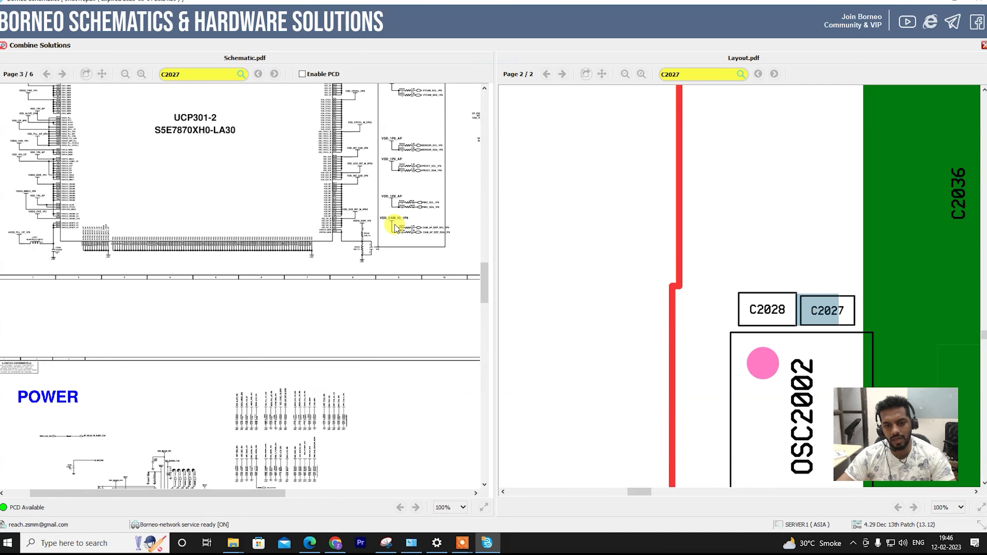
{"action": "left_click_drag", "start_coordinate": [308, 323], "coordinate": [375, 114]}
{"action": "scroll", "coordinate": [287, 216], "scroll_direction": "up", "scroll_amount": 3}
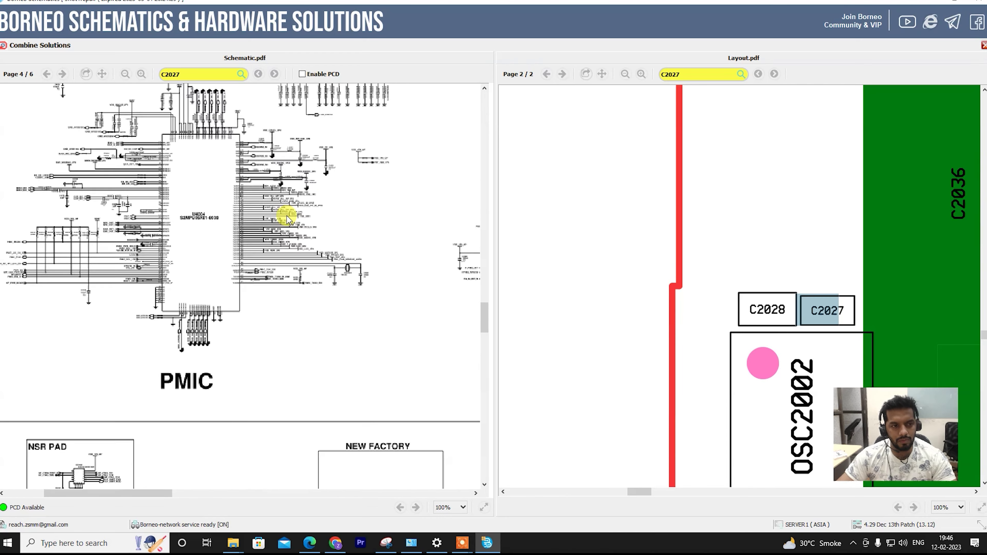
{"action": "left_click_drag", "start_coordinate": [163, 150], "coordinate": [332, 283]}
{"action": "scroll", "coordinate": [124, 235], "scroll_direction": "up", "scroll_amount": 2}
{"action": "left_click_drag", "start_coordinate": [120, 168], "coordinate": [177, 298]}
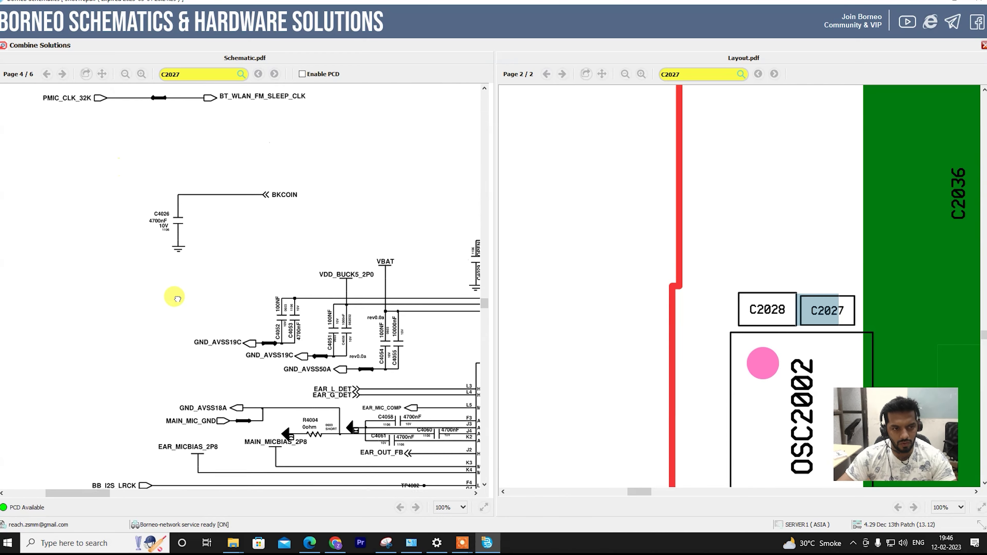
{"action": "scroll", "coordinate": [221, 294], "scroll_direction": "up", "scroll_amount": 1}
{"action": "scroll", "coordinate": [222, 294], "scroll_direction": "up", "scroll_amount": 1}
{"action": "left_click_drag", "start_coordinate": [221, 223], "coordinate": [251, 329]}
{"action": "scroll", "coordinate": [320, 307], "scroll_direction": "up", "scroll_amount": 1}
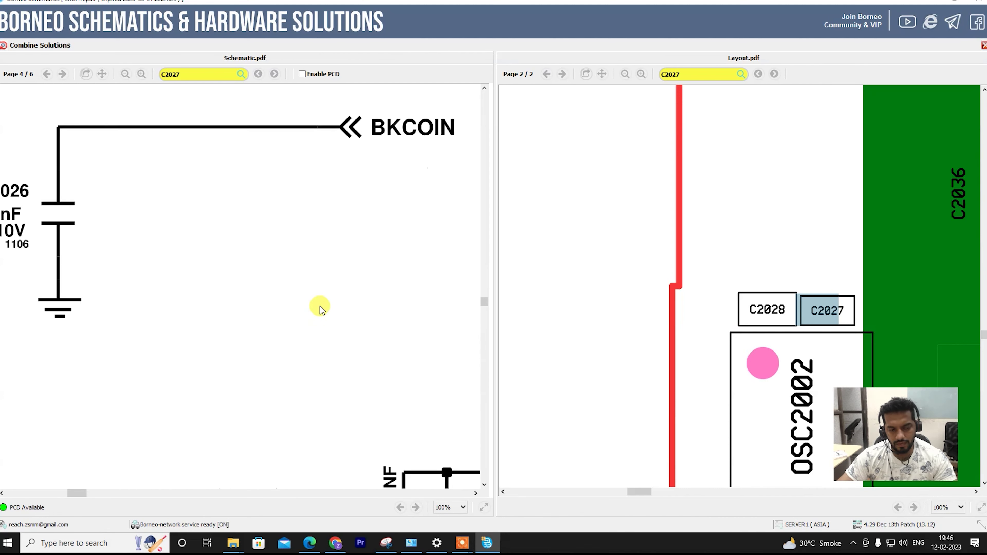
- Examine the AUVREF and MICBIAS audio pins of PMIC U4004 with their capacitors, including C4060, on the schematic
{"action": "scroll", "coordinate": [320, 307], "scroll_direction": "down", "scroll_amount": 3}
{"action": "left_click_drag", "start_coordinate": [472, 408], "coordinate": [352, 298]}
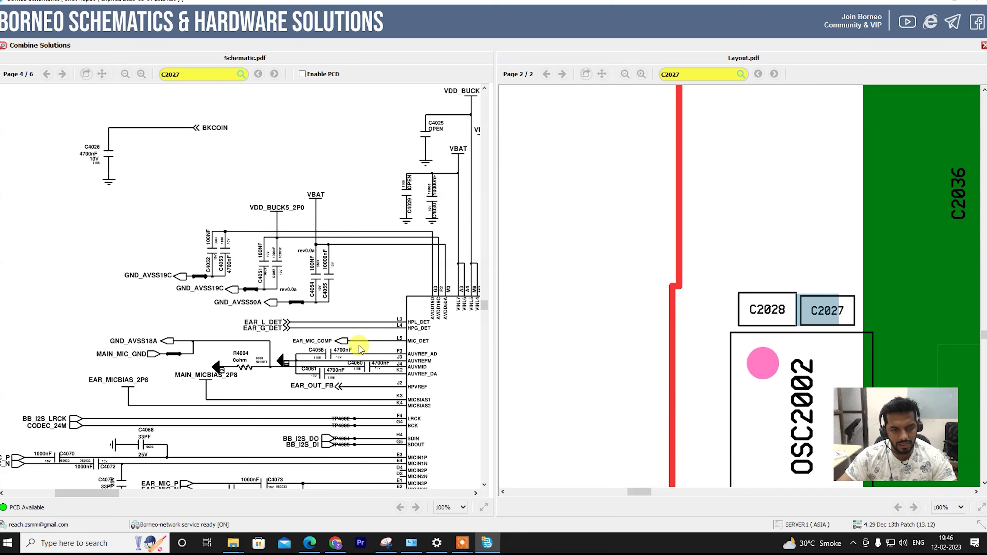
{"action": "scroll", "coordinate": [359, 346], "scroll_direction": "up", "scroll_amount": 2}
{"action": "scroll", "coordinate": [364, 357], "scroll_direction": "up", "scroll_amount": 2}
{"action": "left_click_drag", "start_coordinate": [404, 356], "coordinate": [174, 223]}
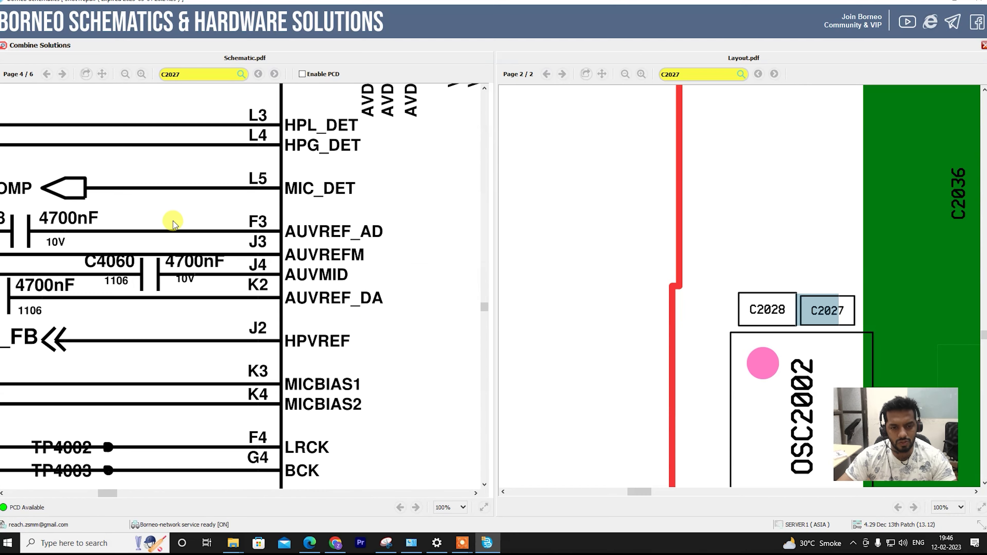
{"action": "scroll", "coordinate": [251, 267], "scroll_direction": "down", "scroll_amount": 3}
{"action": "scroll", "coordinate": [277, 275], "scroll_direction": "down", "scroll_amount": 2}
{"action": "left_click_drag", "start_coordinate": [272, 291], "coordinate": [326, 226]}
{"action": "scroll", "coordinate": [295, 321], "scroll_direction": "down", "scroll_amount": 4}
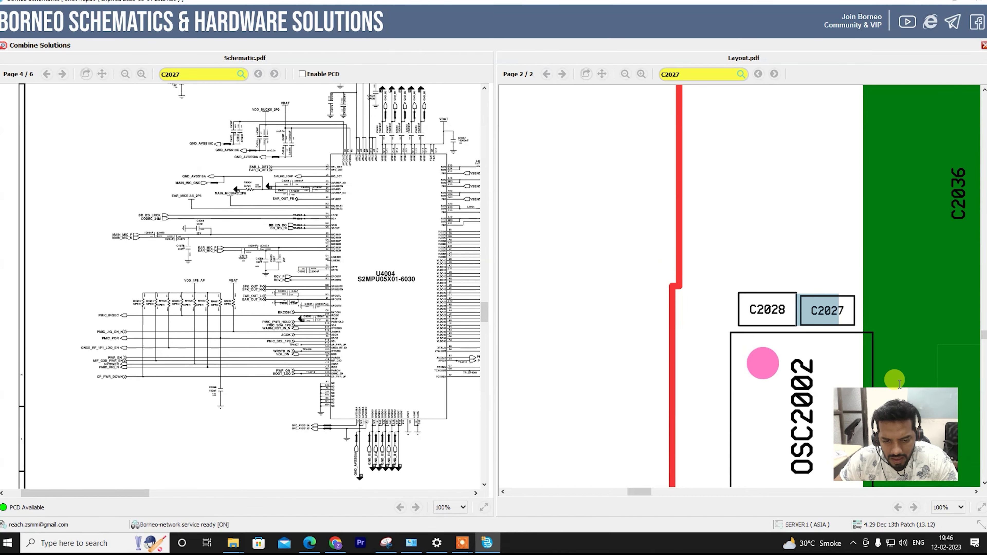
- Show a wider area of the board layout and find the BATTERY CON circuit on schematic page 4
{"action": "scroll", "coordinate": [529, 287], "scroll_direction": "down", "scroll_amount": 5}
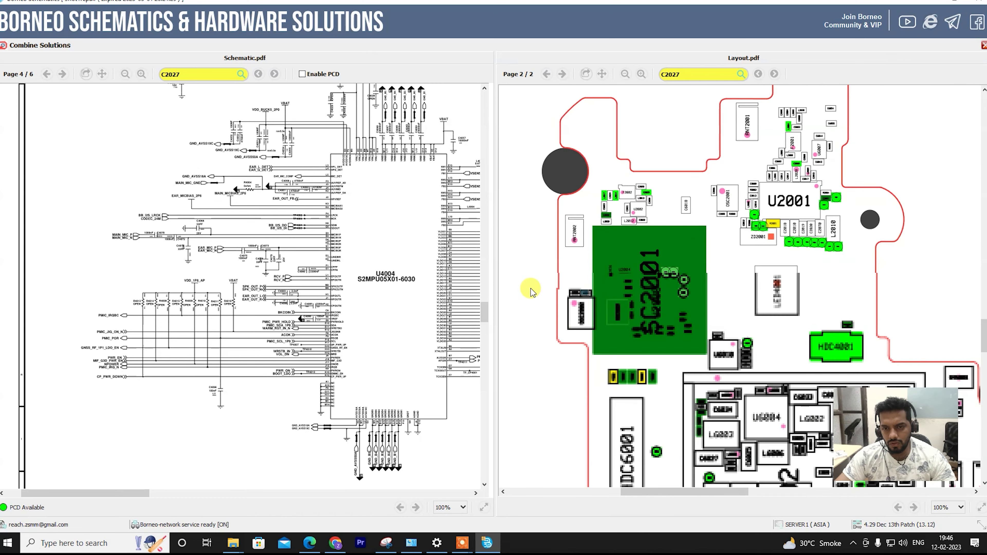
{"action": "left_click_drag", "start_coordinate": [398, 223], "coordinate": [411, 425]}
{"action": "scroll", "coordinate": [366, 255], "scroll_direction": "down", "scroll_amount": 6}
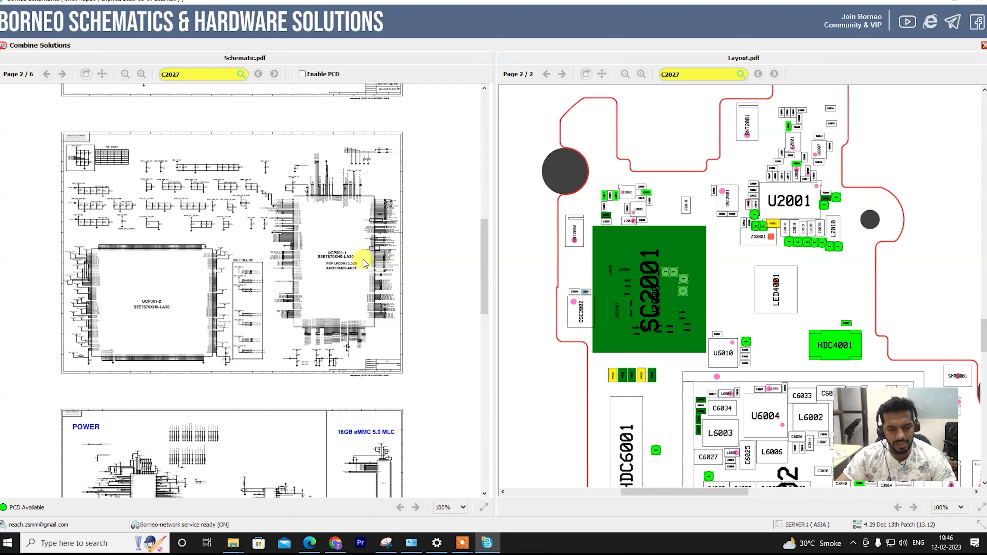
{"action": "left_click_drag", "start_coordinate": [350, 307], "coordinate": [367, 213]}
{"action": "scroll", "coordinate": [287, 342], "scroll_direction": "down", "scroll_amount": 1}
{"action": "scroll", "coordinate": [326, 260], "scroll_direction": "down", "scroll_amount": 4}
{"action": "scroll", "coordinate": [283, 346], "scroll_direction": "down", "scroll_amount": 2}
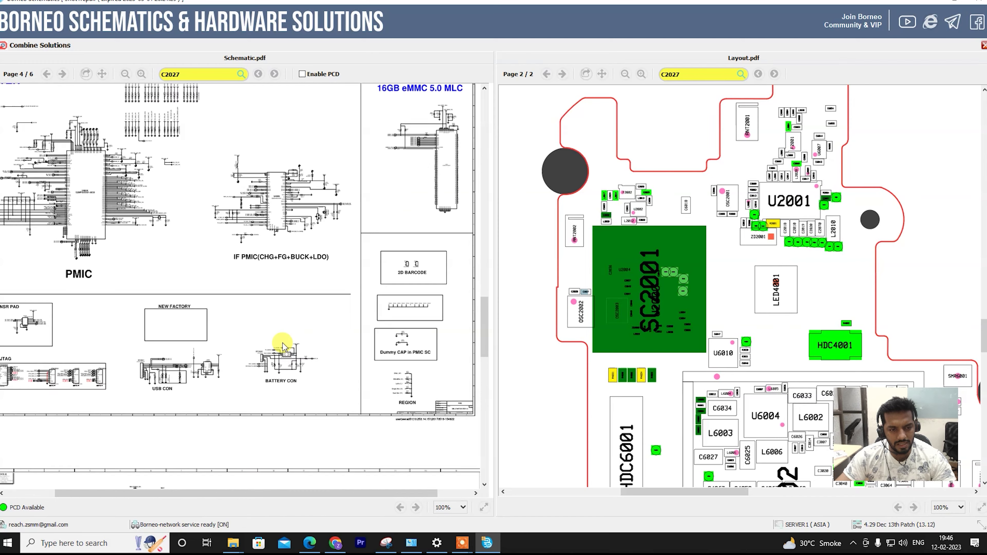
{"action": "scroll", "coordinate": [299, 350], "scroll_direction": "up", "scroll_amount": 5}
{"action": "scroll", "coordinate": [300, 350], "scroll_direction": "up", "scroll_amount": 3}
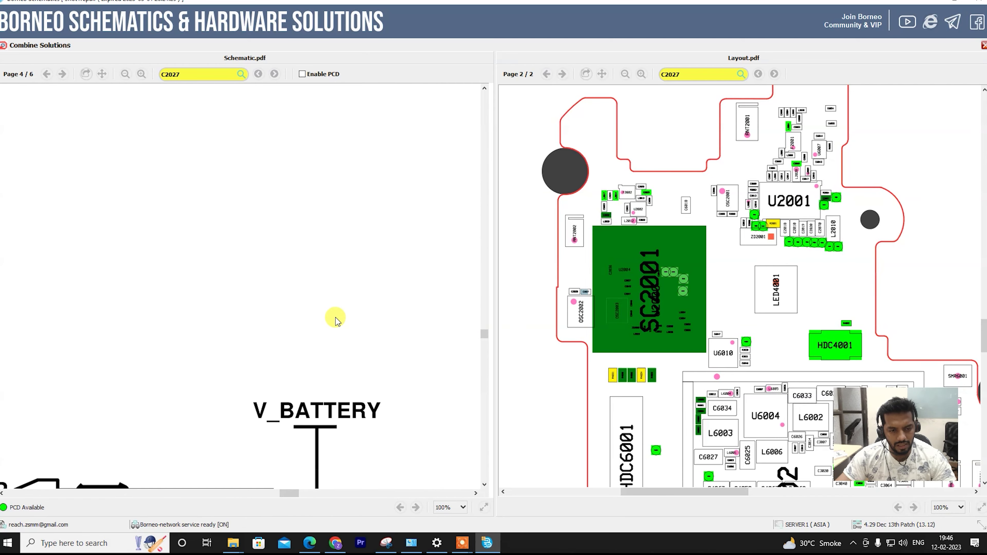
{"action": "scroll", "coordinate": [335, 320], "scroll_direction": "down", "scroll_amount": 1}
{"action": "scroll", "coordinate": [335, 319], "scroll_direction": "down", "scroll_amount": 4}
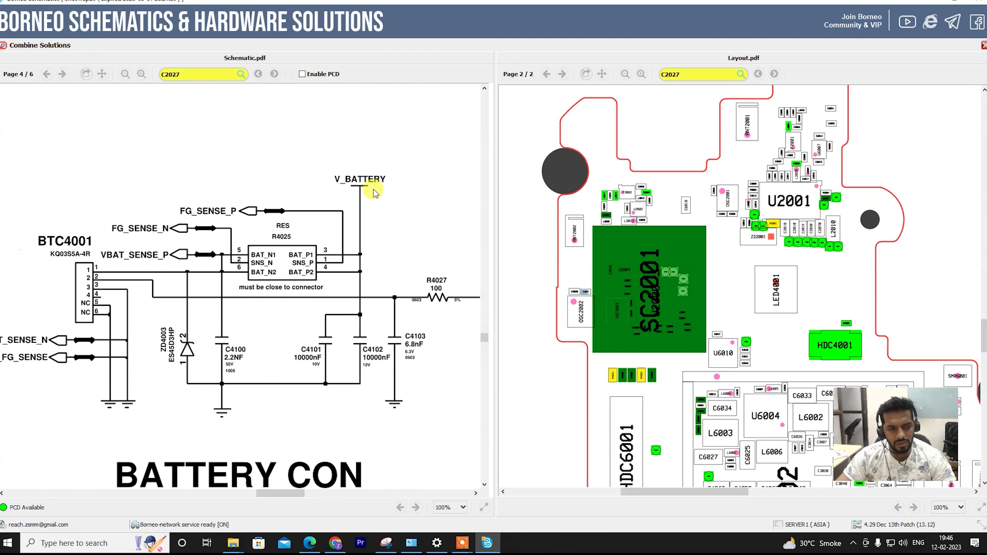
- Examine the battery connector BTC4001 circuit, from its sense lines through R4025 to V_BATTERY
{"action": "left_click_drag", "start_coordinate": [351, 330], "coordinate": [374, 264]}
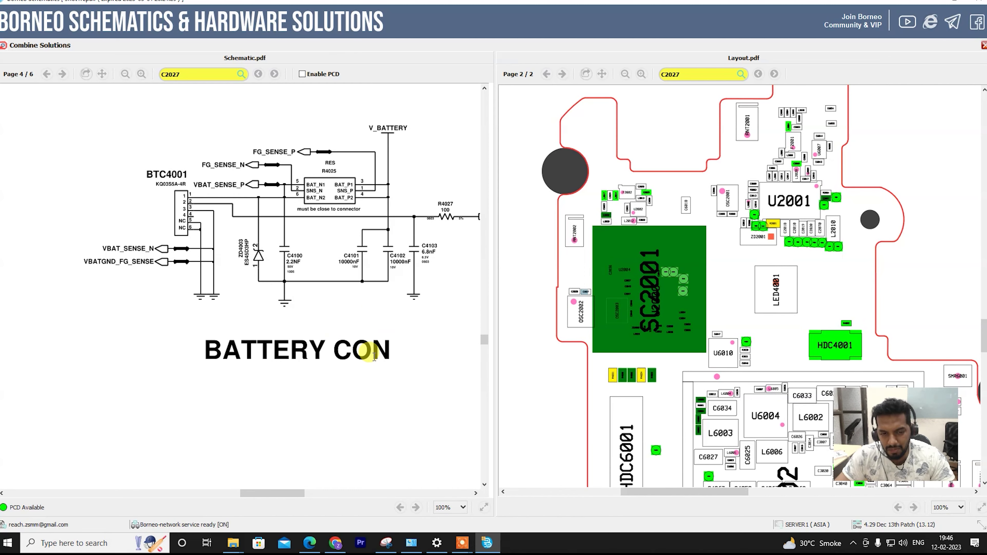
{"action": "left_click_drag", "start_coordinate": [395, 353], "coordinate": [374, 356]}
{"action": "scroll", "coordinate": [361, 348], "scroll_direction": "up", "scroll_amount": 2}
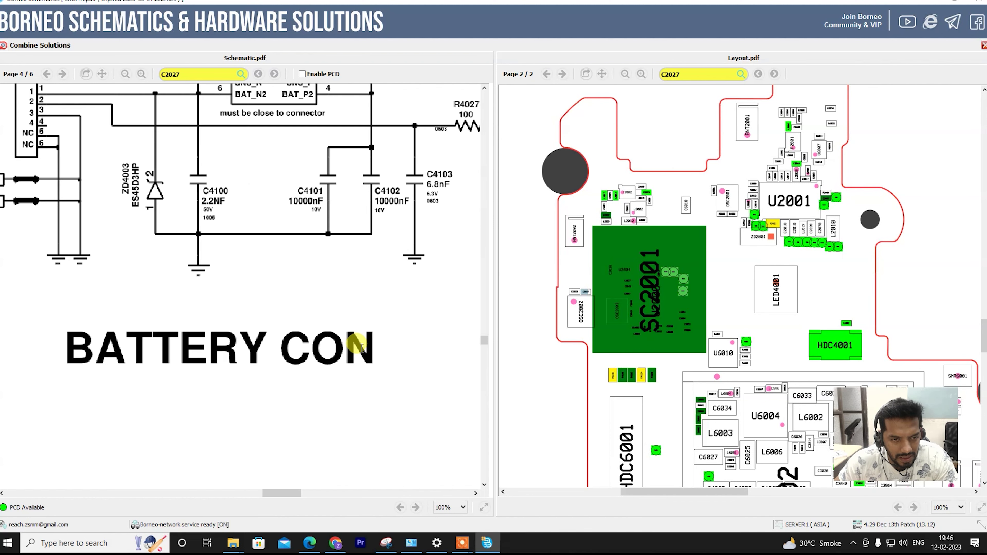
{"action": "left_click_drag", "start_coordinate": [289, 247], "coordinate": [338, 396]}
{"action": "left_click_drag", "start_coordinate": [300, 226], "coordinate": [295, 240]}
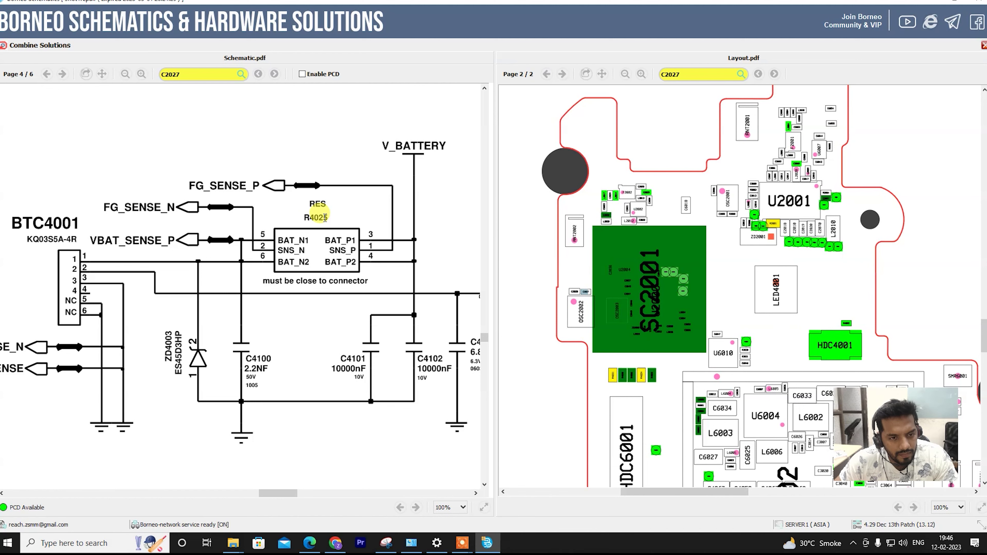
- Locate resistor R4025 near battery connector BTC4001 on the board layout and check its BAT and SNS pins on the schematic
{"action": "left_click", "coordinate": [307, 218]}
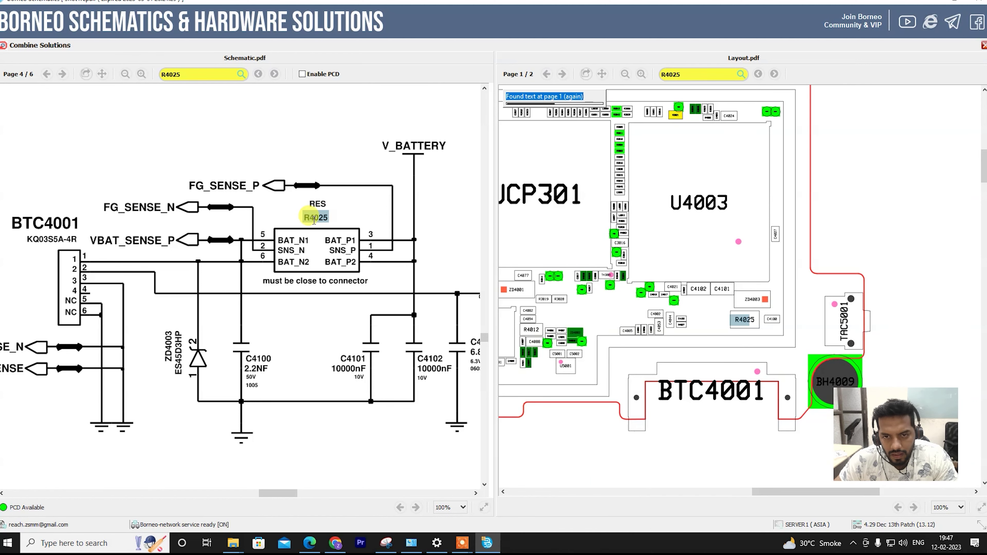
{"action": "scroll", "coordinate": [599, 268], "scroll_direction": "down", "scroll_amount": 3}
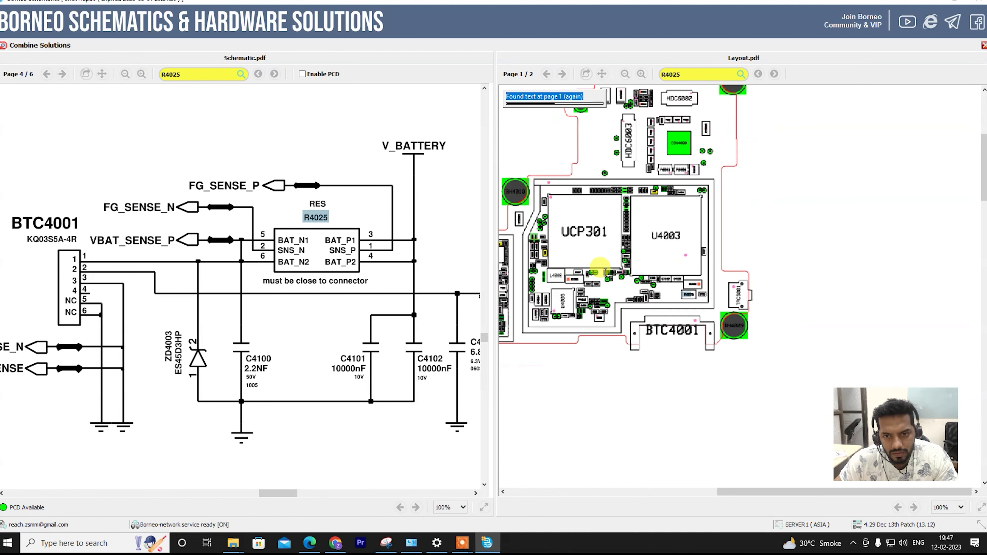
{"action": "scroll", "coordinate": [624, 285], "scroll_direction": "up", "scroll_amount": 3}
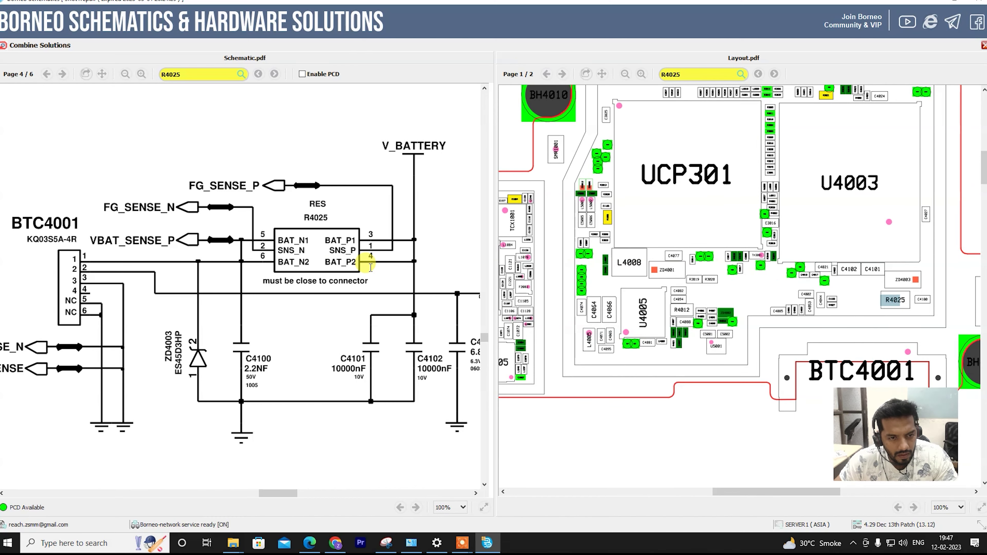
{"action": "scroll", "coordinate": [370, 267], "scroll_direction": "up", "scroll_amount": 2}
{"action": "scroll", "coordinate": [371, 268], "scroll_direction": "down", "scroll_amount": 2}
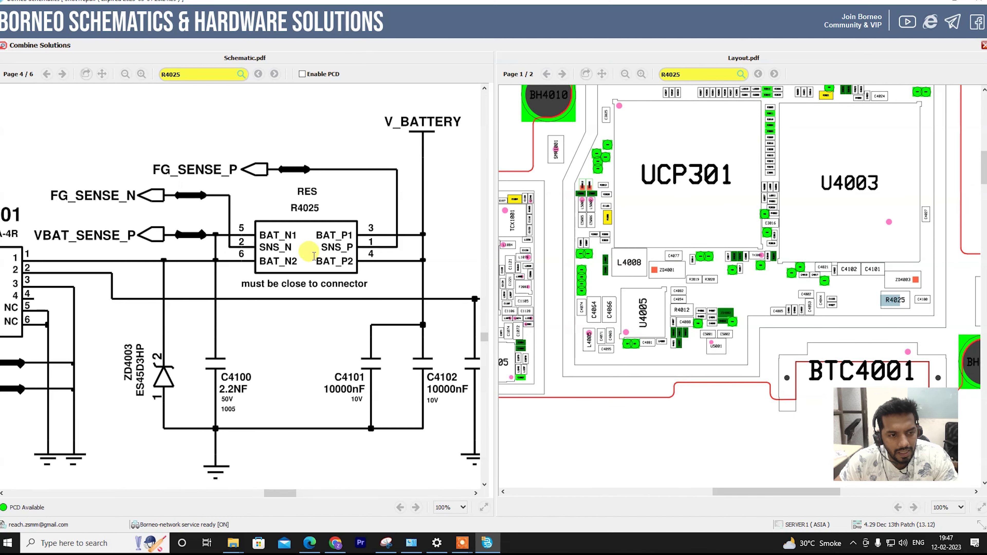
- Locate V_BATTERY capacitor C4102 from the battery connector circuit on the board layout and examine the parts around it
{"action": "scroll", "coordinate": [309, 269], "scroll_direction": "down", "scroll_amount": 3}
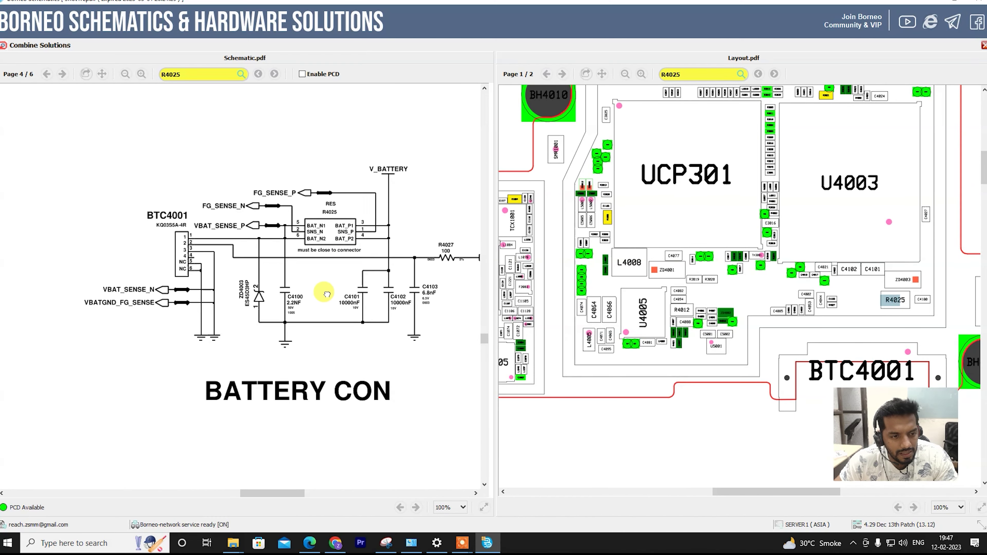
{"action": "scroll", "coordinate": [309, 304], "scroll_direction": "up", "scroll_amount": 1}
{"action": "left_click_drag", "start_coordinate": [215, 290], "coordinate": [257, 261]}
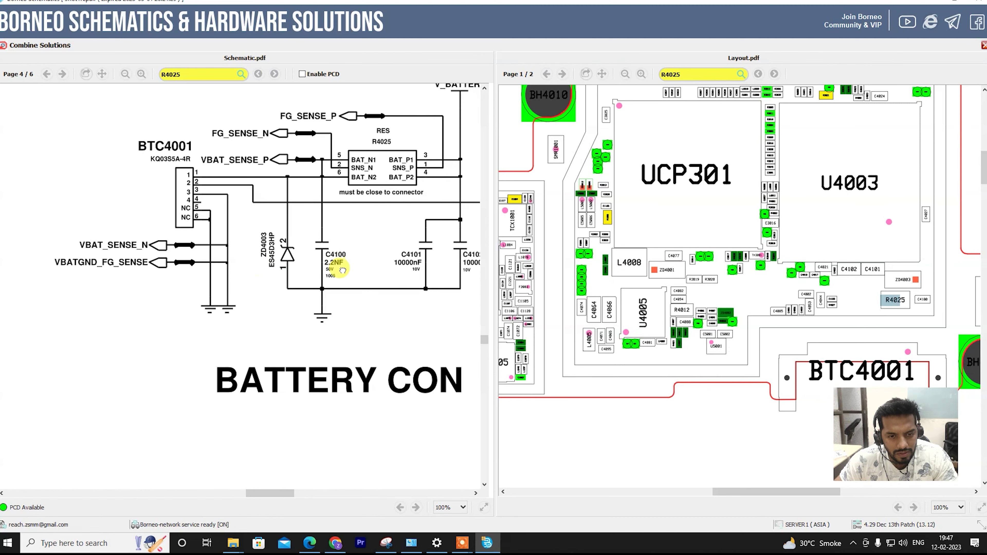
{"action": "left_click_drag", "start_coordinate": [340, 268], "coordinate": [232, 239]}
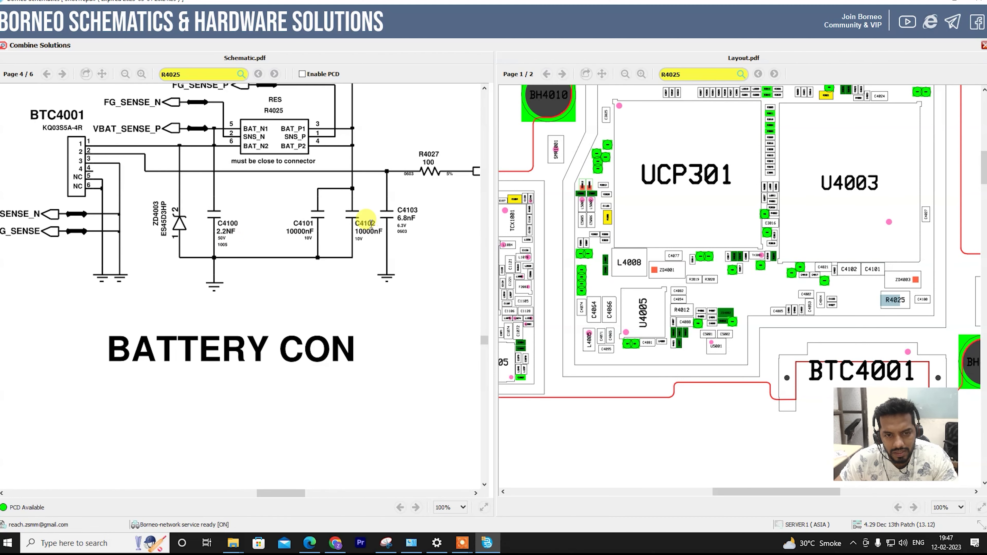
{"action": "left_click", "coordinate": [371, 223]}
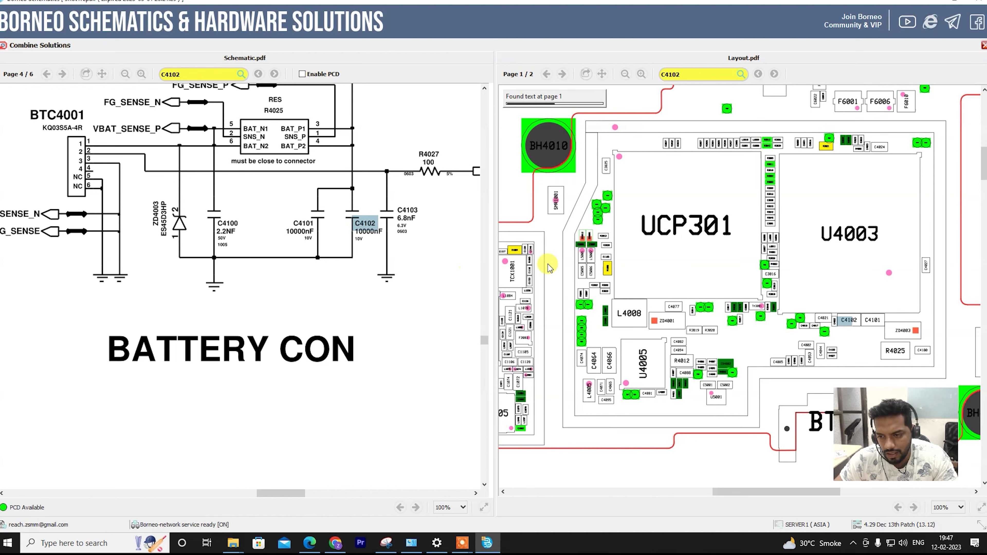
{"action": "scroll", "coordinate": [866, 327], "scroll_direction": "up", "scroll_amount": 3}
{"action": "left_click_drag", "start_coordinate": [867, 335], "coordinate": [752, 238]}
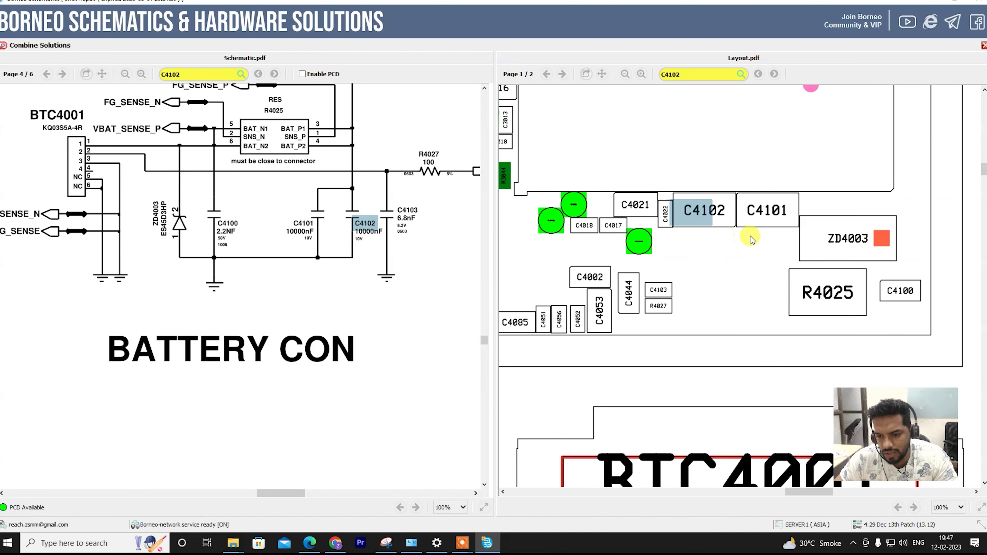
{"action": "scroll", "coordinate": [756, 248], "scroll_direction": "down", "scroll_amount": 2}
{"action": "scroll", "coordinate": [756, 252], "scroll_direction": "down", "scroll_amount": 1}
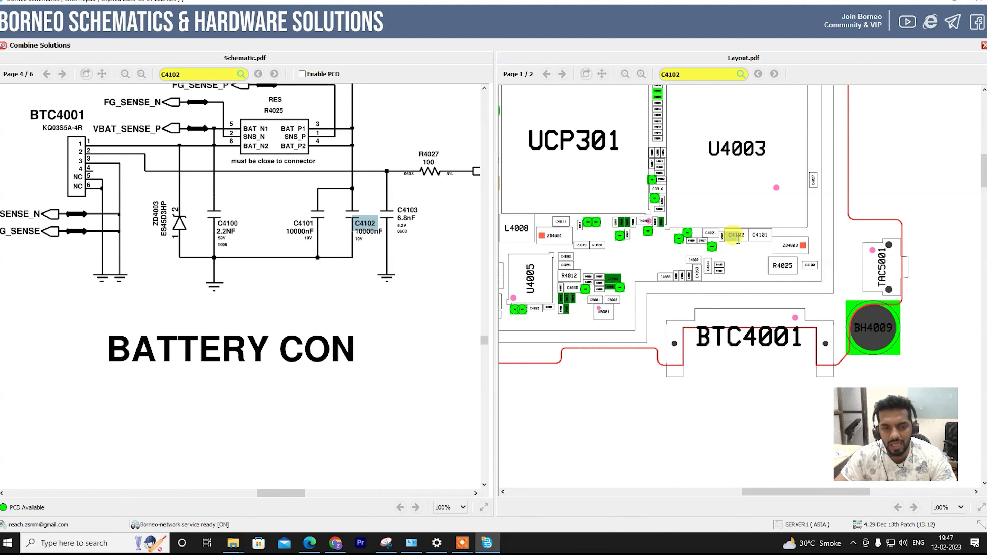
{"action": "scroll", "coordinate": [738, 239], "scroll_direction": "up", "scroll_amount": 2}
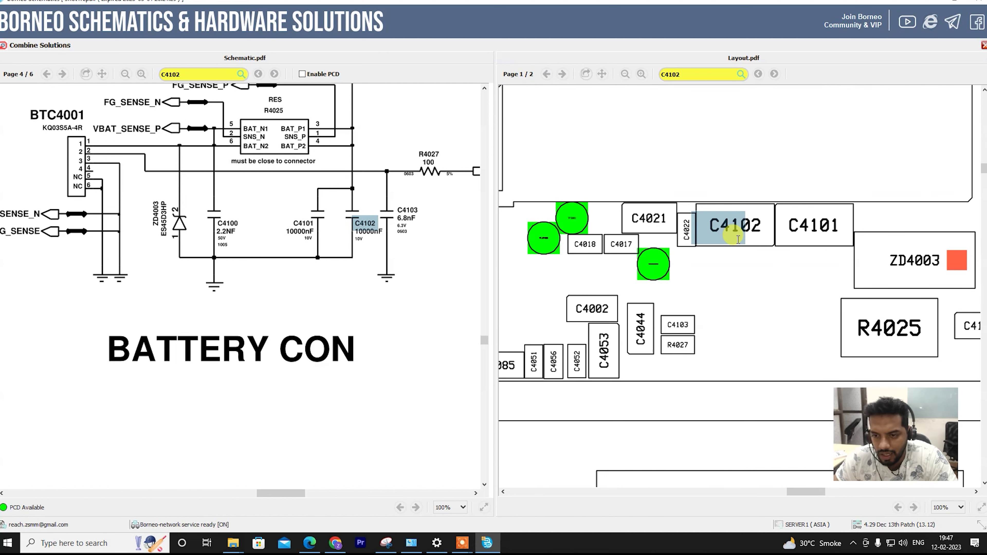
{"action": "scroll", "coordinate": [776, 252], "scroll_direction": "up", "scroll_amount": 1}
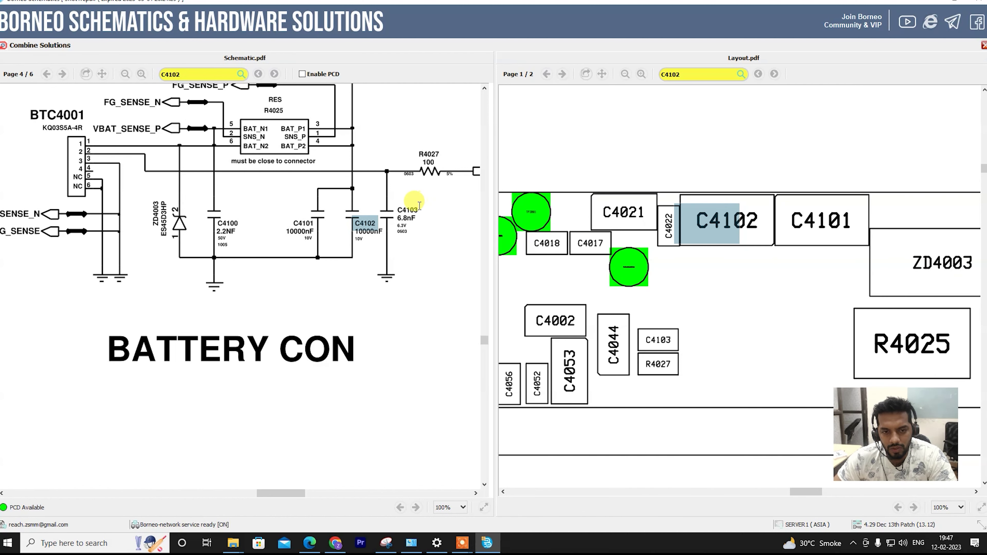
- Locate capacitor C4103 from the R4027 line on the board layout
{"action": "left_click", "coordinate": [409, 210]}
{"action": "scroll", "coordinate": [705, 254], "scroll_direction": "down", "scroll_amount": 4}
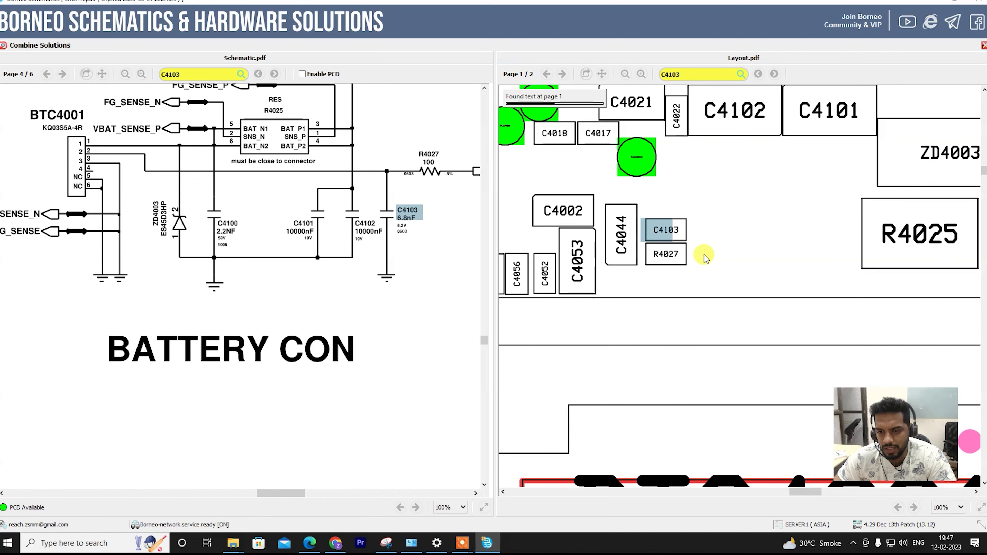
- Examine the position of capacitor C4103 relative to battery connector BTC4001 on the board layout
{"action": "left_click_drag", "start_coordinate": [711, 299], "coordinate": [706, 227]}
{"action": "scroll", "coordinate": [708, 269], "scroll_direction": "down", "scroll_amount": 4}
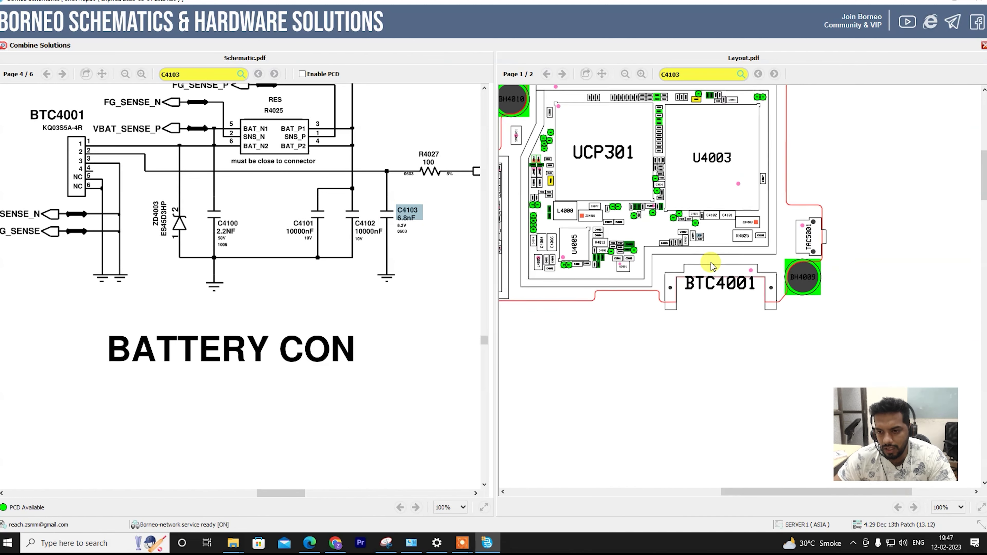
{"action": "scroll", "coordinate": [831, 316], "scroll_direction": "up", "scroll_amount": 8}
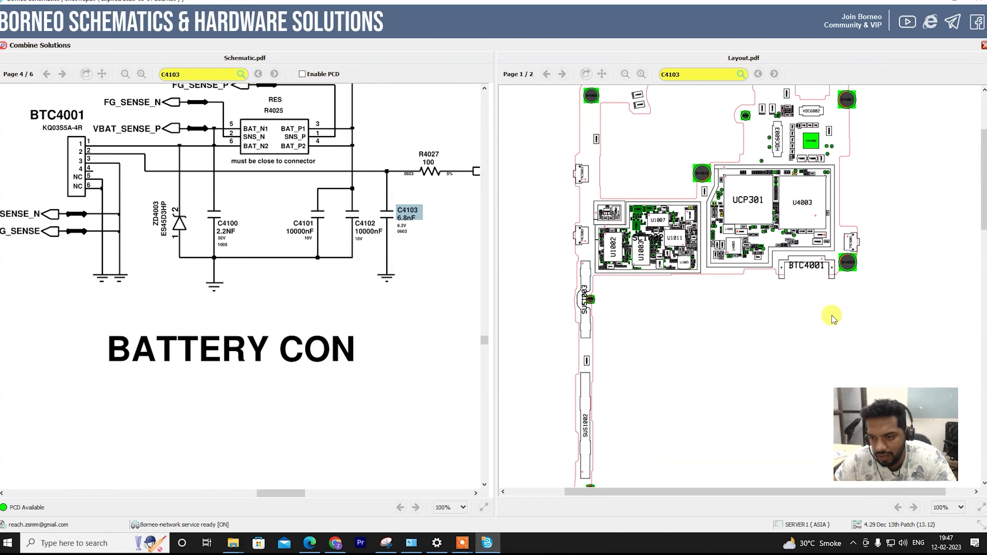
{"action": "scroll", "coordinate": [712, 170], "scroll_direction": "down", "scroll_amount": 8}
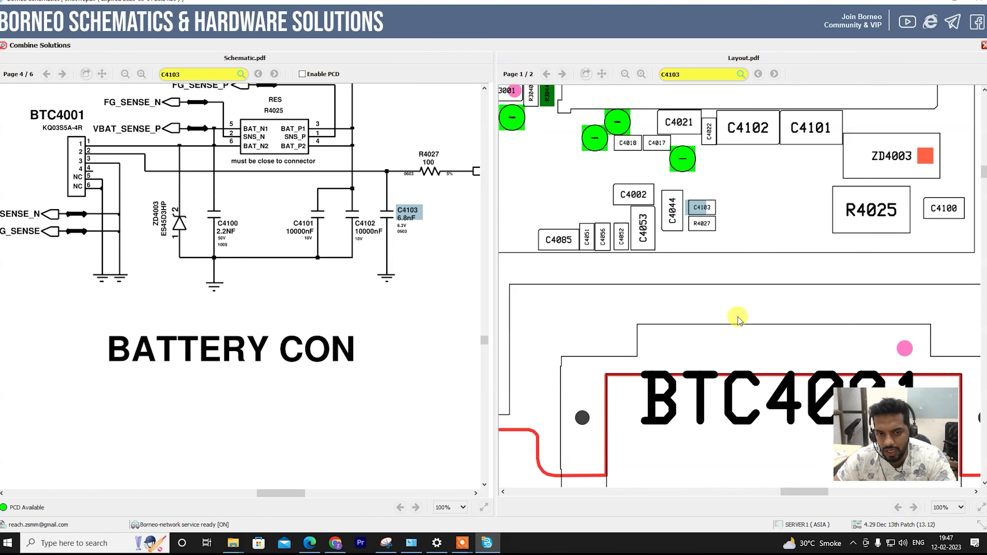
{"action": "scroll", "coordinate": [739, 319], "scroll_direction": "up", "scroll_amount": 1}
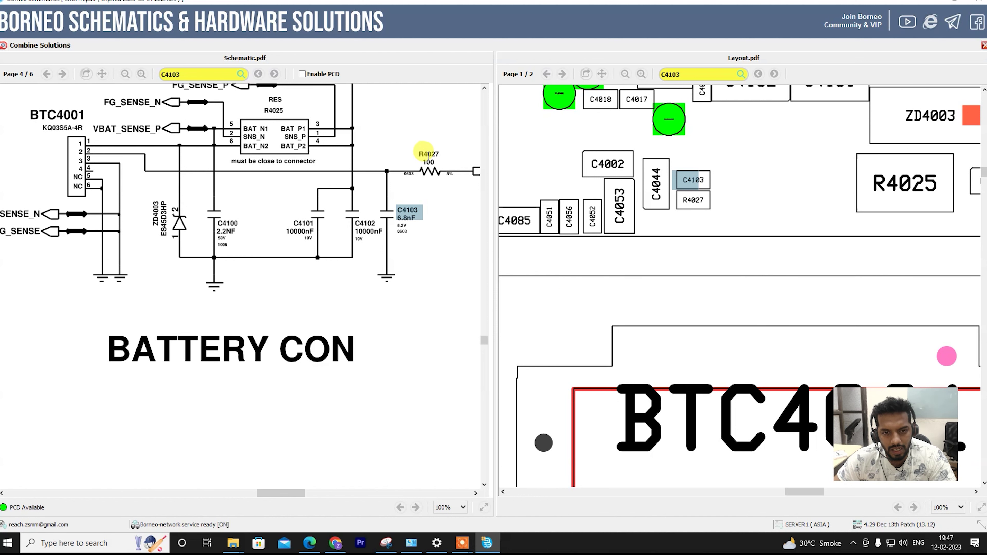
- Locate resistor R4027 on the board layout and trace its line to BAT_ID in the battery connector schematic
{"action": "left_click", "coordinate": [430, 152]}
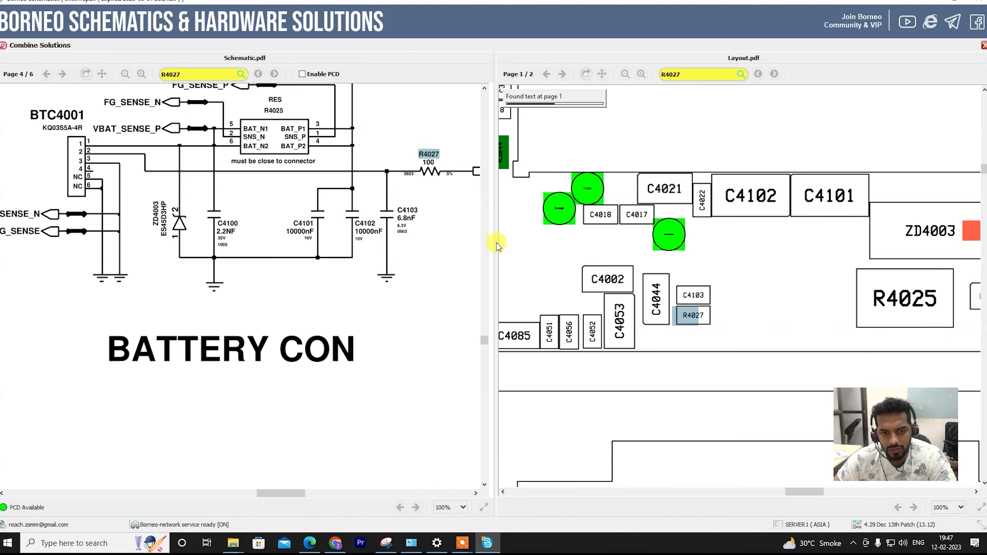
{"action": "scroll", "coordinate": [389, 176], "scroll_direction": "up", "scroll_amount": 3}
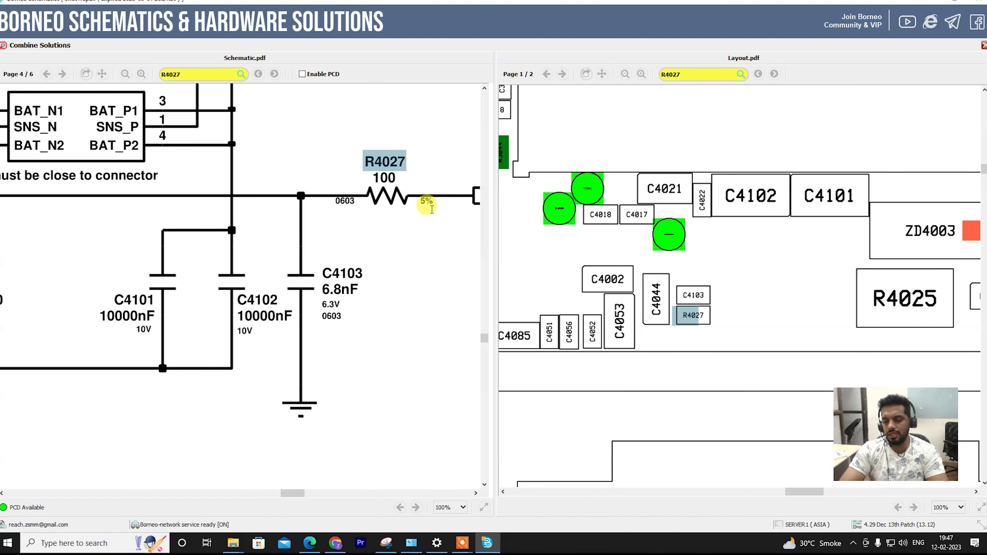
{"action": "scroll", "coordinate": [474, 347], "scroll_direction": "down", "scroll_amount": 1}
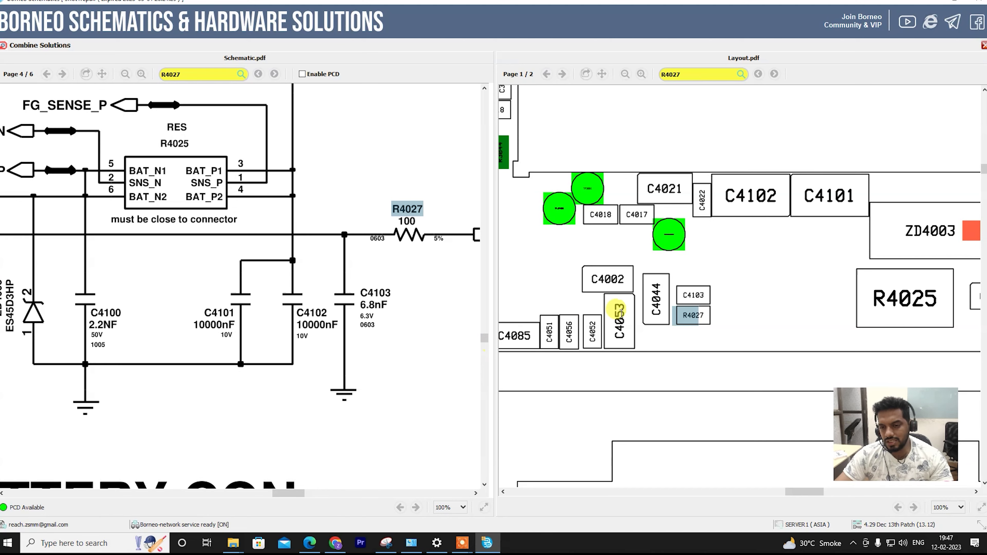
{"action": "scroll", "coordinate": [756, 309], "scroll_direction": "down", "scroll_amount": 5}
{"action": "scroll", "coordinate": [346, 386], "scroll_direction": "down", "scroll_amount": 3}
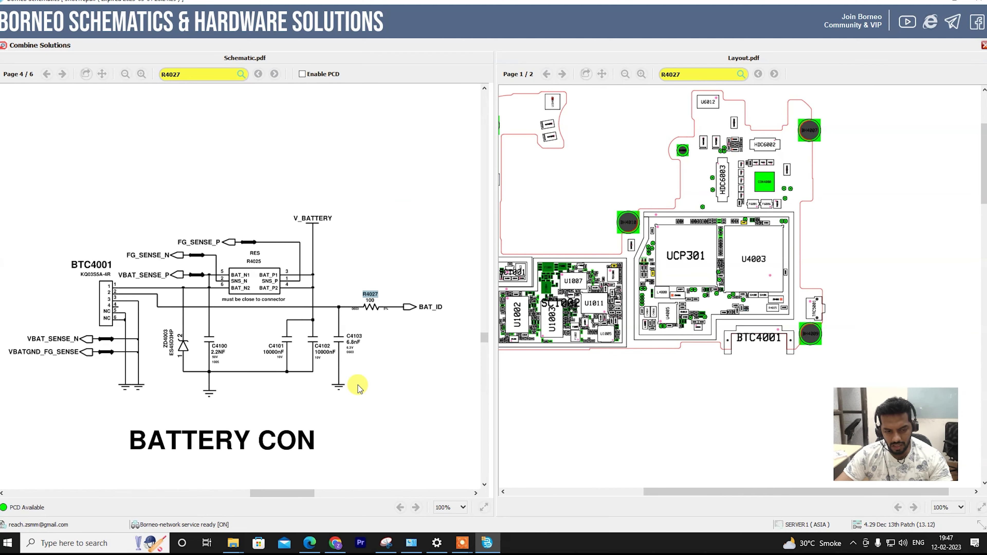
{"action": "scroll", "coordinate": [364, 387], "scroll_direction": "up", "scroll_amount": 5}
{"action": "scroll", "coordinate": [244, 364], "scroll_direction": "down", "scroll_amount": 5}
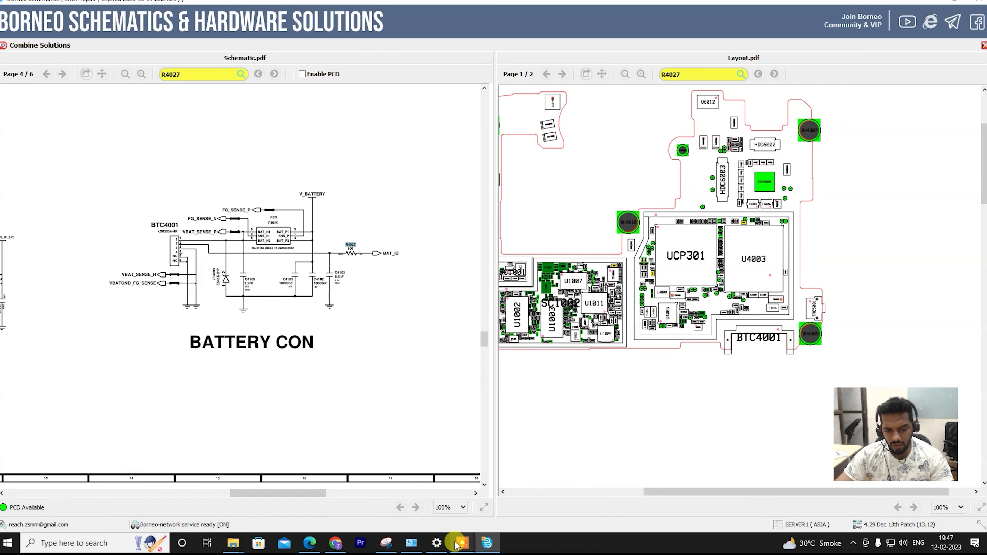
- Switch to the schematic book PDF in Chrome and review its page of common shorthand names for components
{"action": "left_click", "coordinate": [335, 544]}
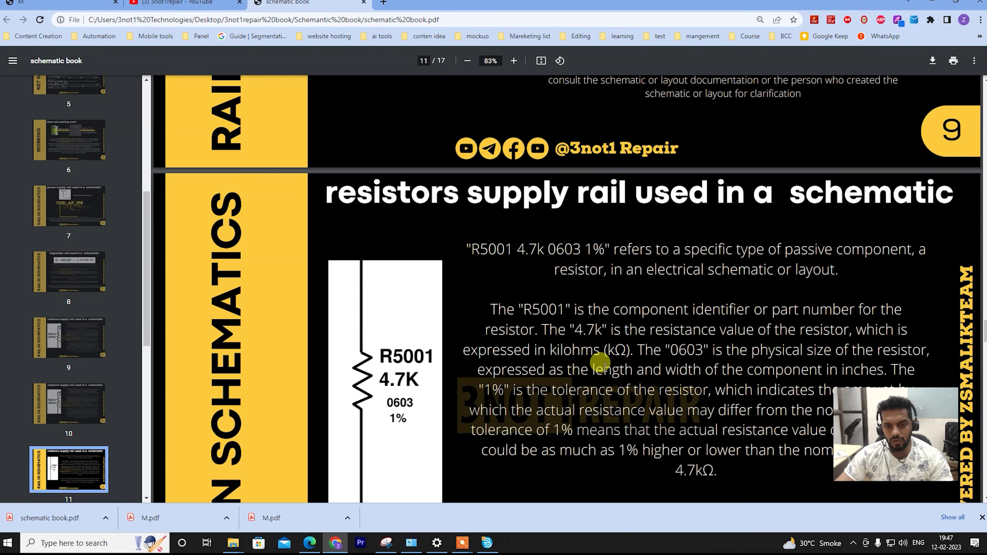
{"action": "scroll", "coordinate": [622, 381], "scroll_direction": "up", "scroll_amount": 10}
{"action": "scroll", "coordinate": [630, 384], "scroll_direction": "up", "scroll_amount": 15}
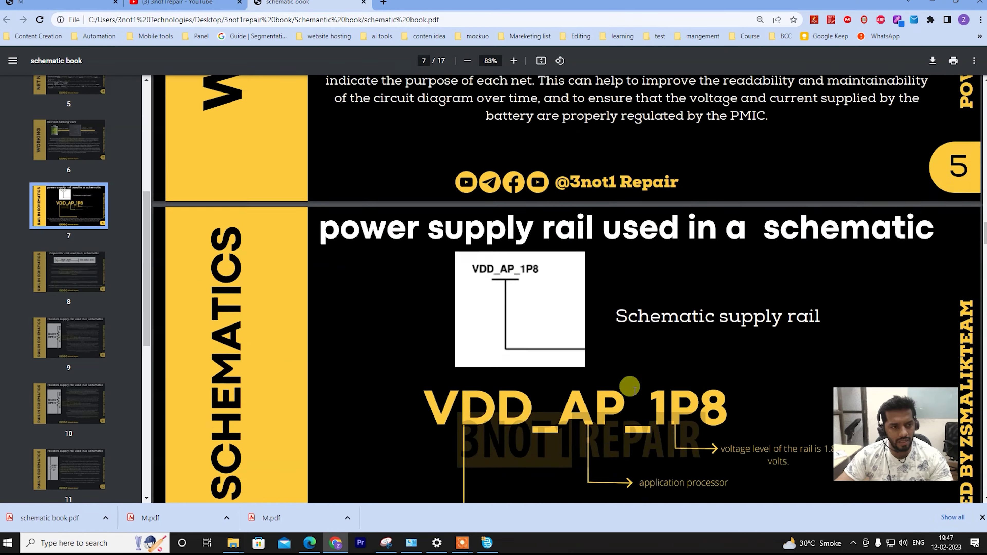
{"action": "scroll", "coordinate": [630, 387], "scroll_direction": "up", "scroll_amount": 20}
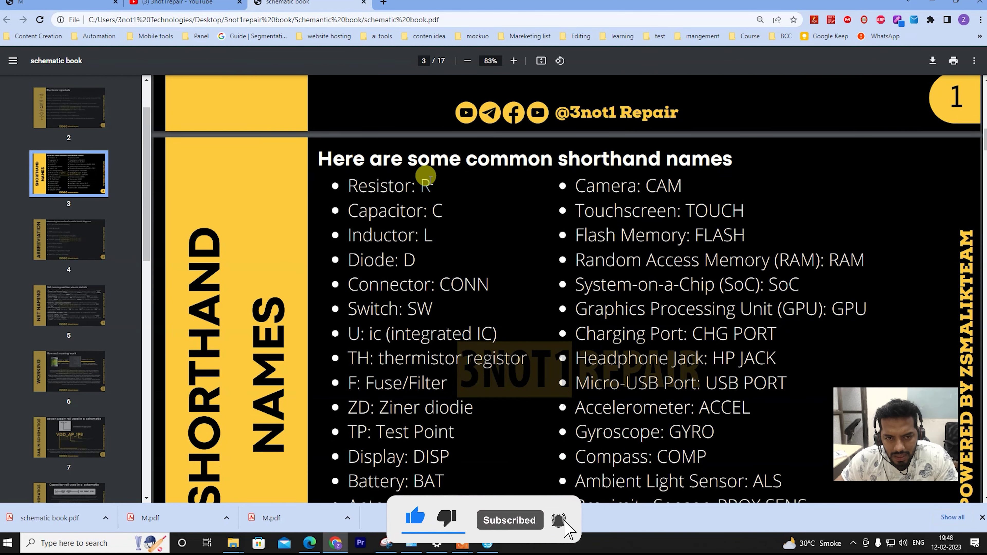
{"action": "scroll", "coordinate": [501, 261], "scroll_direction": "down", "scroll_amount": 2}
{"action": "scroll", "coordinate": [499, 262], "scroll_direction": "down", "scroll_amount": 4}
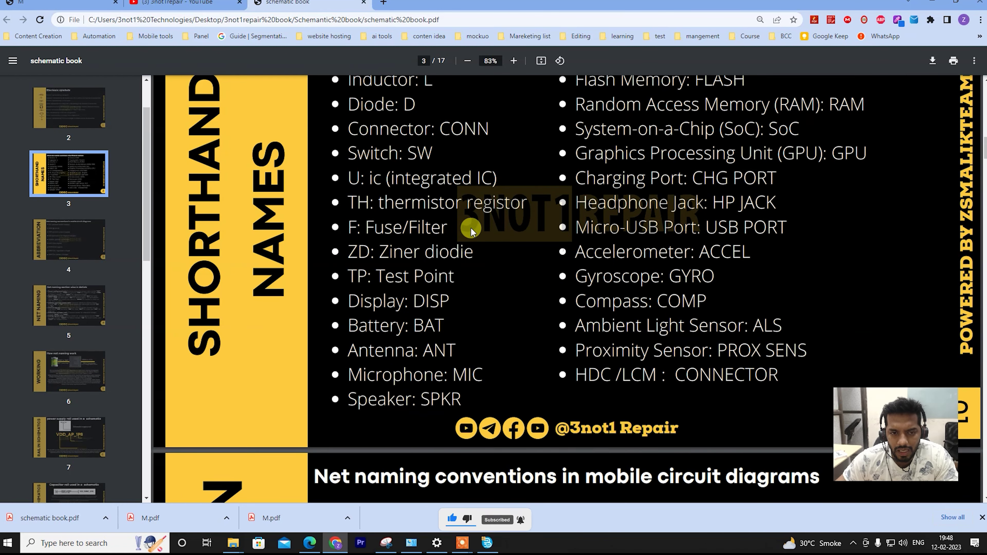
- Review the schematic book's net naming conventions and its section-wise details of power, signal, control and analog nets
{"action": "scroll", "coordinate": [478, 323], "scroll_direction": "down", "scroll_amount": 12}
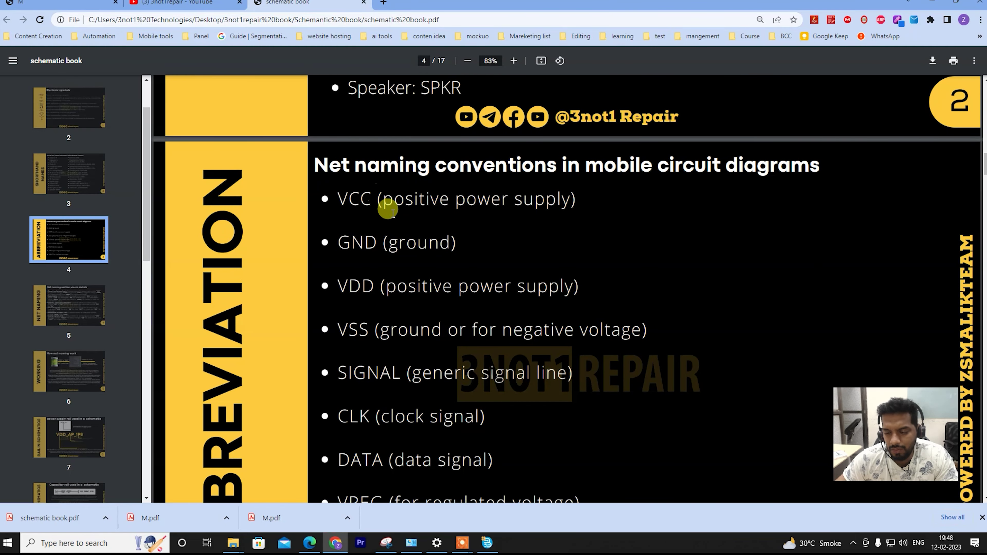
{"action": "scroll", "coordinate": [398, 216], "scroll_direction": "down", "scroll_amount": 6}
{"action": "scroll", "coordinate": [397, 219], "scroll_direction": "down", "scroll_amount": 5}
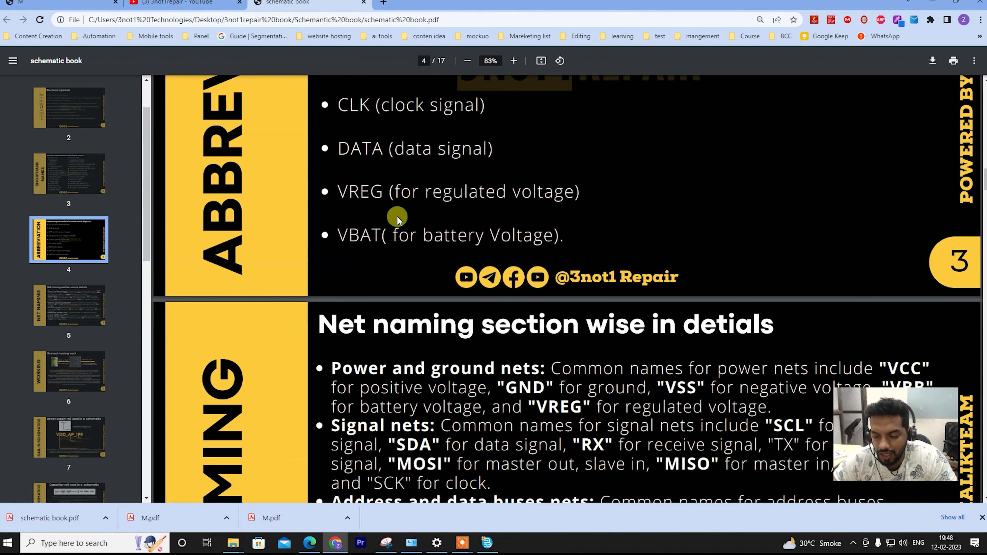
{"action": "scroll", "coordinate": [402, 222], "scroll_direction": "down", "scroll_amount": 14}
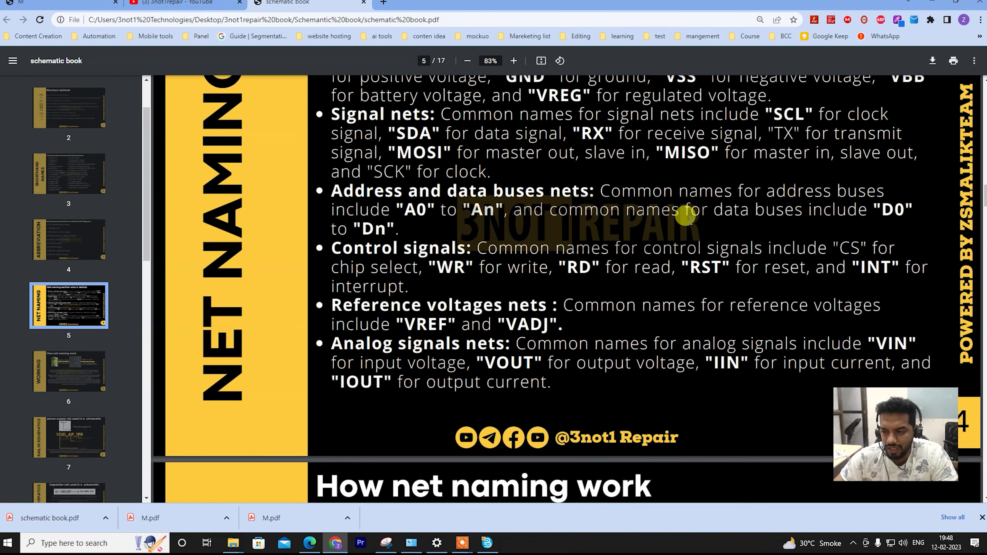
{"action": "scroll", "coordinate": [678, 234], "scroll_direction": "down", "scroll_amount": 2}
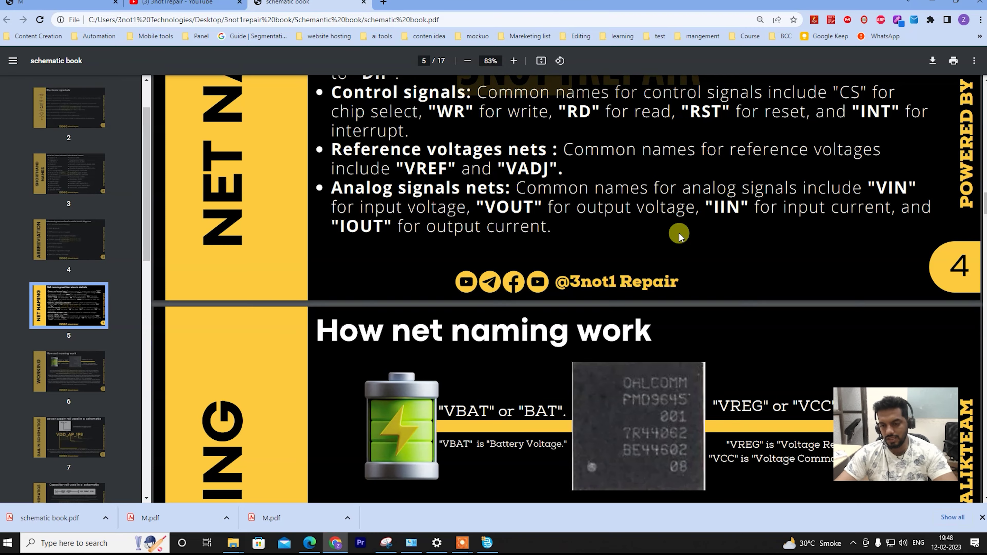
- Review the schematic book's pages from how net naming works through the power supply, capacitor and zener diode rails
{"action": "scroll", "coordinate": [679, 234], "scroll_direction": "down", "scroll_amount": 15}
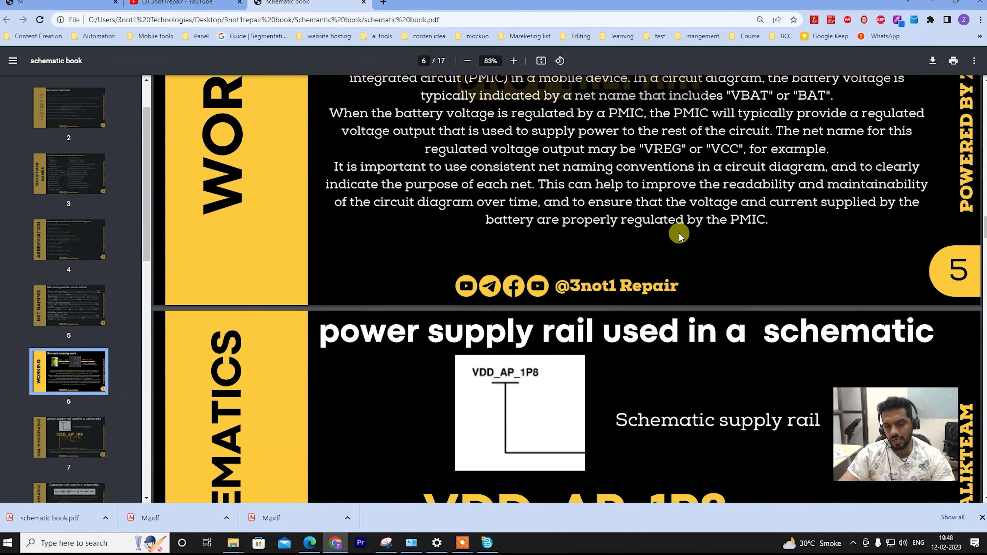
{"action": "scroll", "coordinate": [679, 234], "scroll_direction": "down", "scroll_amount": 5}
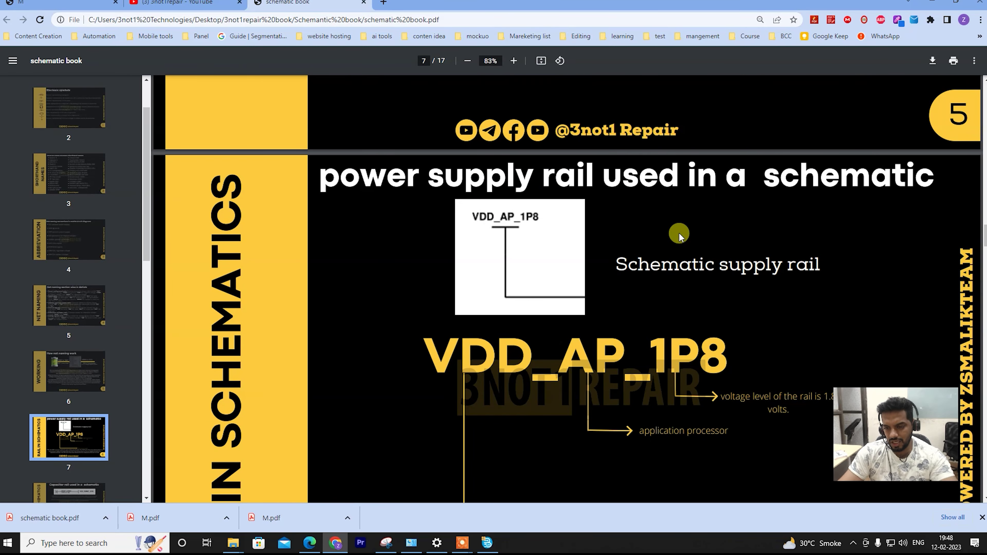
{"action": "scroll", "coordinate": [675, 217], "scroll_direction": "down", "scroll_amount": 9}
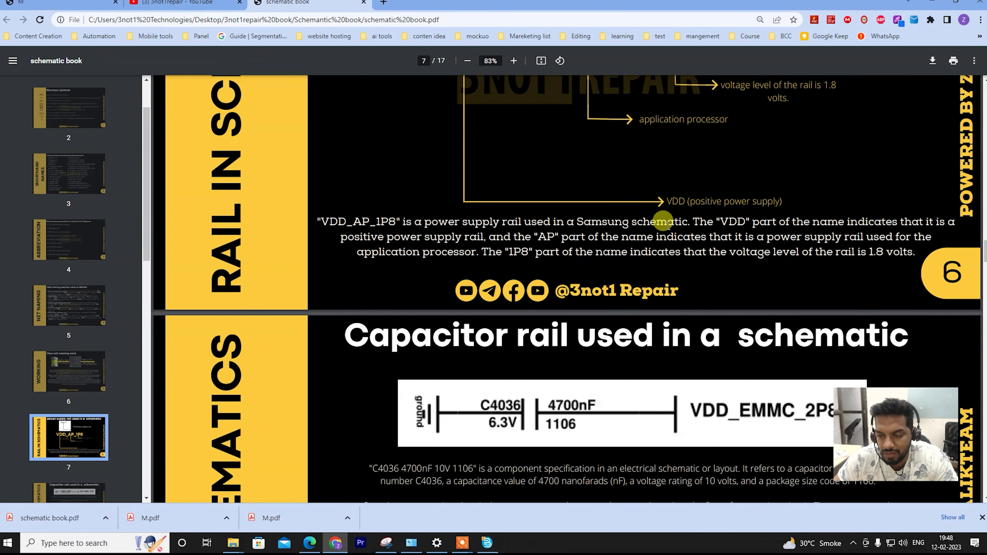
{"action": "scroll", "coordinate": [664, 221], "scroll_direction": "down", "scroll_amount": 9}
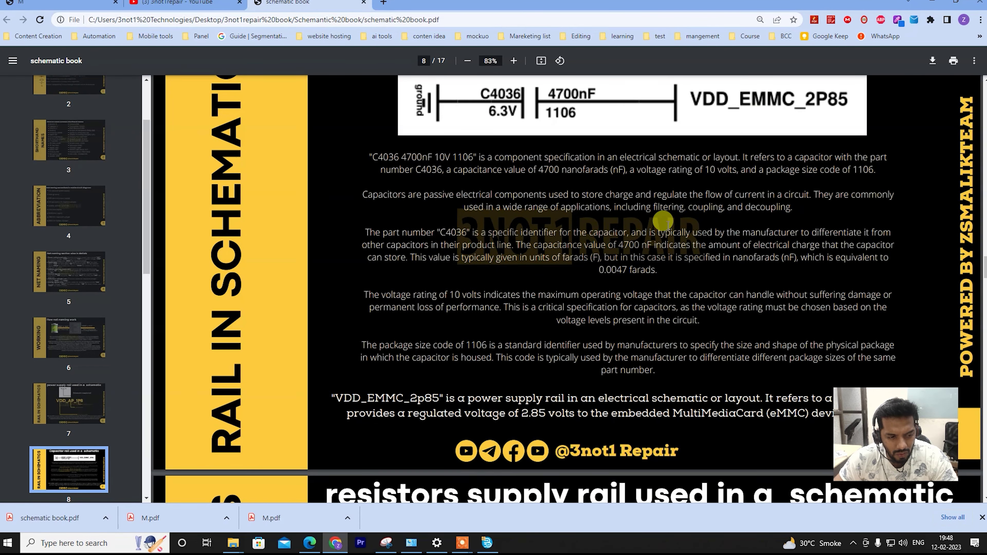
{"action": "scroll", "coordinate": [660, 234], "scroll_direction": "down", "scroll_amount": 20}
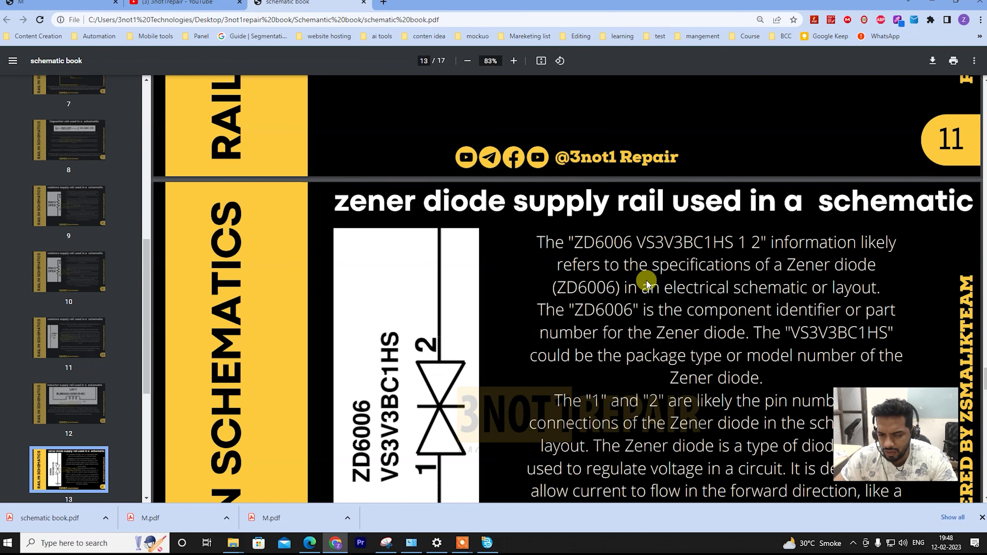
- Review the schematic book's pages on parallel line rails, series line rails and the PMIC short forms CHG, FG, BUCK and LDO
{"action": "scroll", "coordinate": [647, 280], "scroll_direction": "down", "scroll_amount": 18}
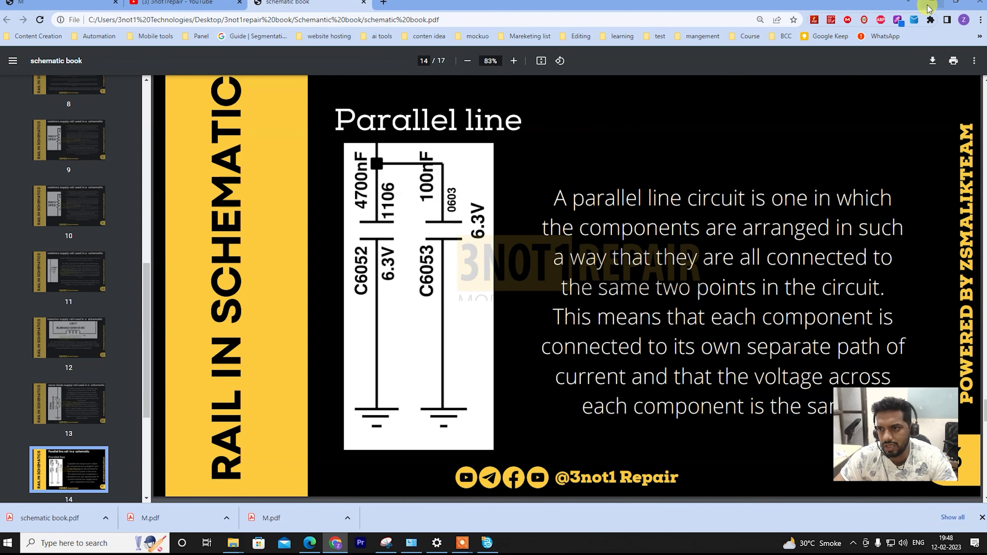
{"action": "scroll", "coordinate": [754, 226], "scroll_direction": "up", "scroll_amount": 2}
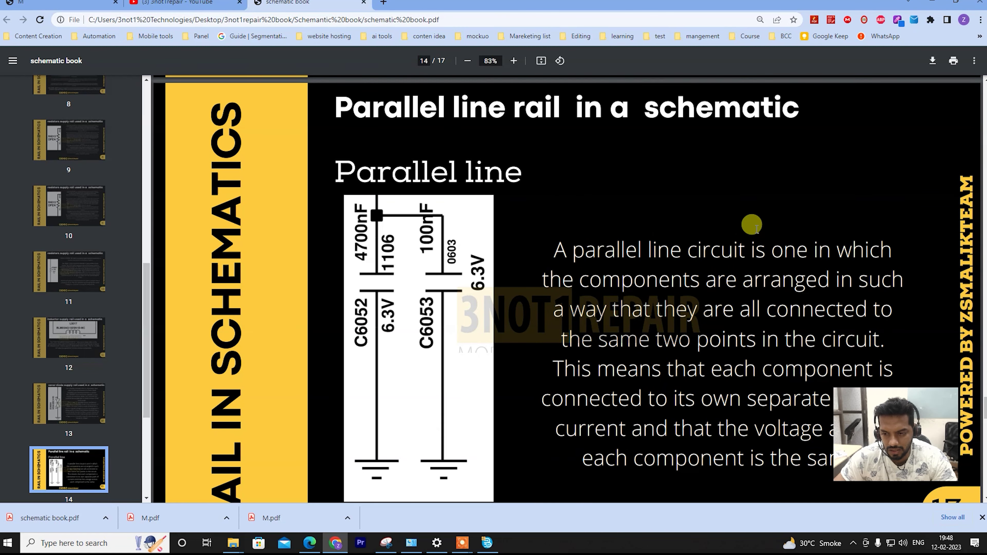
{"action": "scroll", "coordinate": [752, 225], "scroll_direction": "down", "scroll_amount": 4}
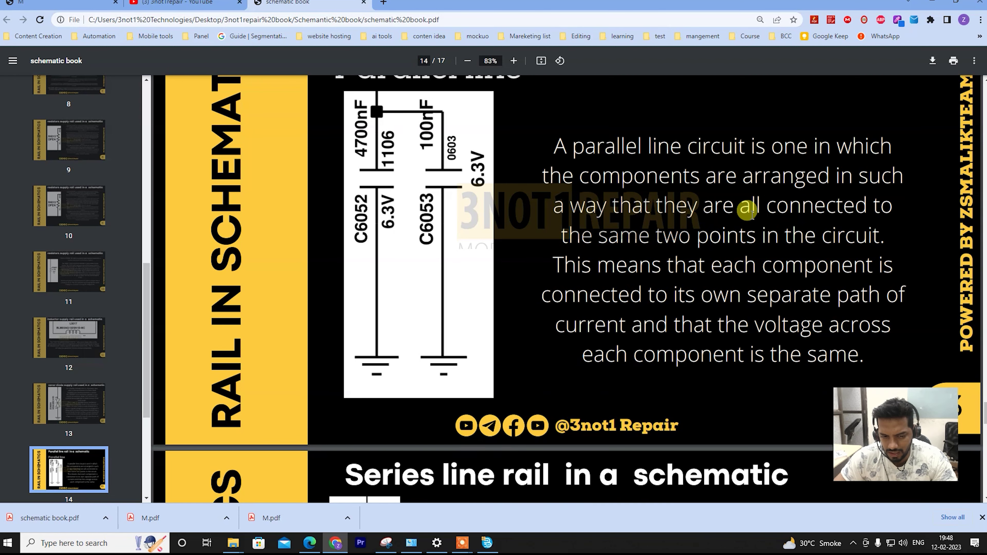
{"action": "scroll", "coordinate": [747, 211], "scroll_direction": "down", "scroll_amount": 20}
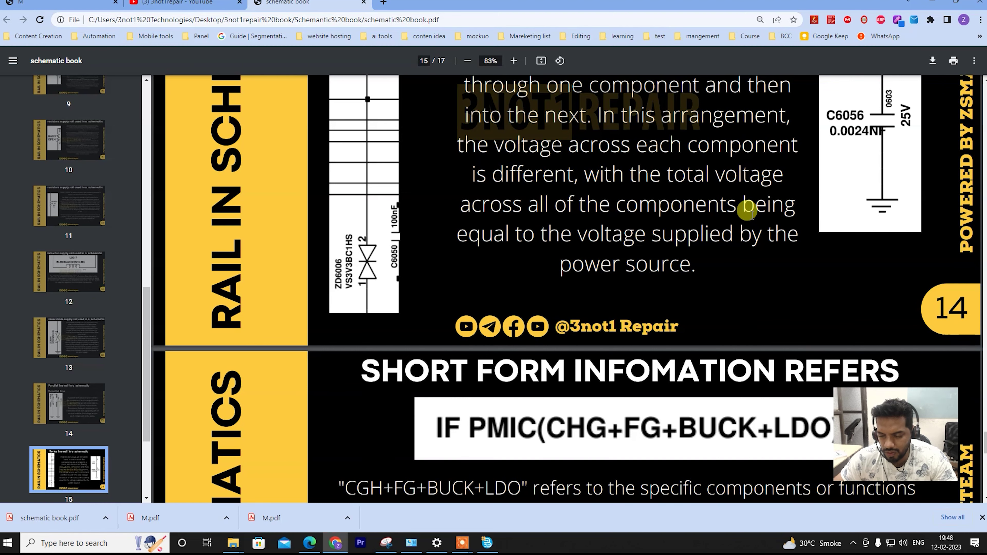
{"action": "scroll", "coordinate": [748, 211], "scroll_direction": "down", "scroll_amount": 10}
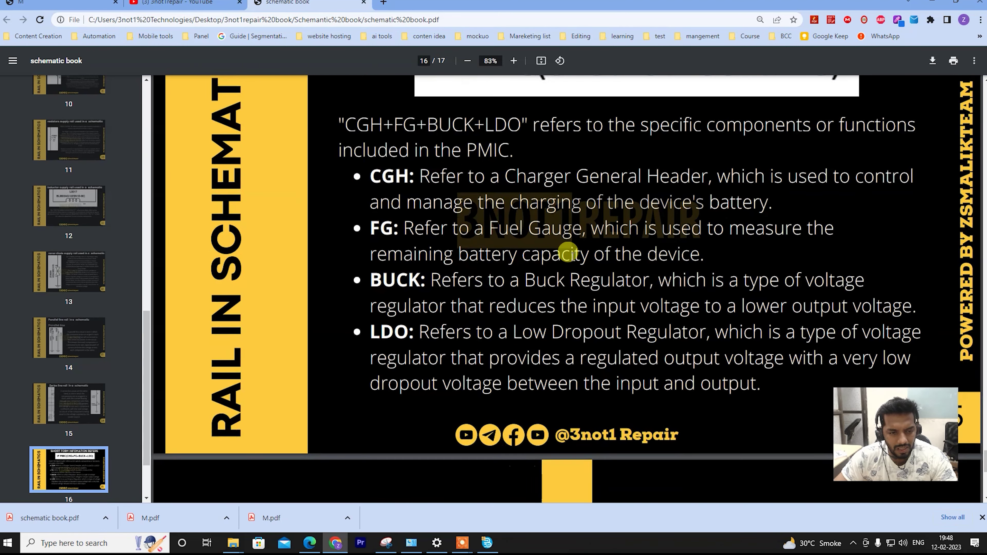
- Return to the series line rail page and look back through the book to the inductor supply rail page
{"action": "scroll", "coordinate": [562, 282], "scroll_direction": "up", "scroll_amount": 15}
{"action": "scroll", "coordinate": [562, 283], "scroll_direction": "up", "scroll_amount": 5}
{"action": "scroll", "coordinate": [562, 282], "scroll_direction": "down", "scroll_amount": 4}
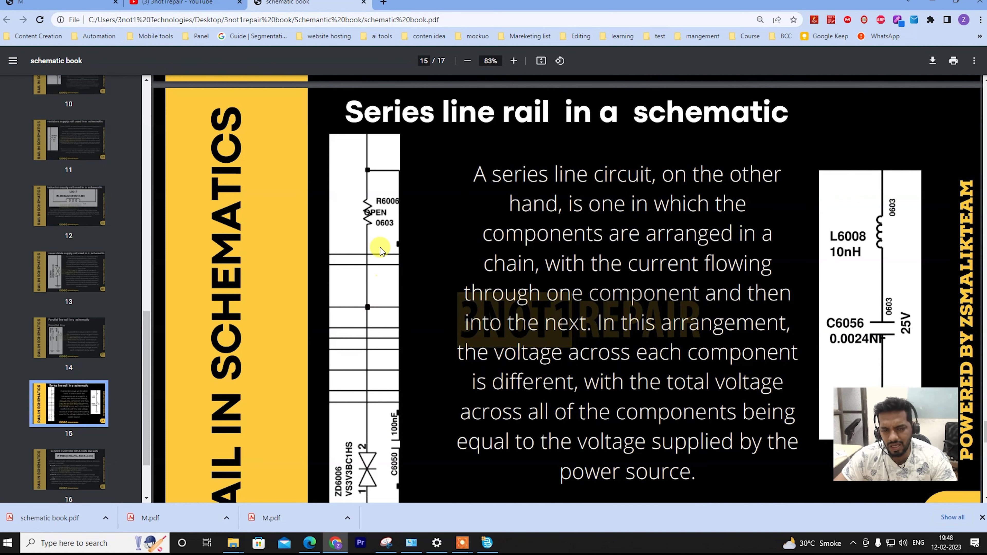
{"action": "scroll", "coordinate": [369, 365], "scroll_direction": "up", "scroll_amount": 10}
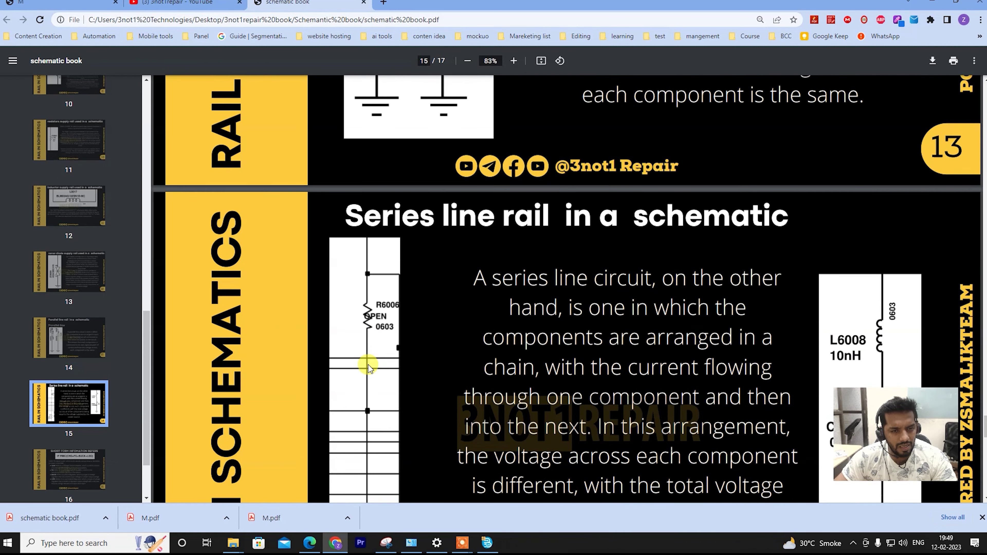
{"action": "scroll", "coordinate": [368, 366], "scroll_direction": "up", "scroll_amount": 15}
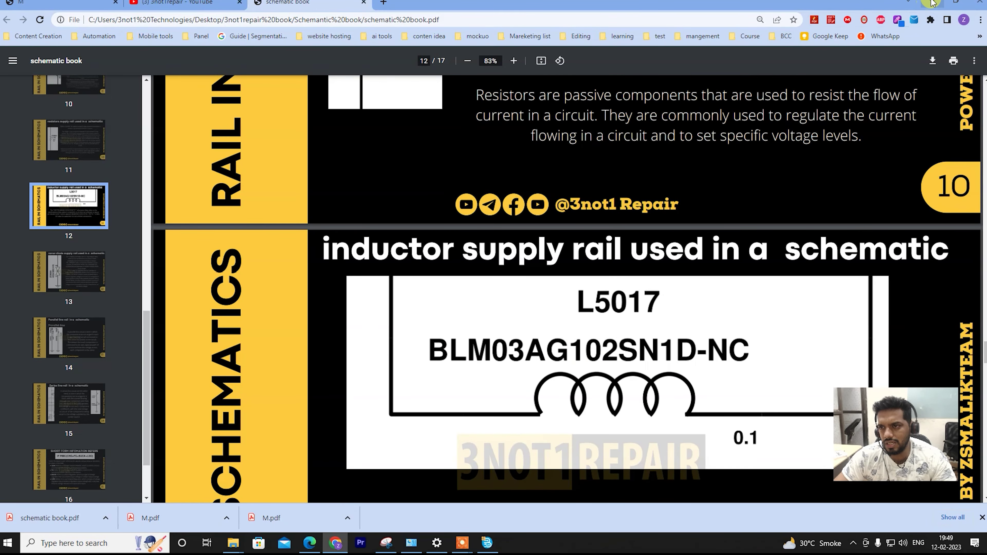
- Minimize the browser and schematic viewer, and open the book volume 1 folder inside 3not1repair book in File Explorer
{"action": "left_click", "coordinate": [933, 3]}
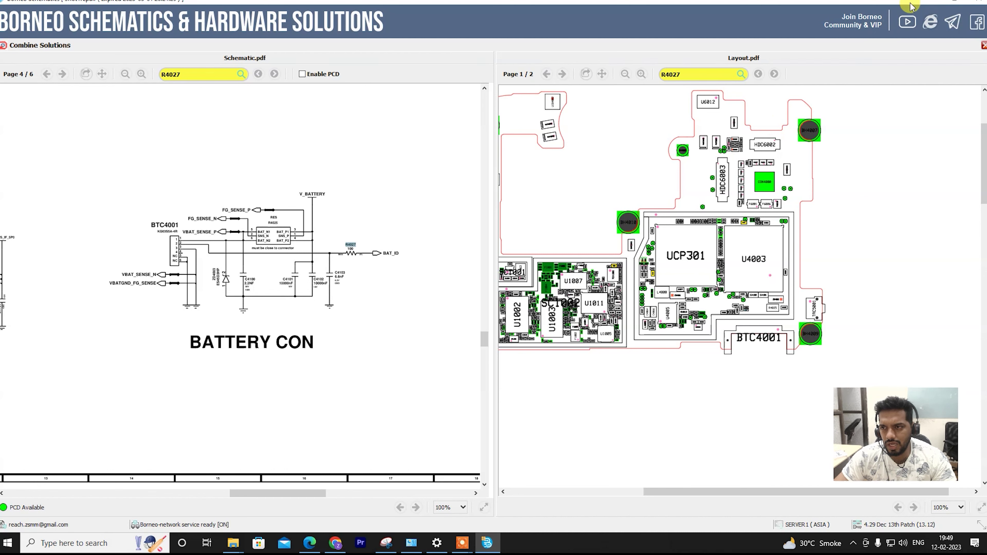
{"action": "left_click", "coordinate": [927, 4]}
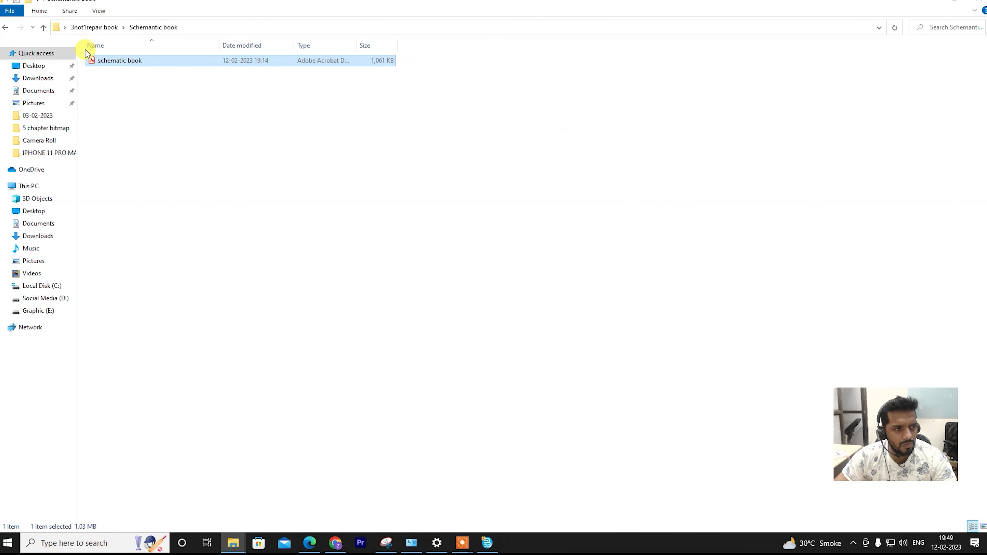
{"action": "left_click", "coordinate": [44, 28]}
{"action": "double_click", "coordinate": [122, 61]}
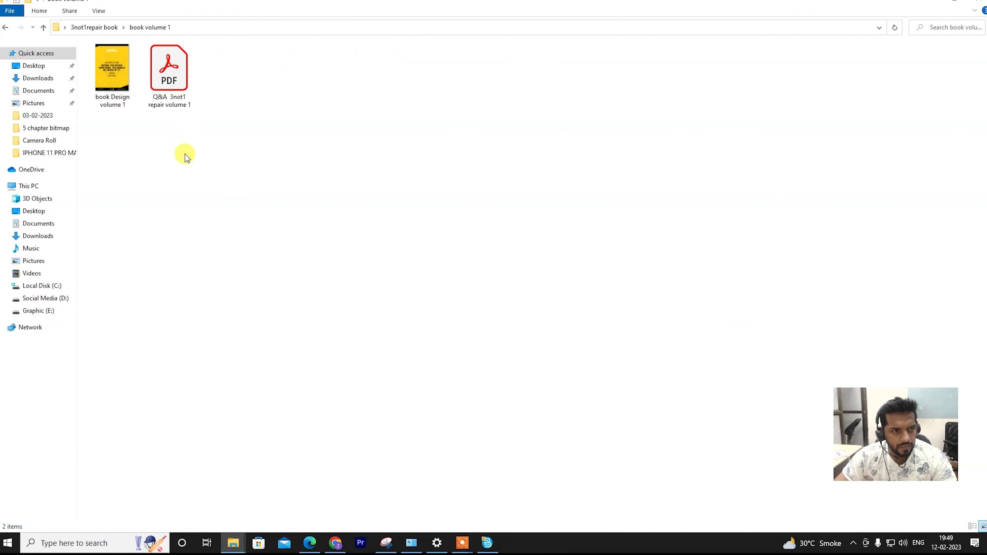
- View the book Design volume 1 cover image, zooming in on its title, and return to the folder
{"action": "double_click", "coordinate": [129, 74]}
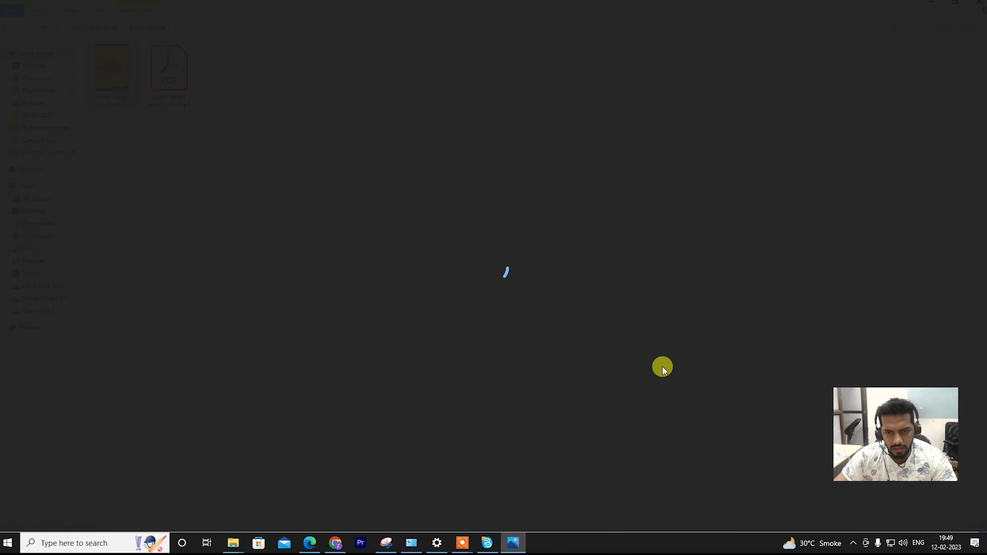
{"action": "scroll", "coordinate": [605, 324], "scroll_direction": "up", "scroll_amount": 2}
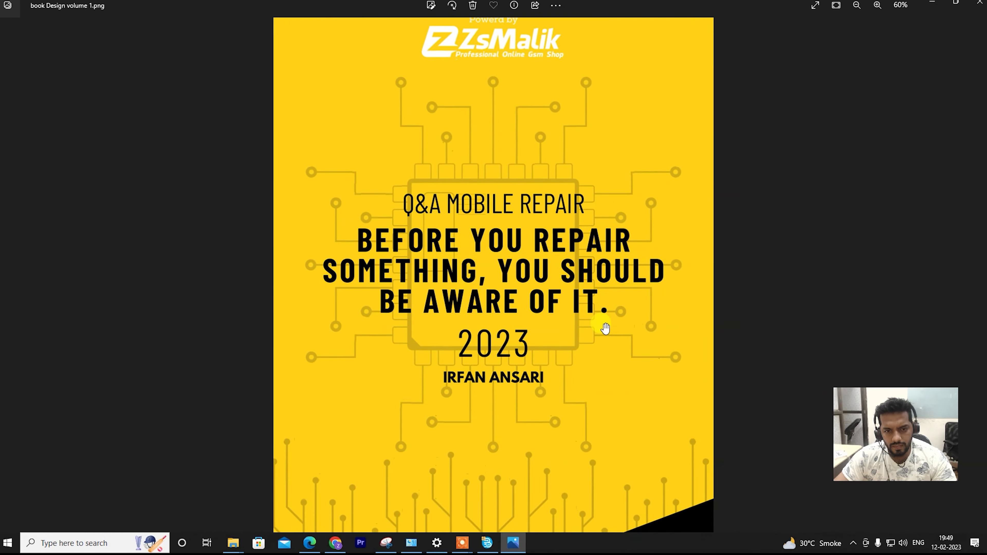
{"action": "scroll", "coordinate": [605, 324], "scroll_direction": "down", "scroll_amount": 2}
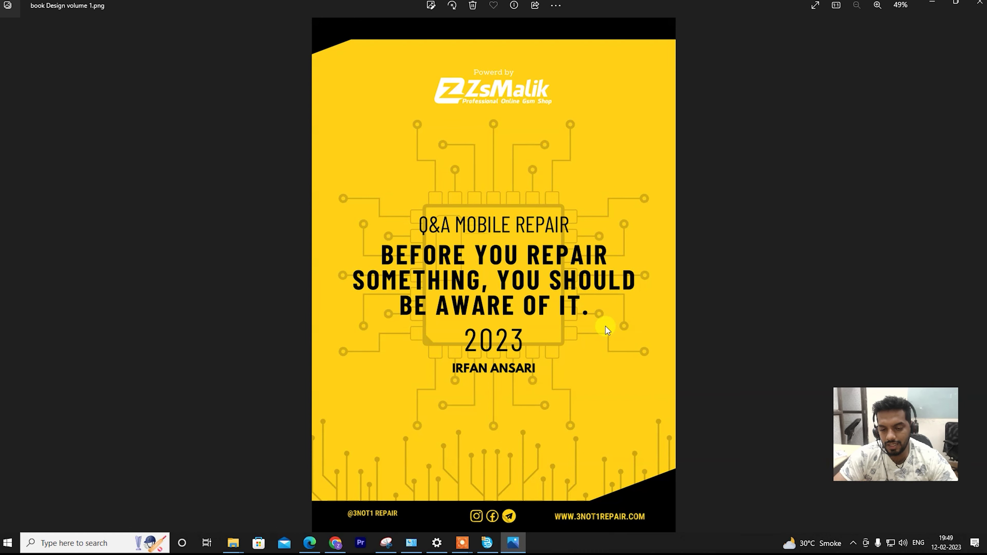
{"action": "left_click", "coordinate": [933, 3]}
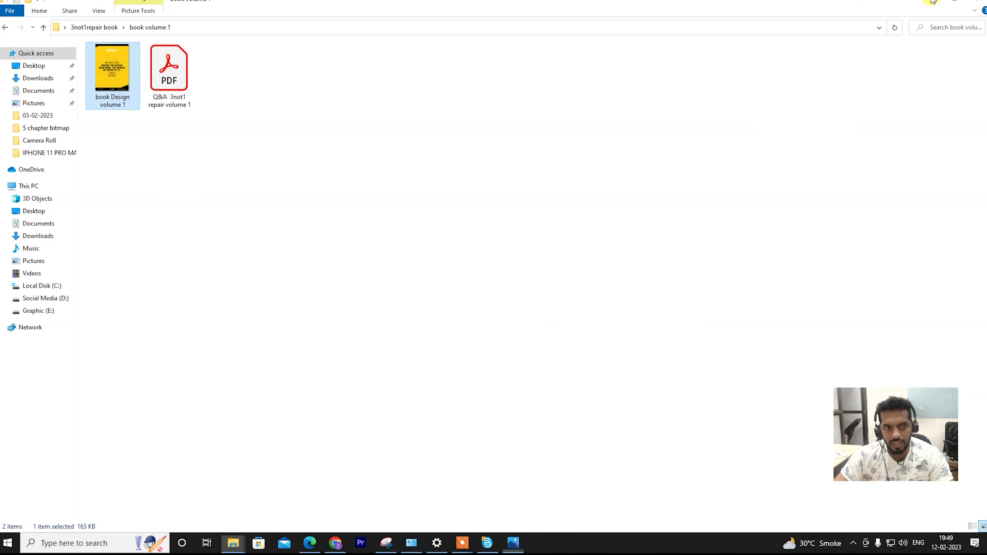
- Open the Q&A 3not1 repair volume 1 PDF and look through its cover page
{"action": "double_click", "coordinate": [172, 73]}
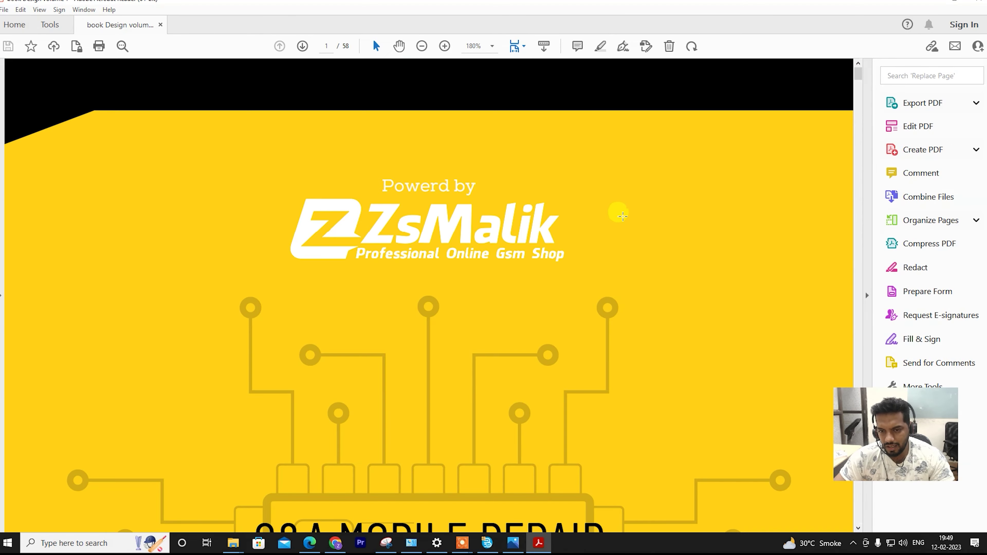
{"action": "scroll", "coordinate": [621, 215], "scroll_direction": "down", "scroll_amount": 5}
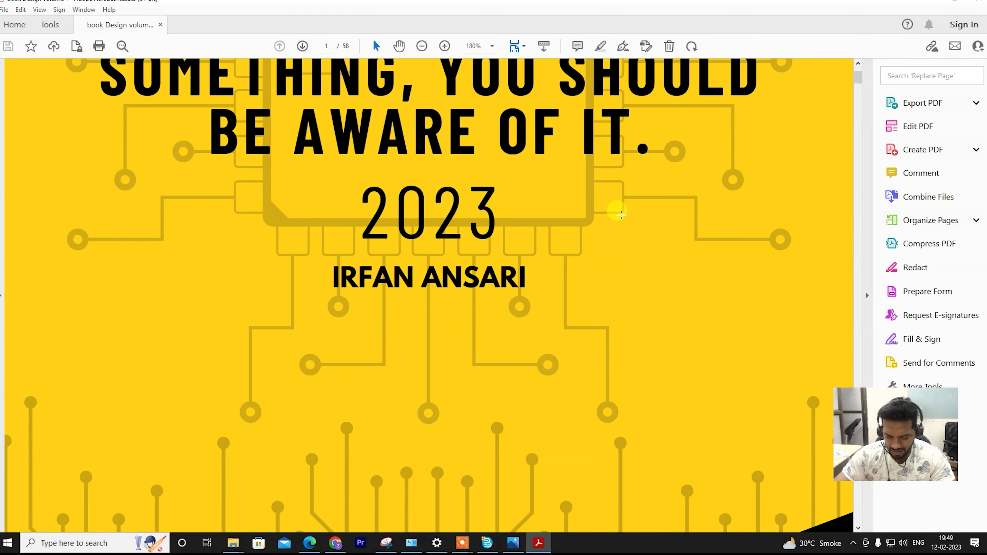